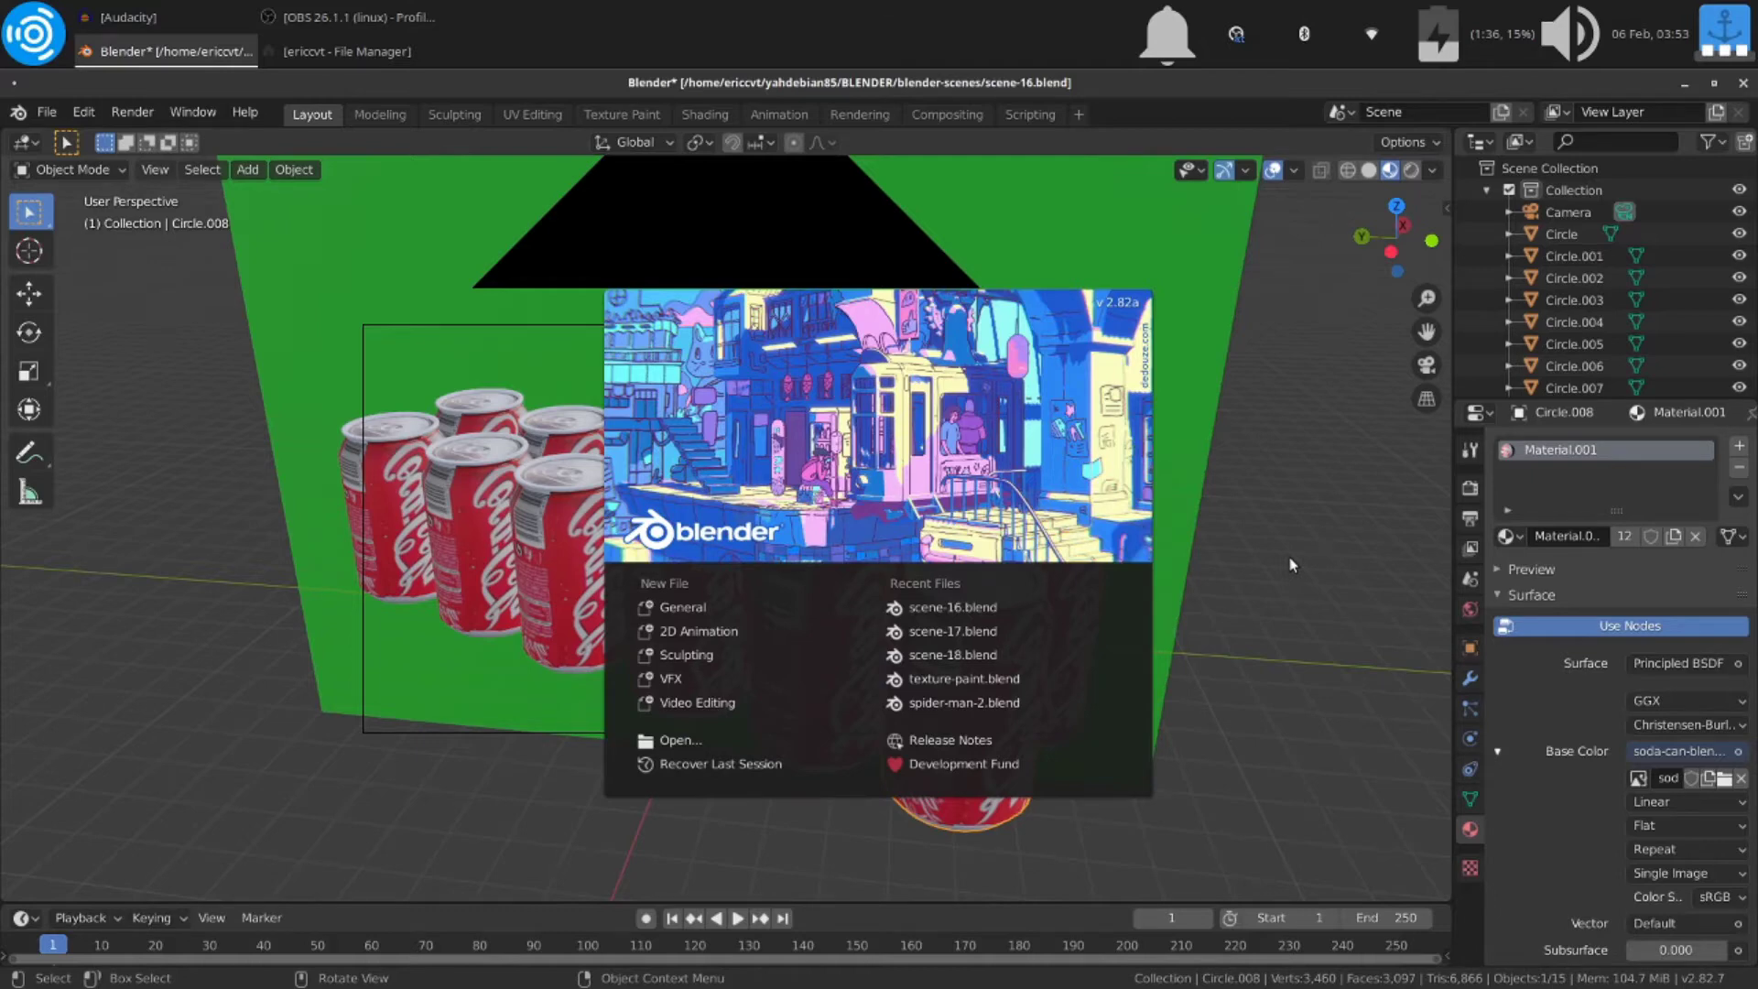
# Step: Render the green-backdrop soda cans into slot 1, then make empty Slot 2 active
pyautogui.click(1289, 559)
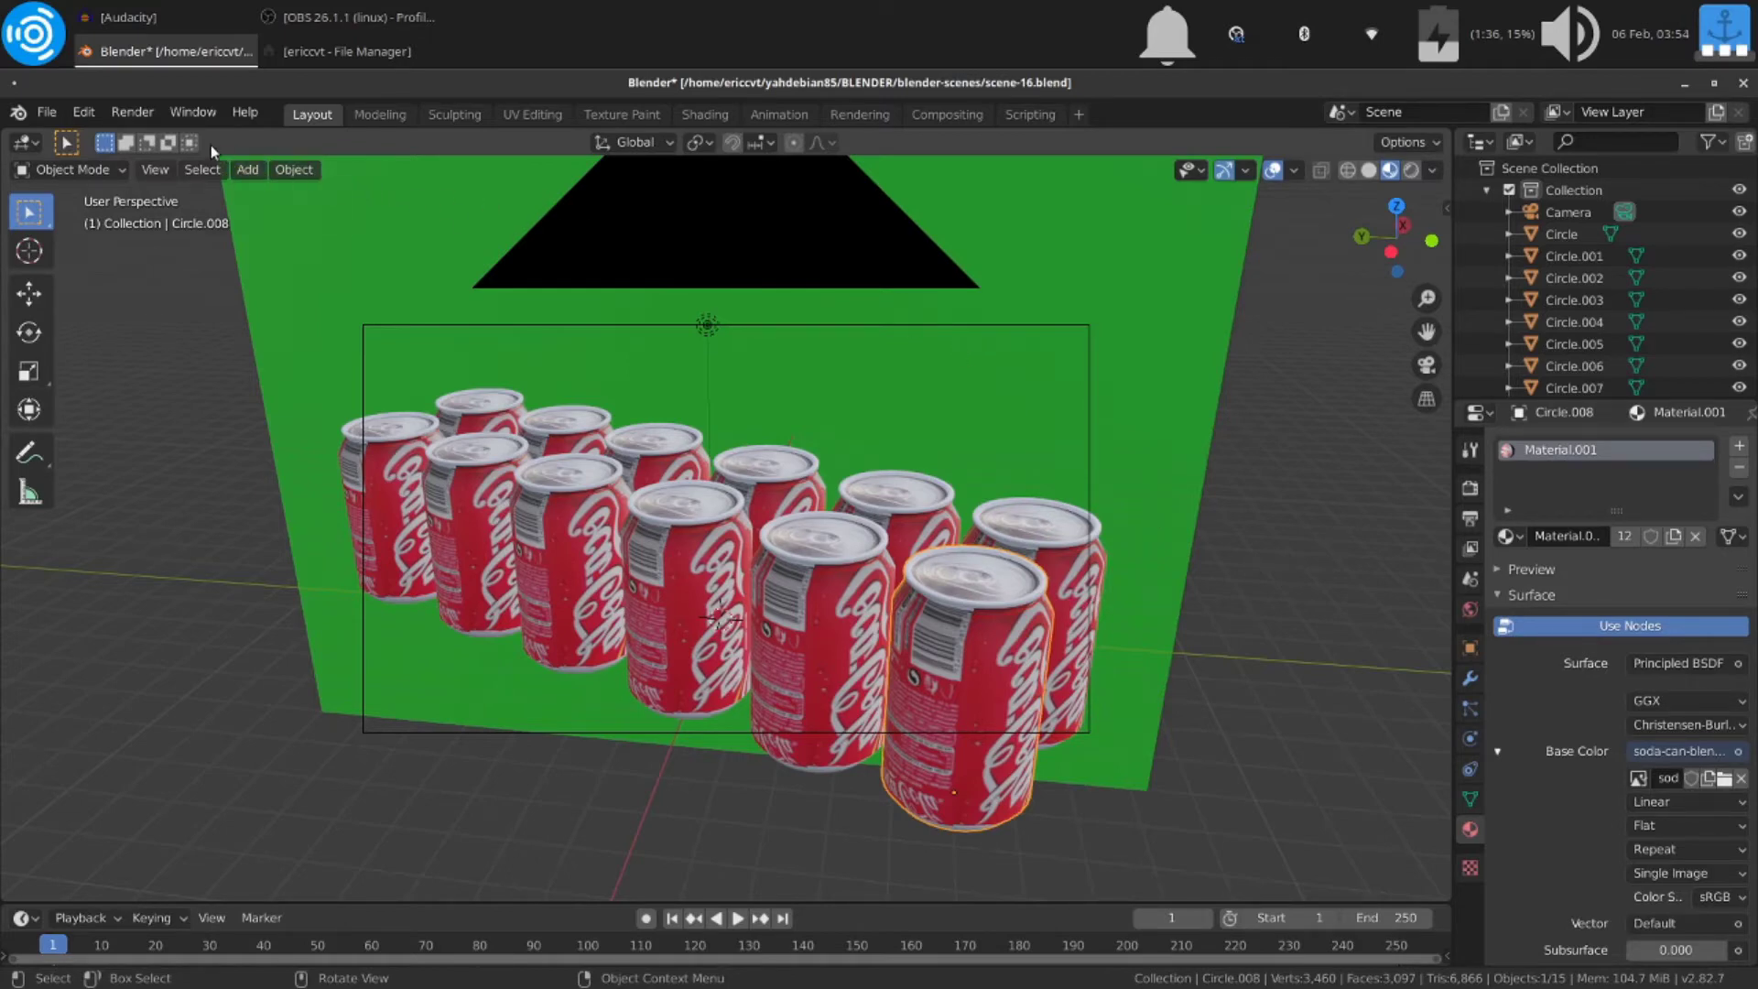
pyautogui.click(142, 114)
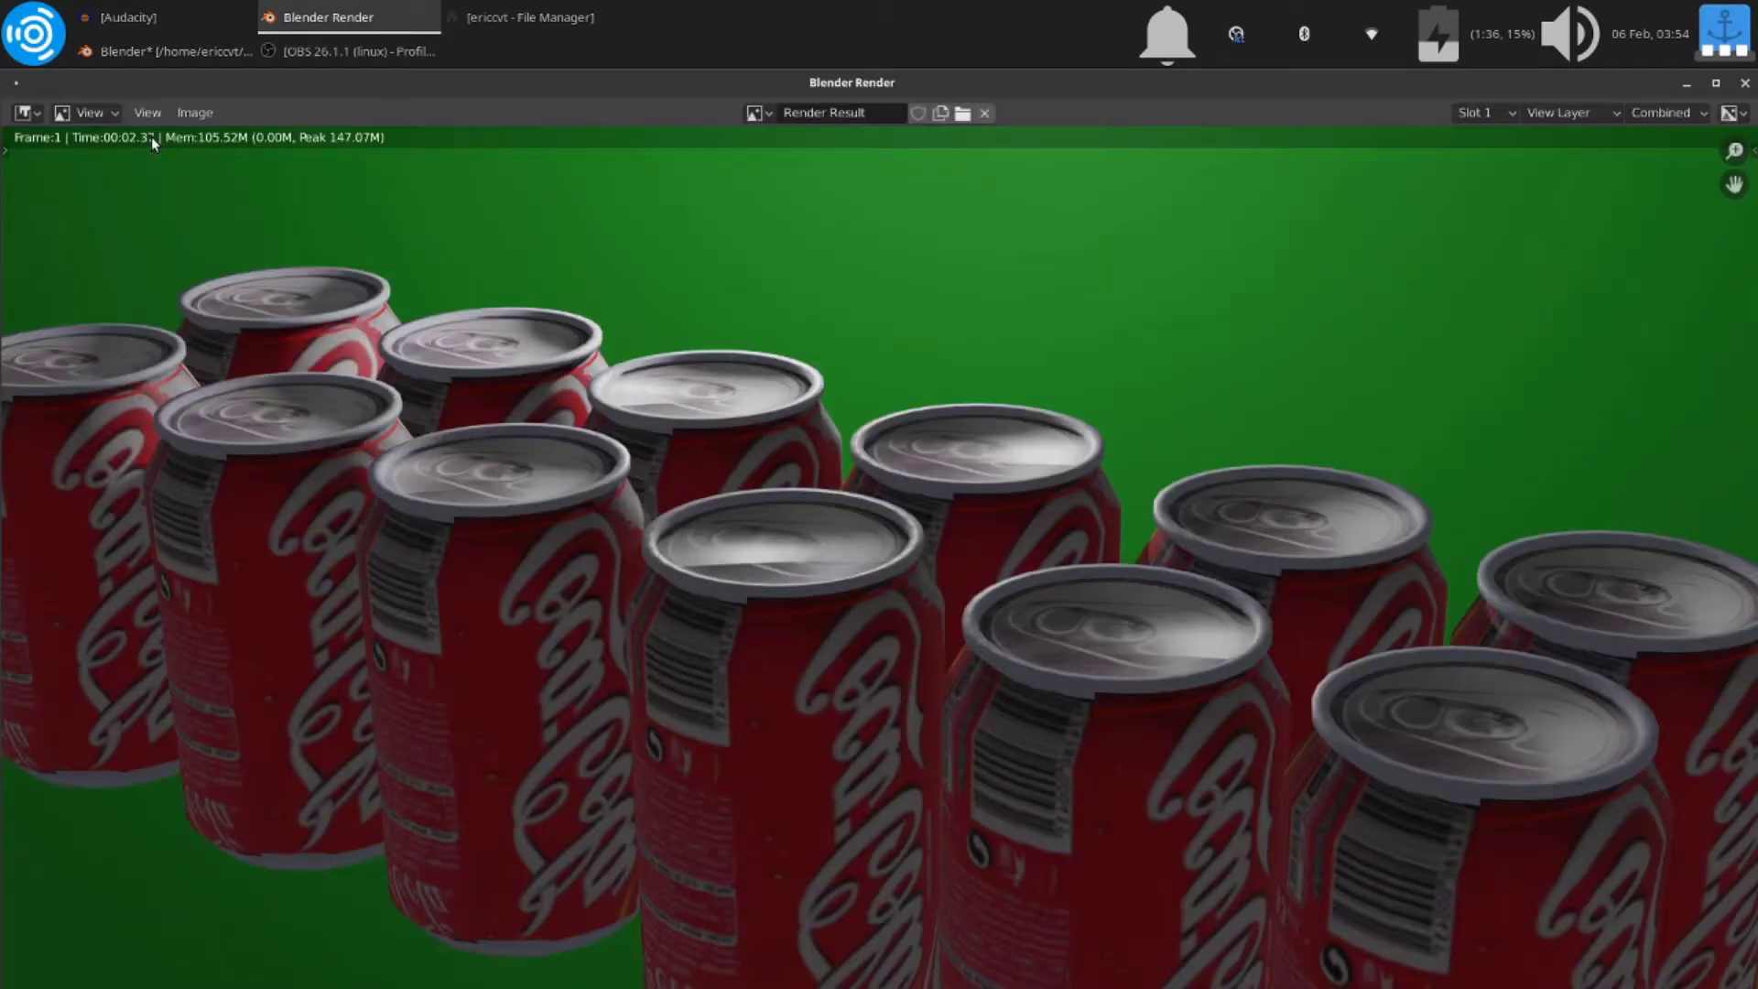
pyautogui.scroll(-2, 716, 404)
pyautogui.scroll(1, 716, 404)
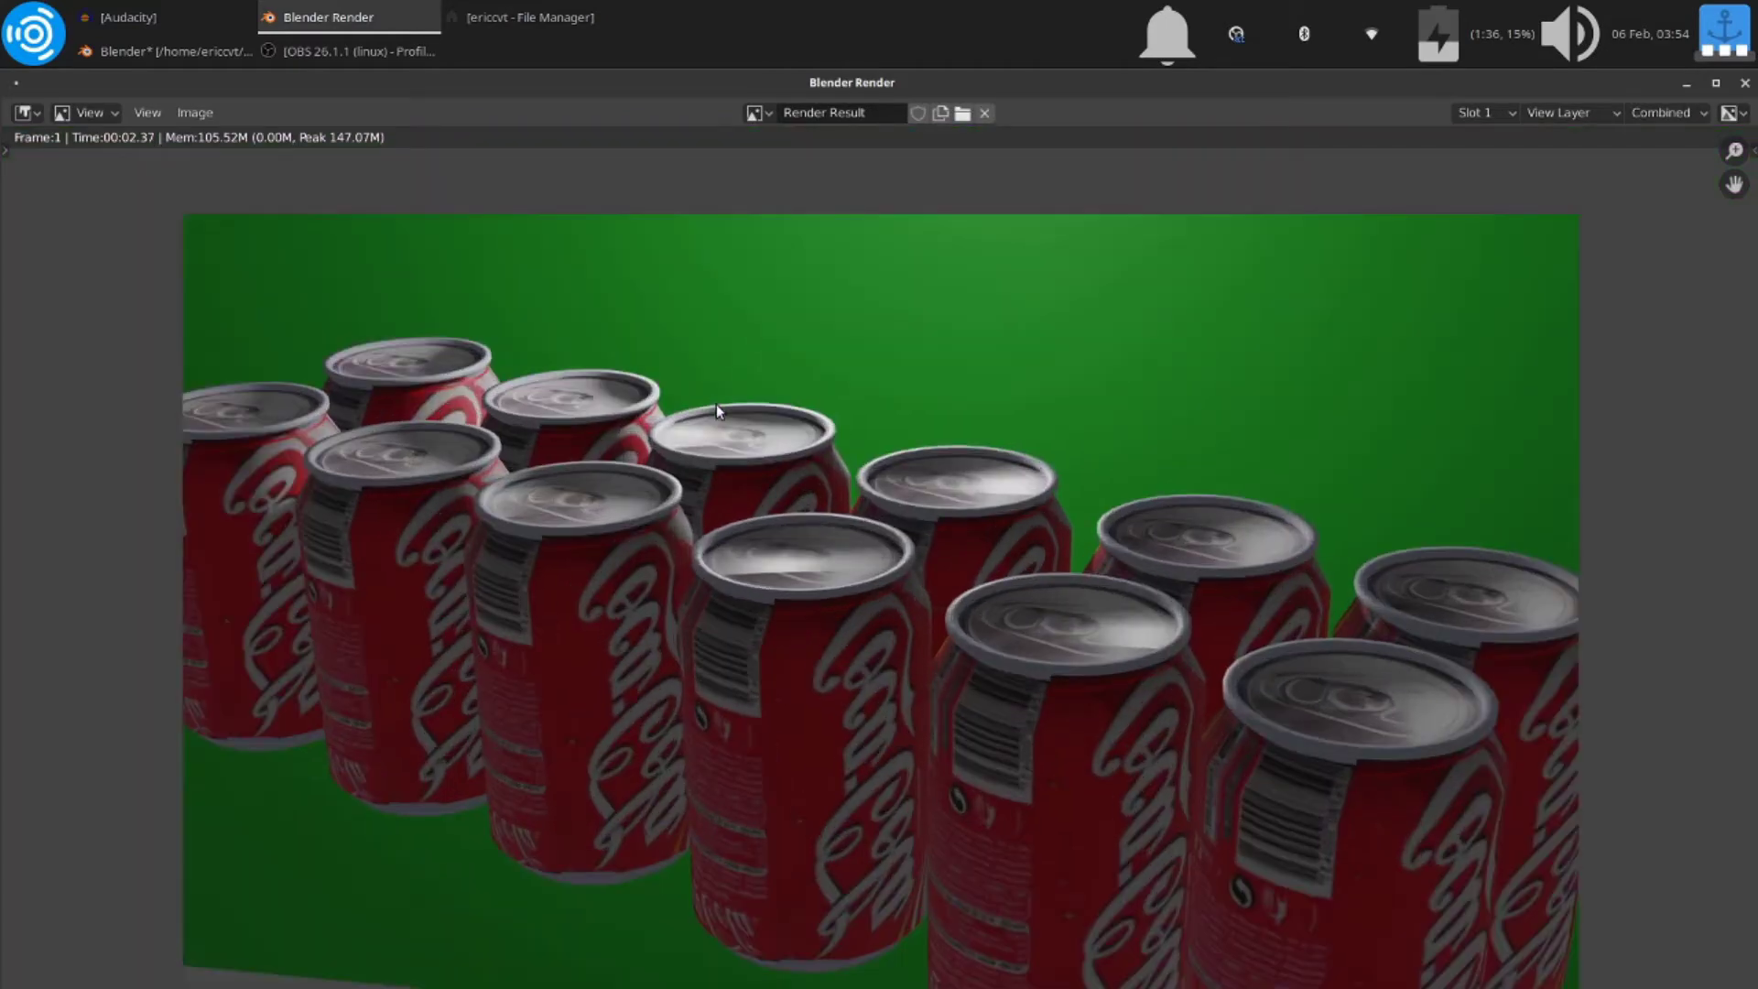
pyautogui.click(1482, 117)
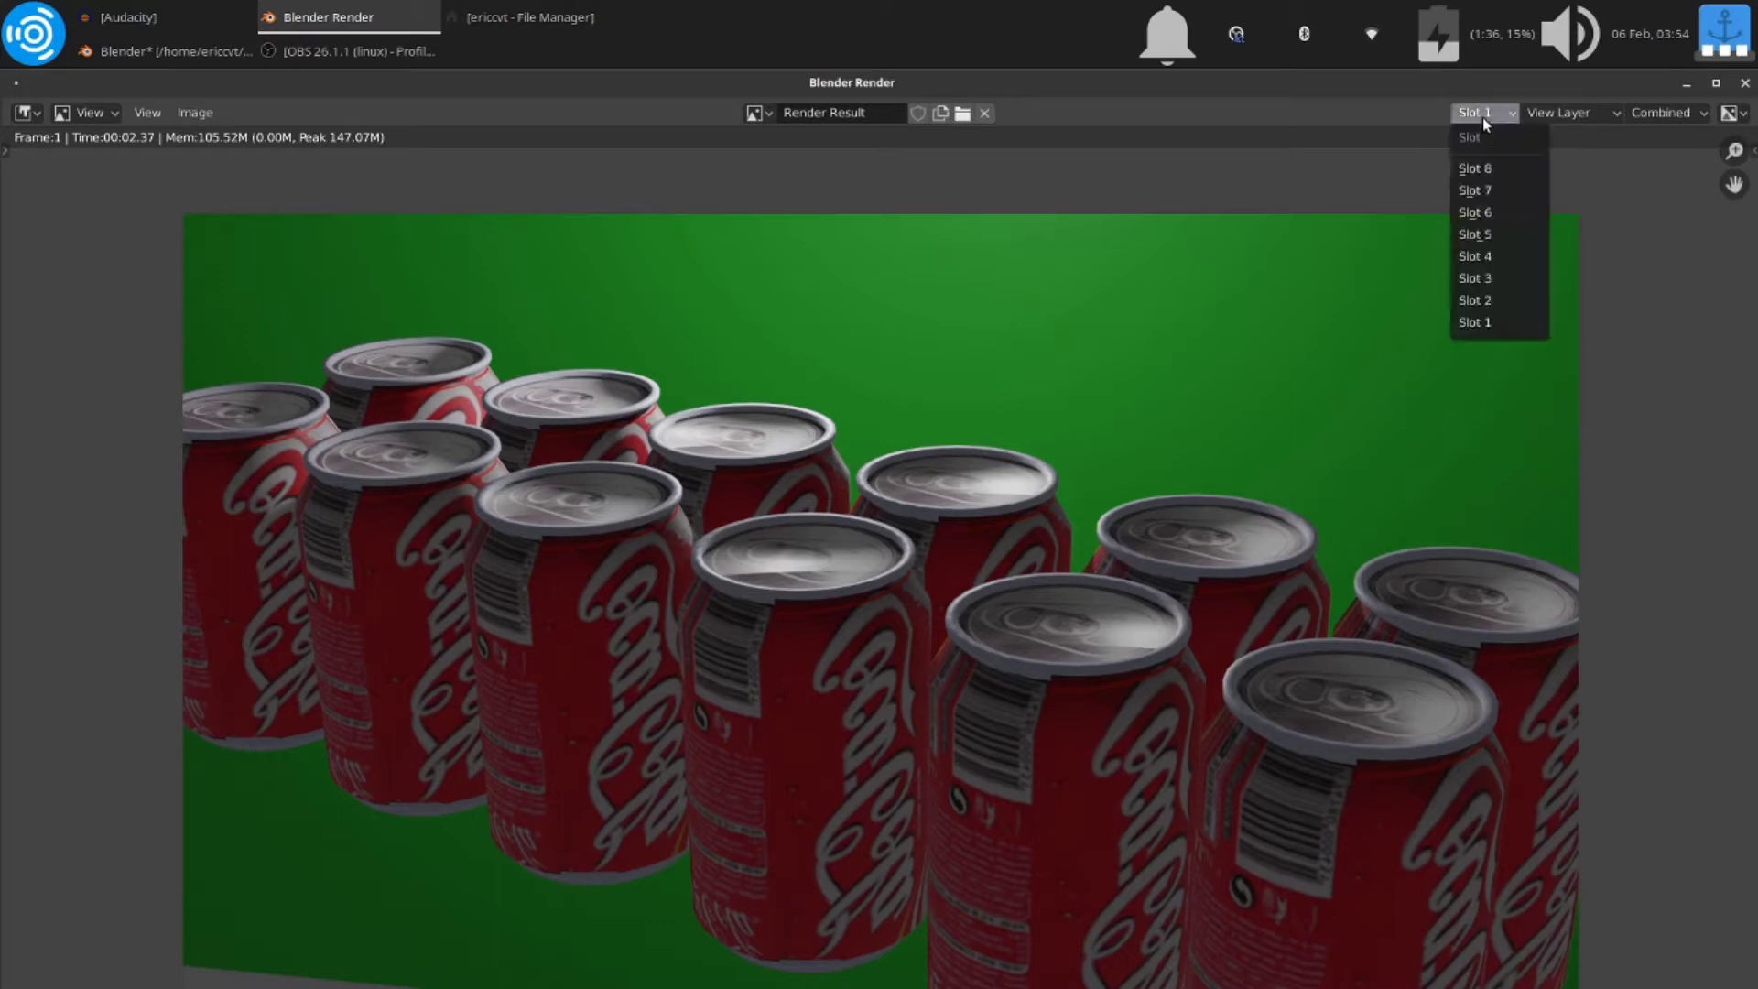
pyautogui.click(1485, 303)
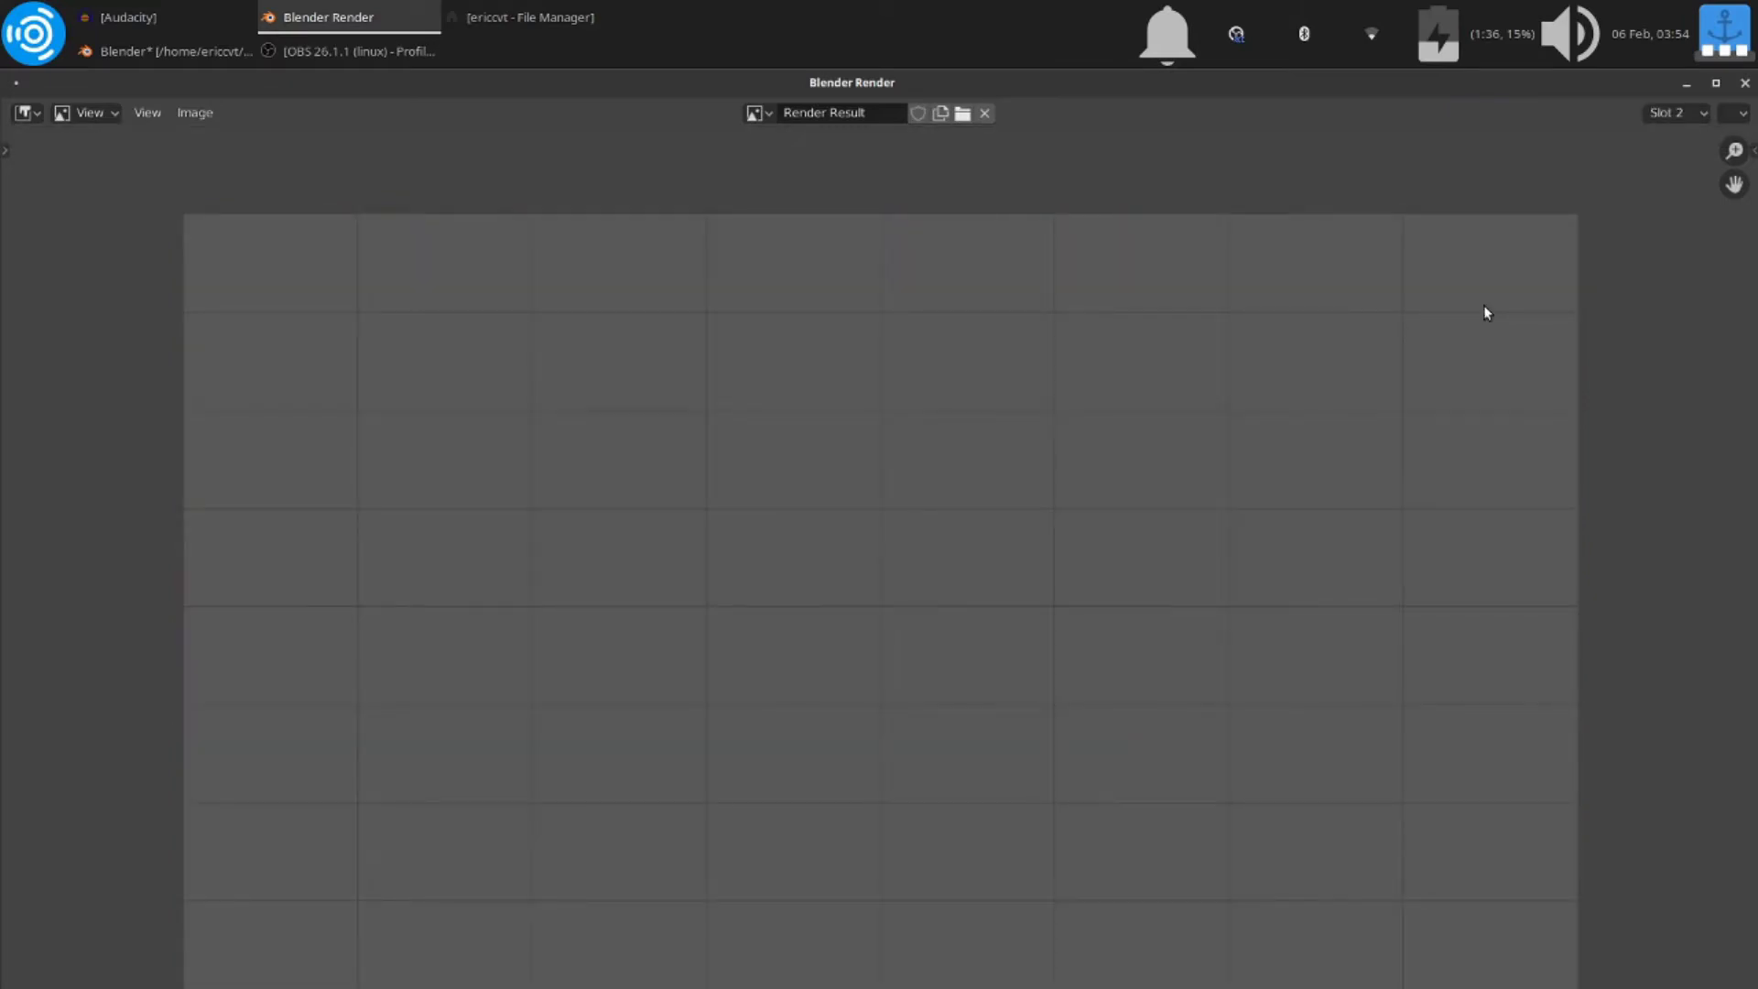
# Step: Change the backdrop plane's base colour from green to blue
pyautogui.click(1745, 83)
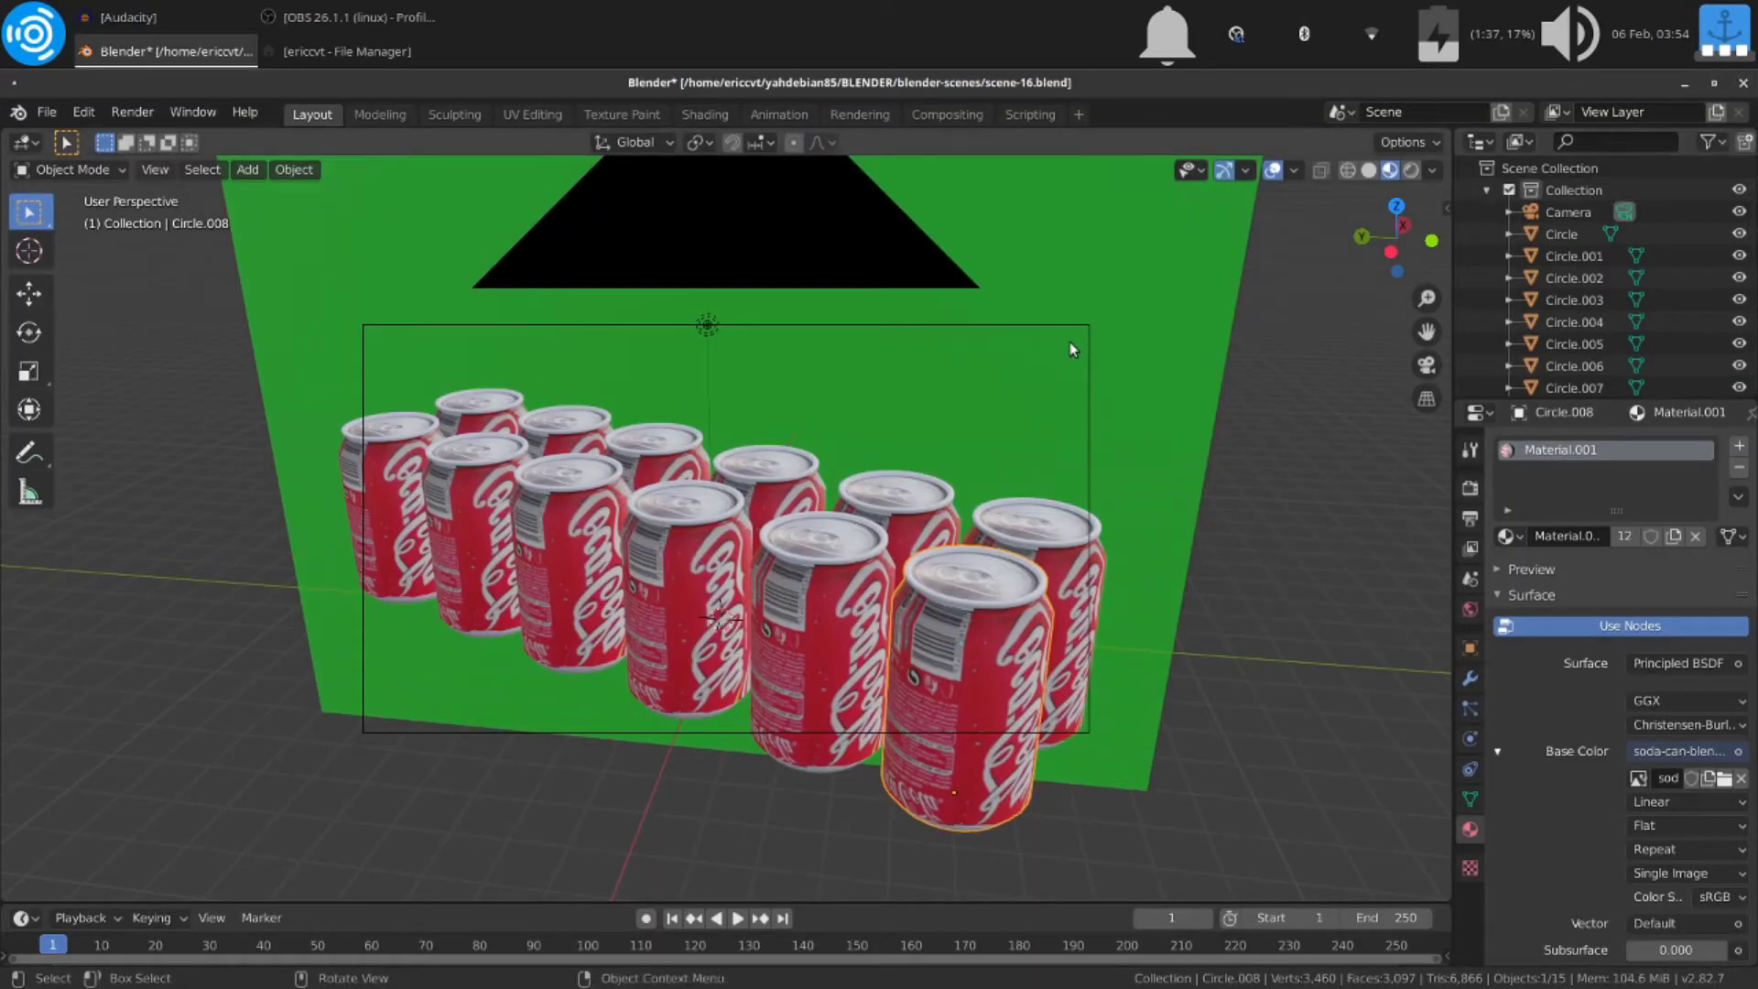
pyautogui.click(1152, 332)
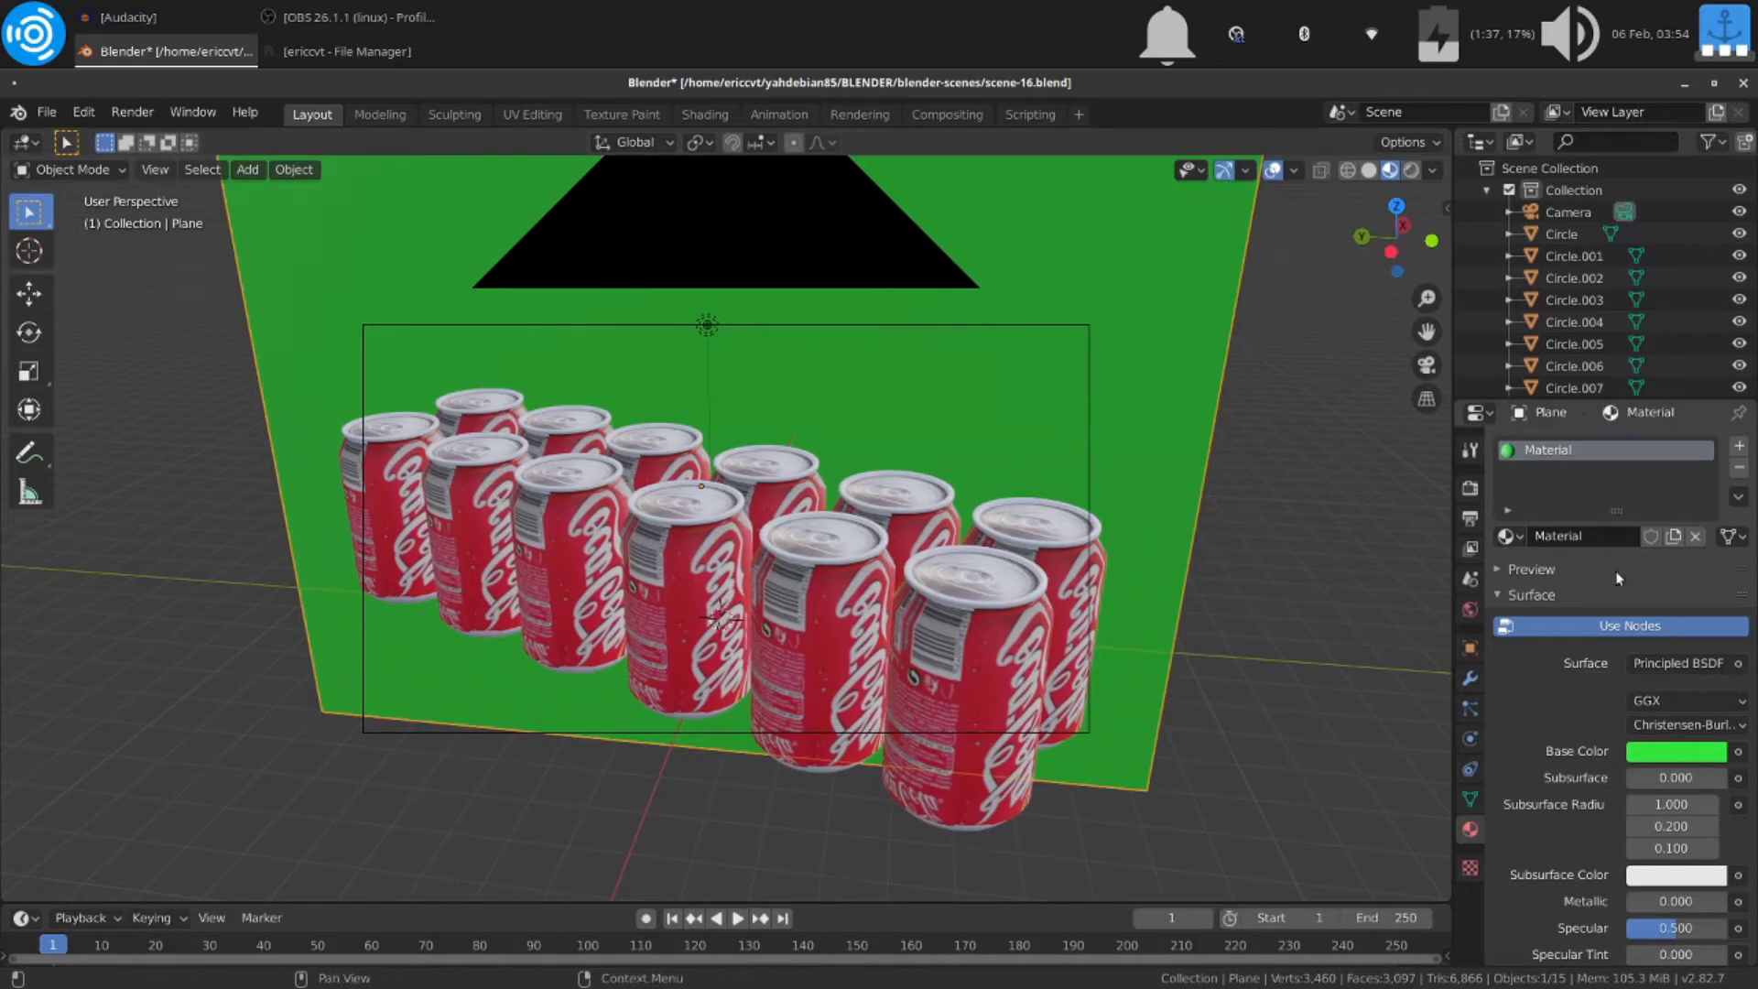
pyautogui.click(1667, 752)
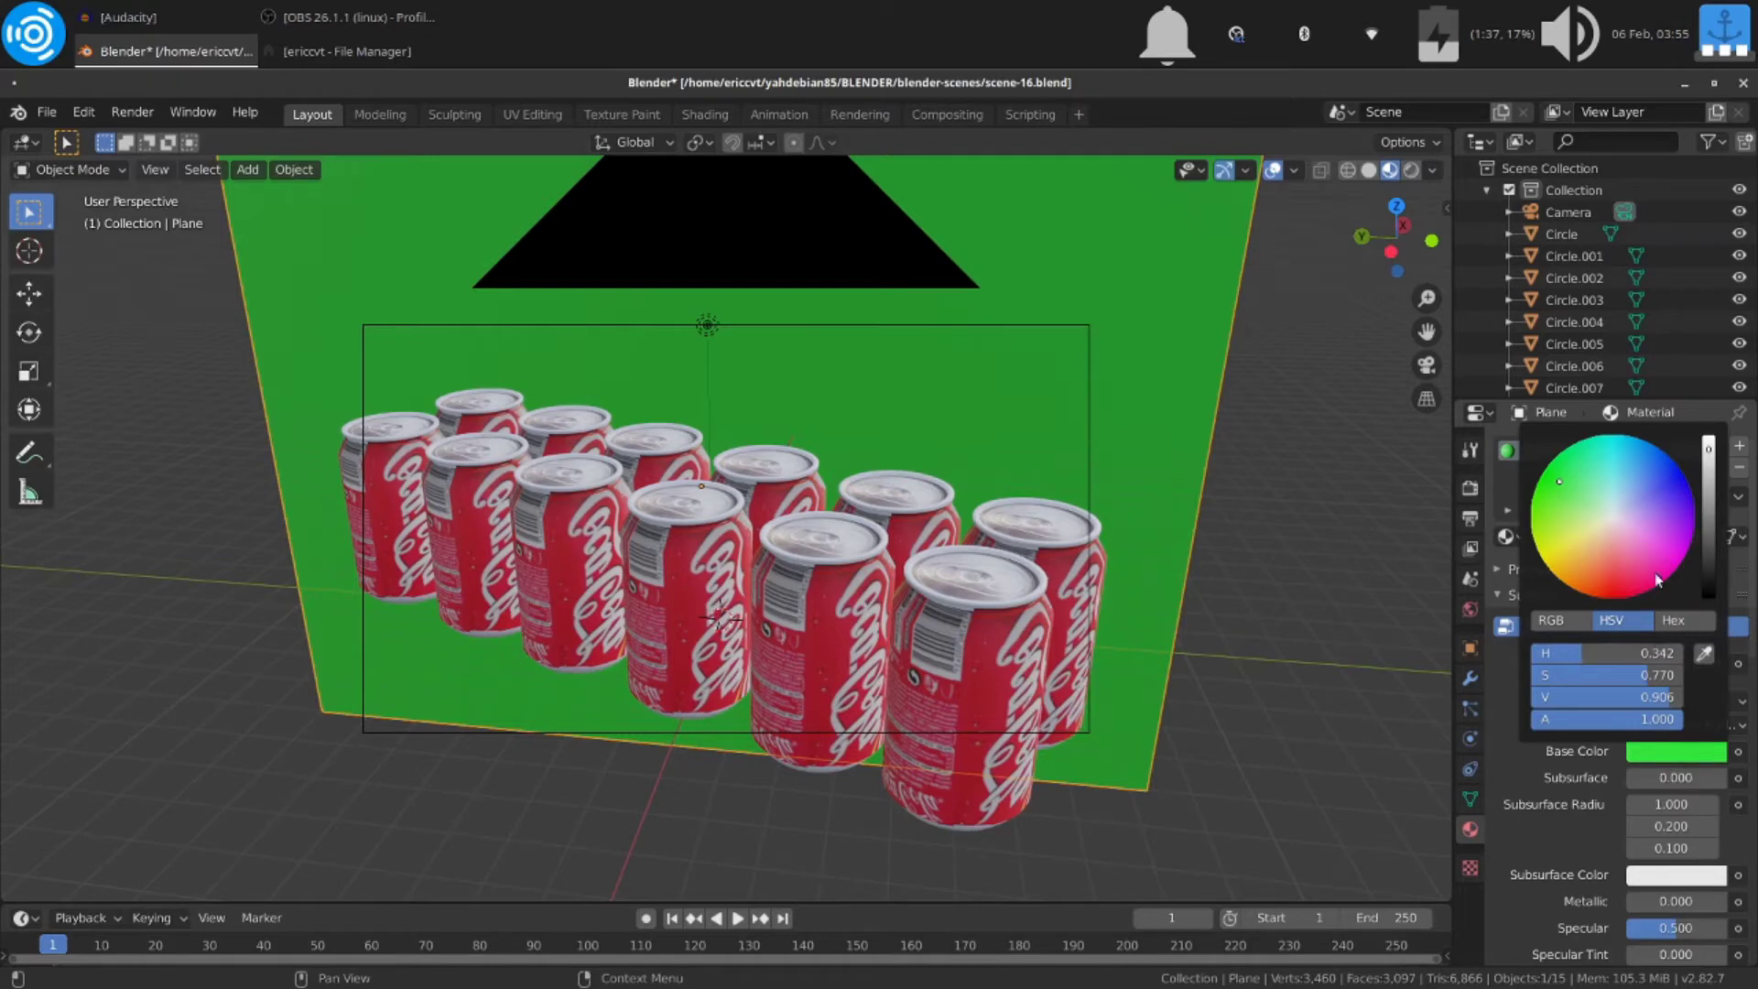
pyautogui.click(1661, 481)
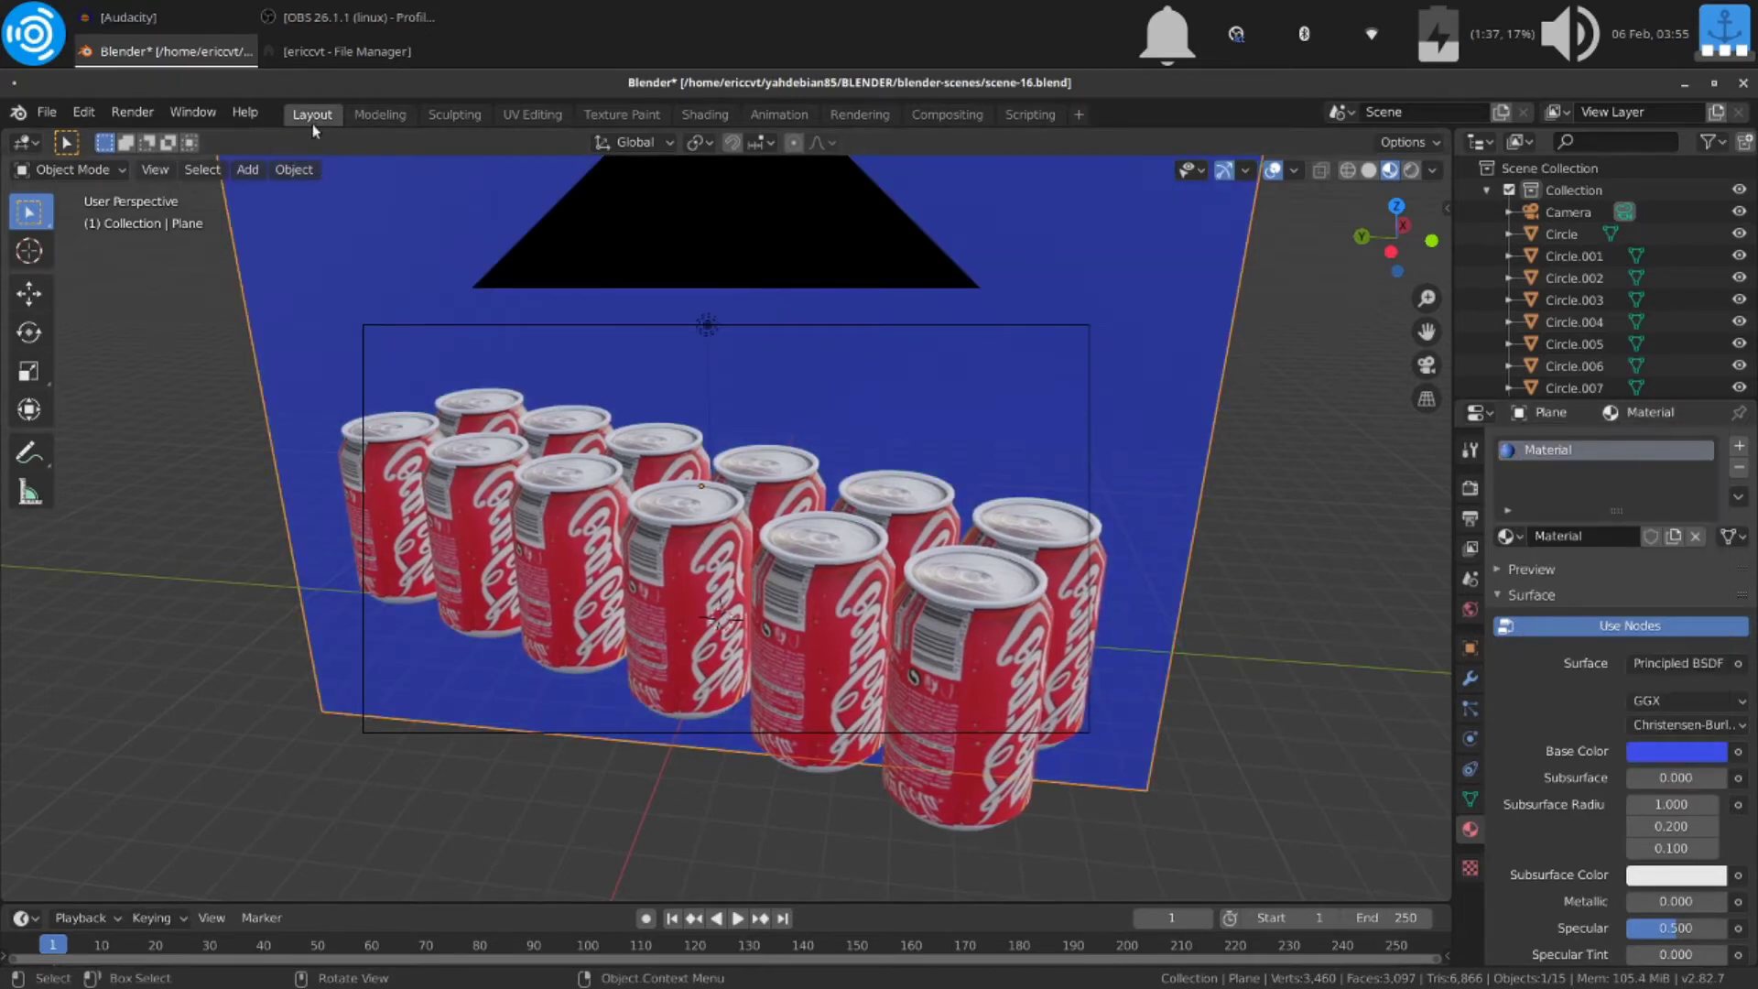
# Step: Render the blue-backdrop scene into slot 2, then switch to empty Slot 3 and close the render
pyautogui.click(143, 115)
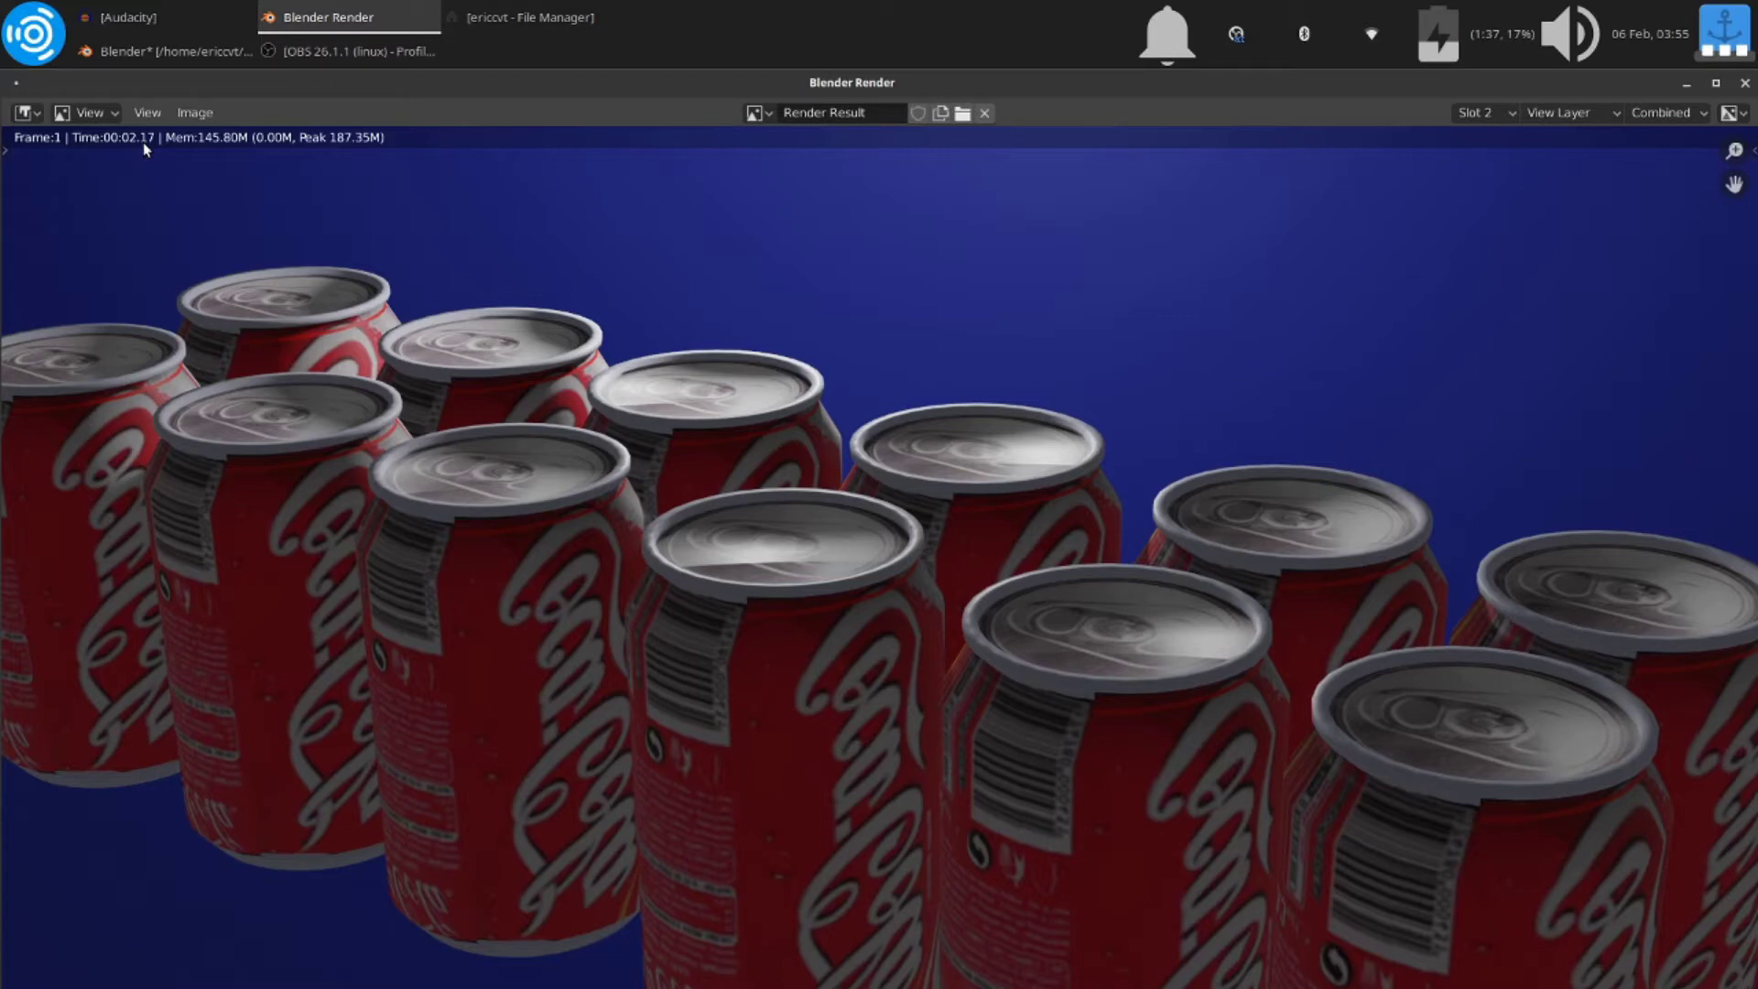
pyautogui.click(1476, 125)
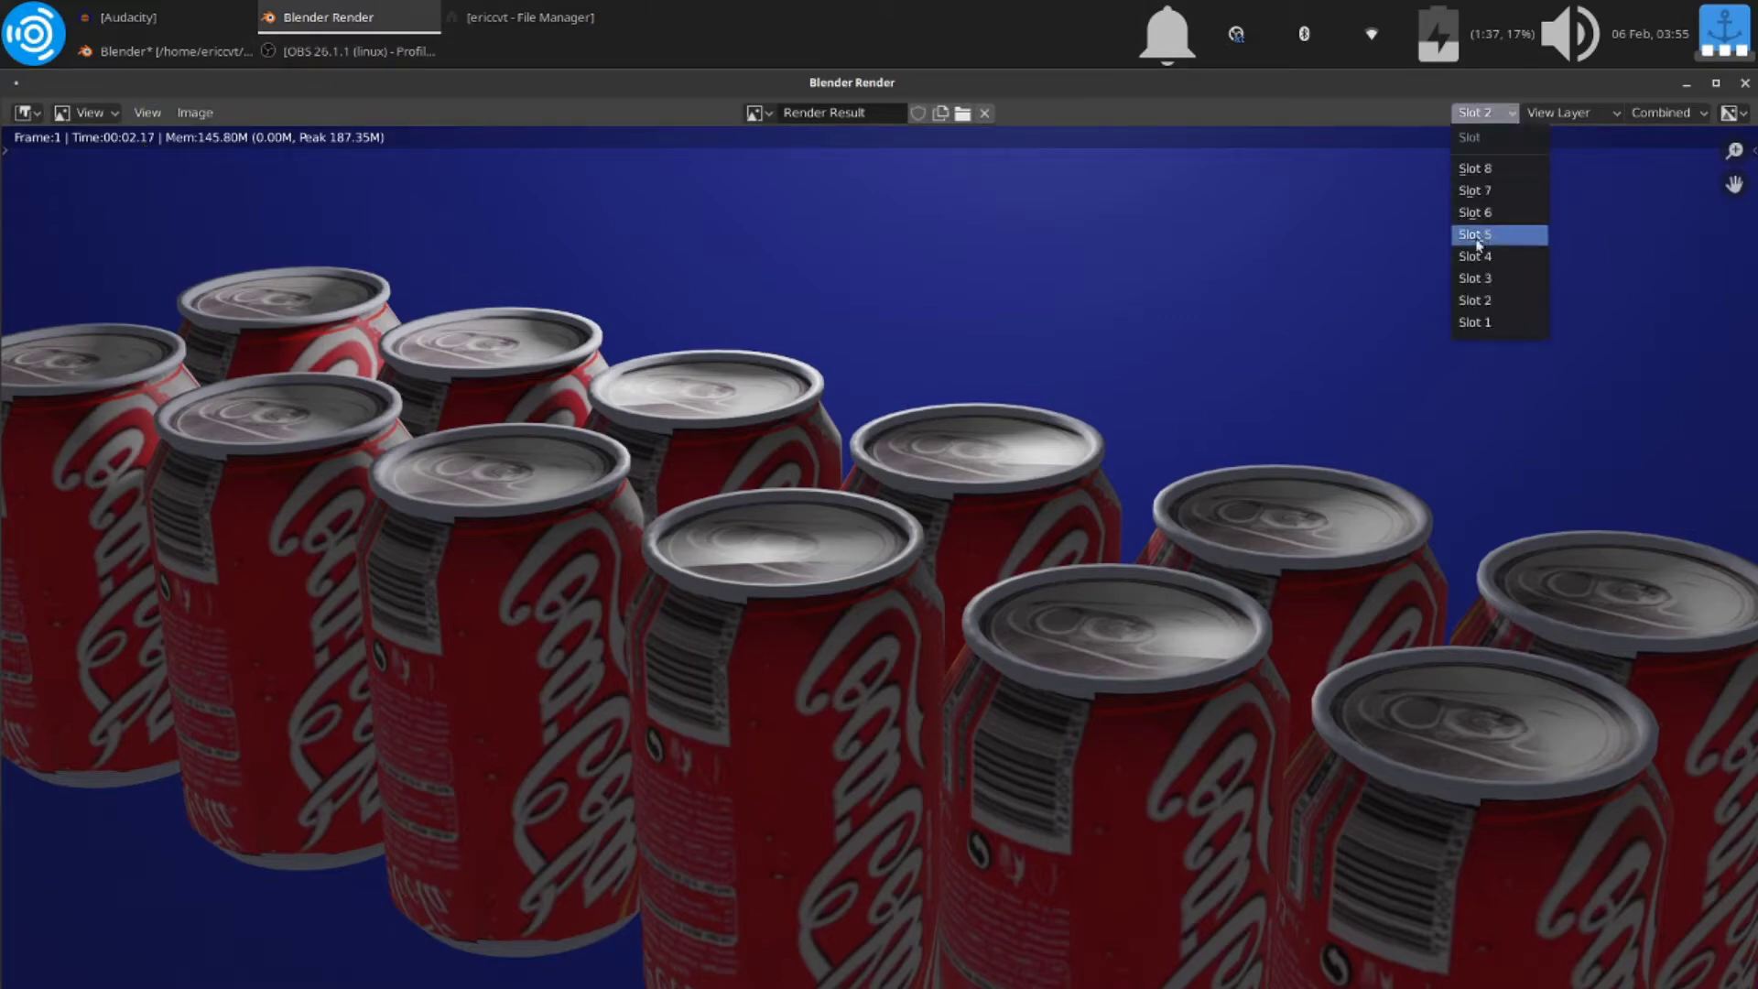
pyautogui.click(1477, 278)
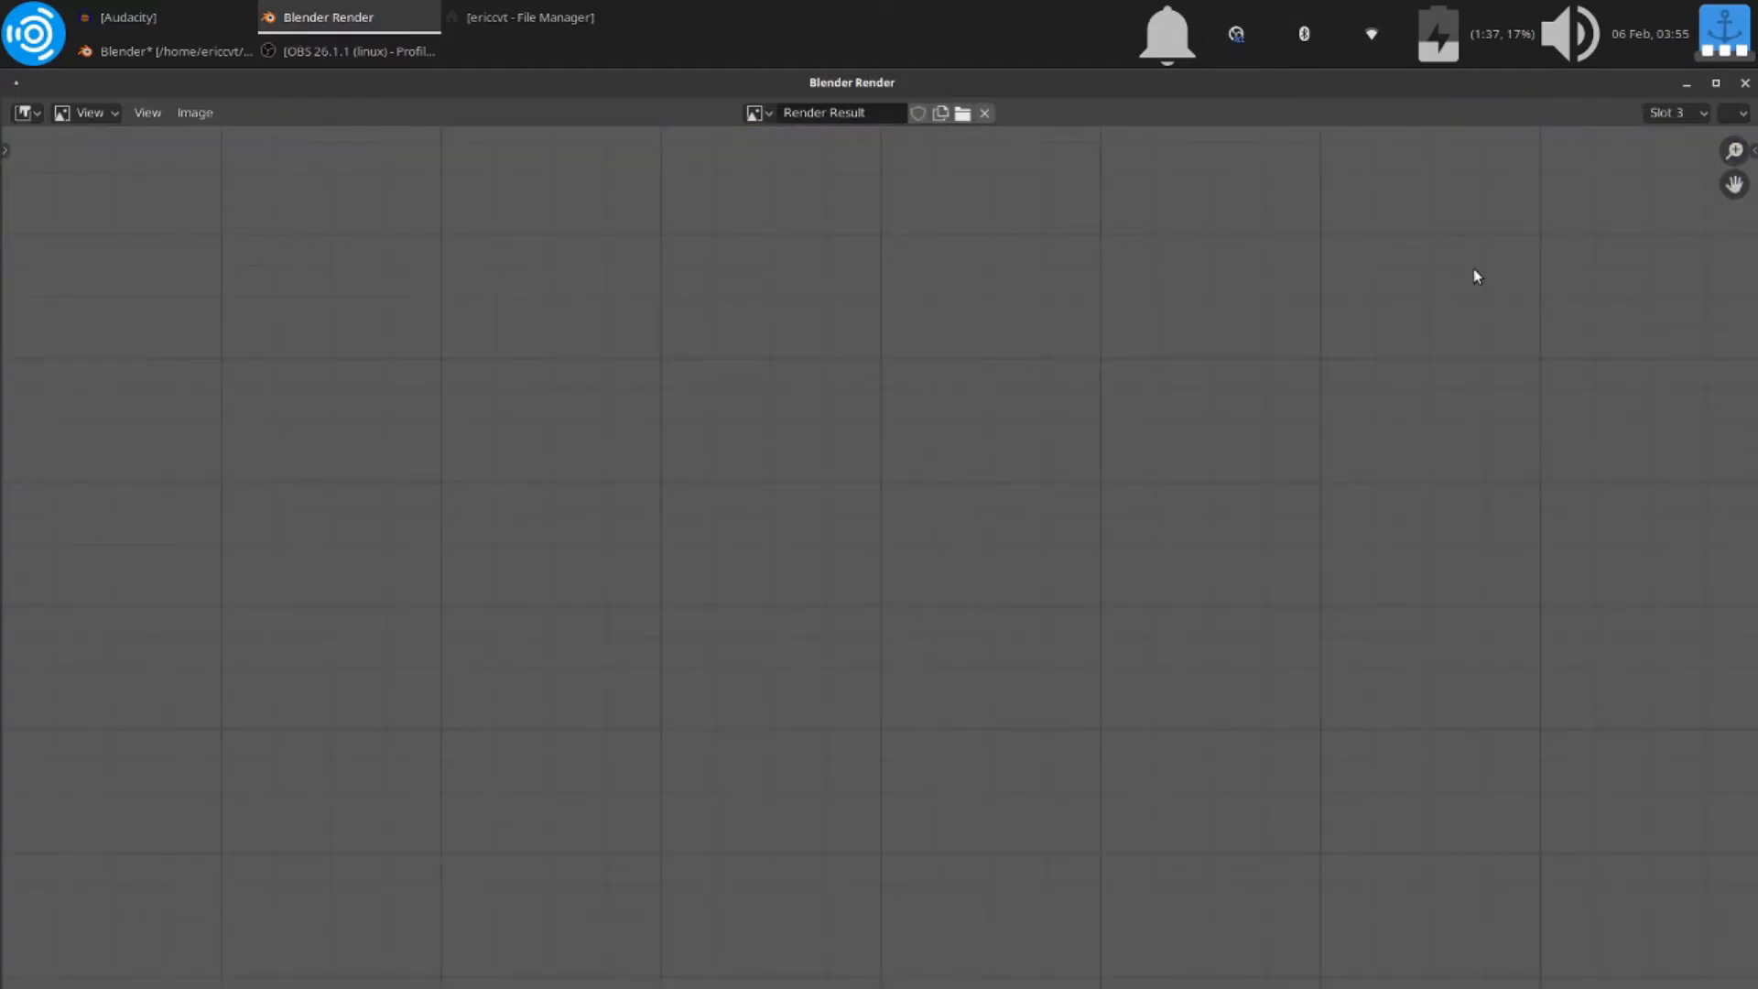
pyautogui.click(1745, 83)
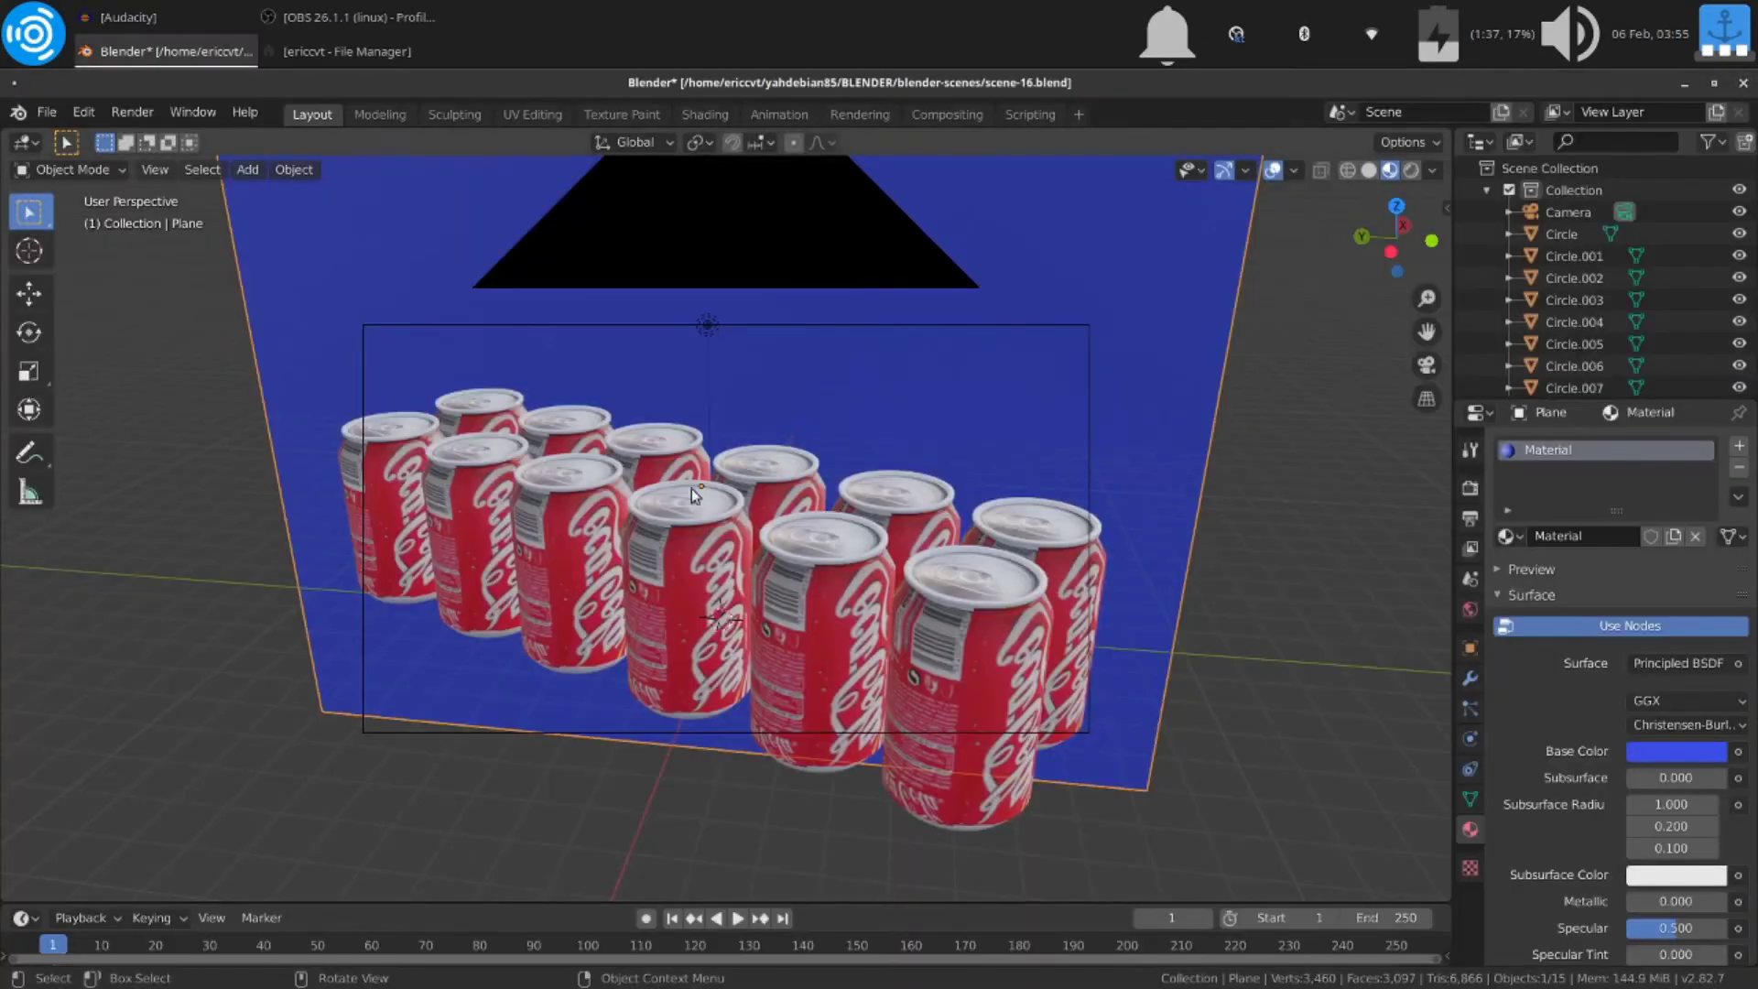
# Step: Stretch can Circle.007 taller along Z and scale back can Circle up about 1.43 times
pyautogui.click(690, 521)
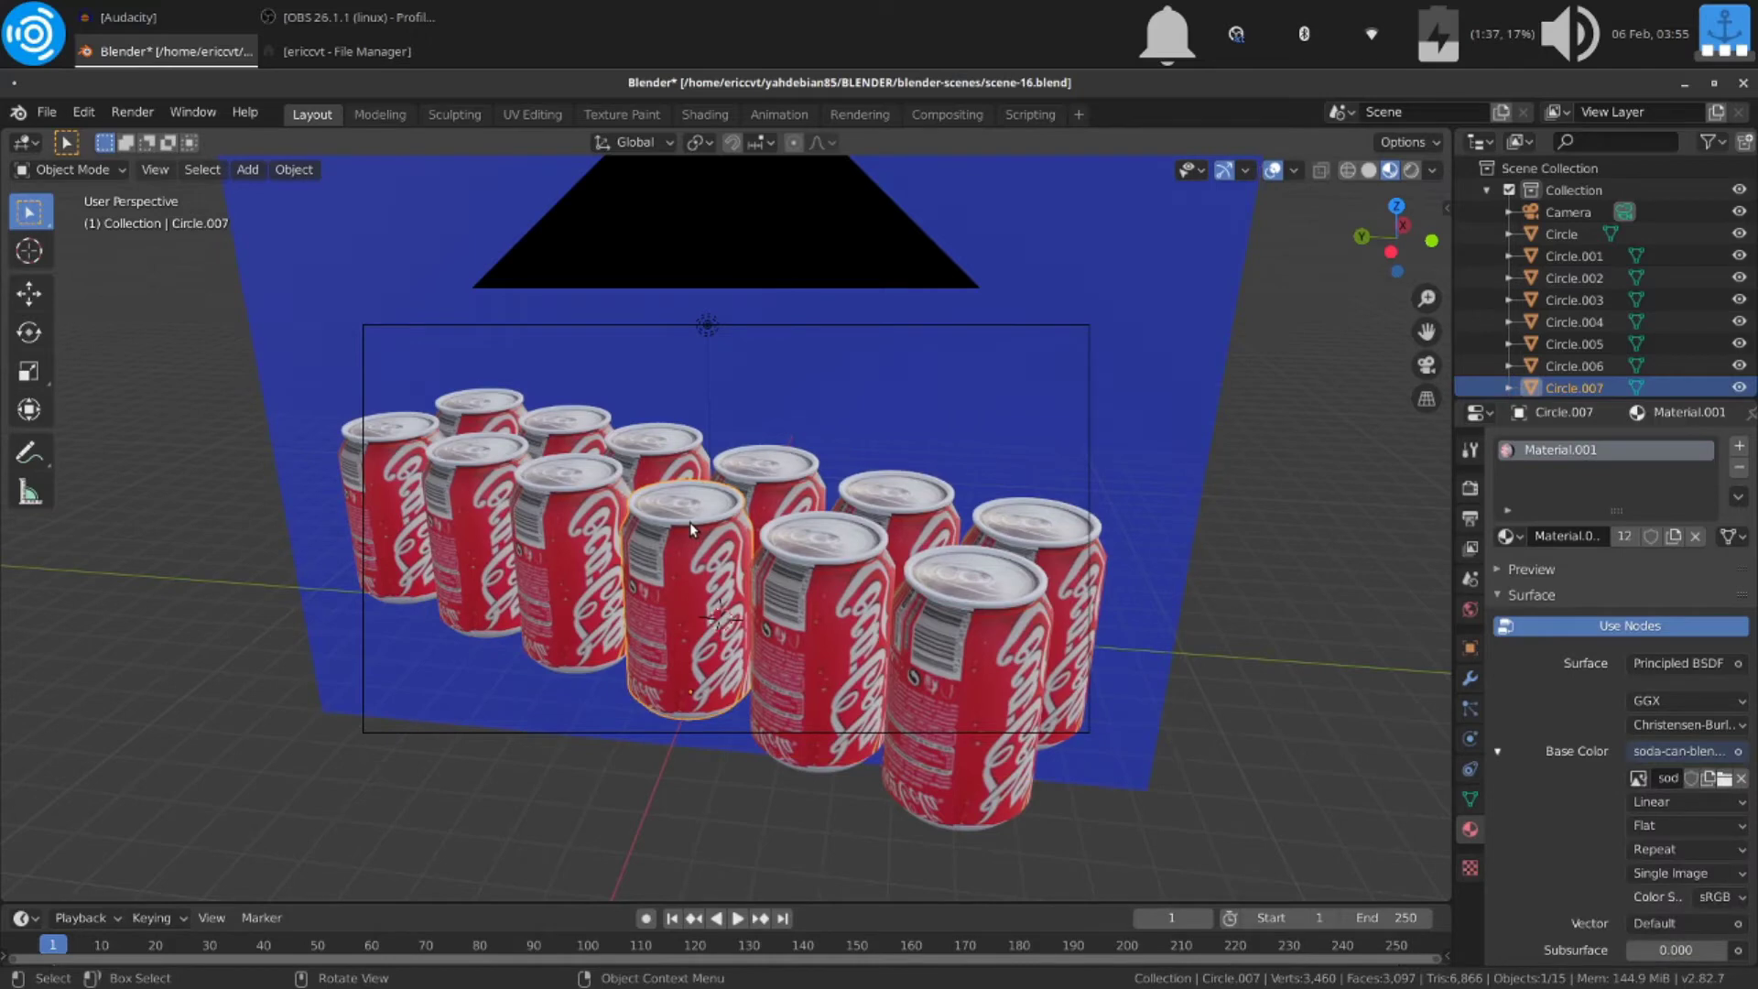
pyautogui.press('s')
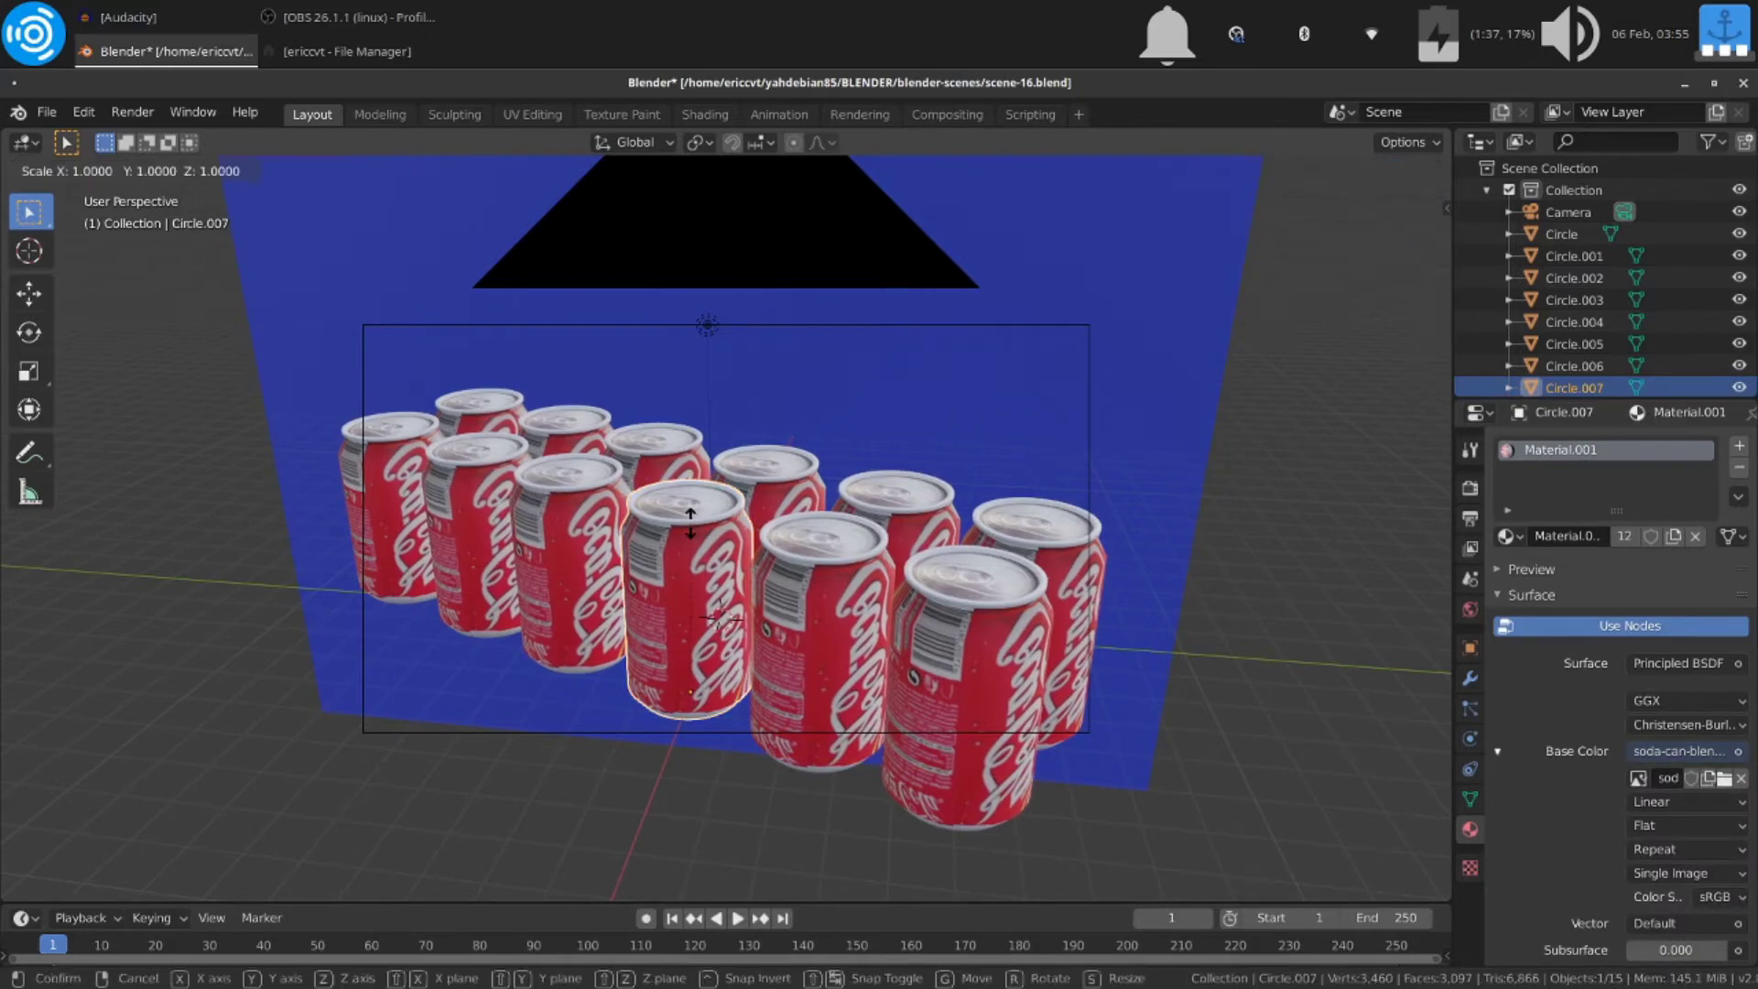
pyautogui.press('z')
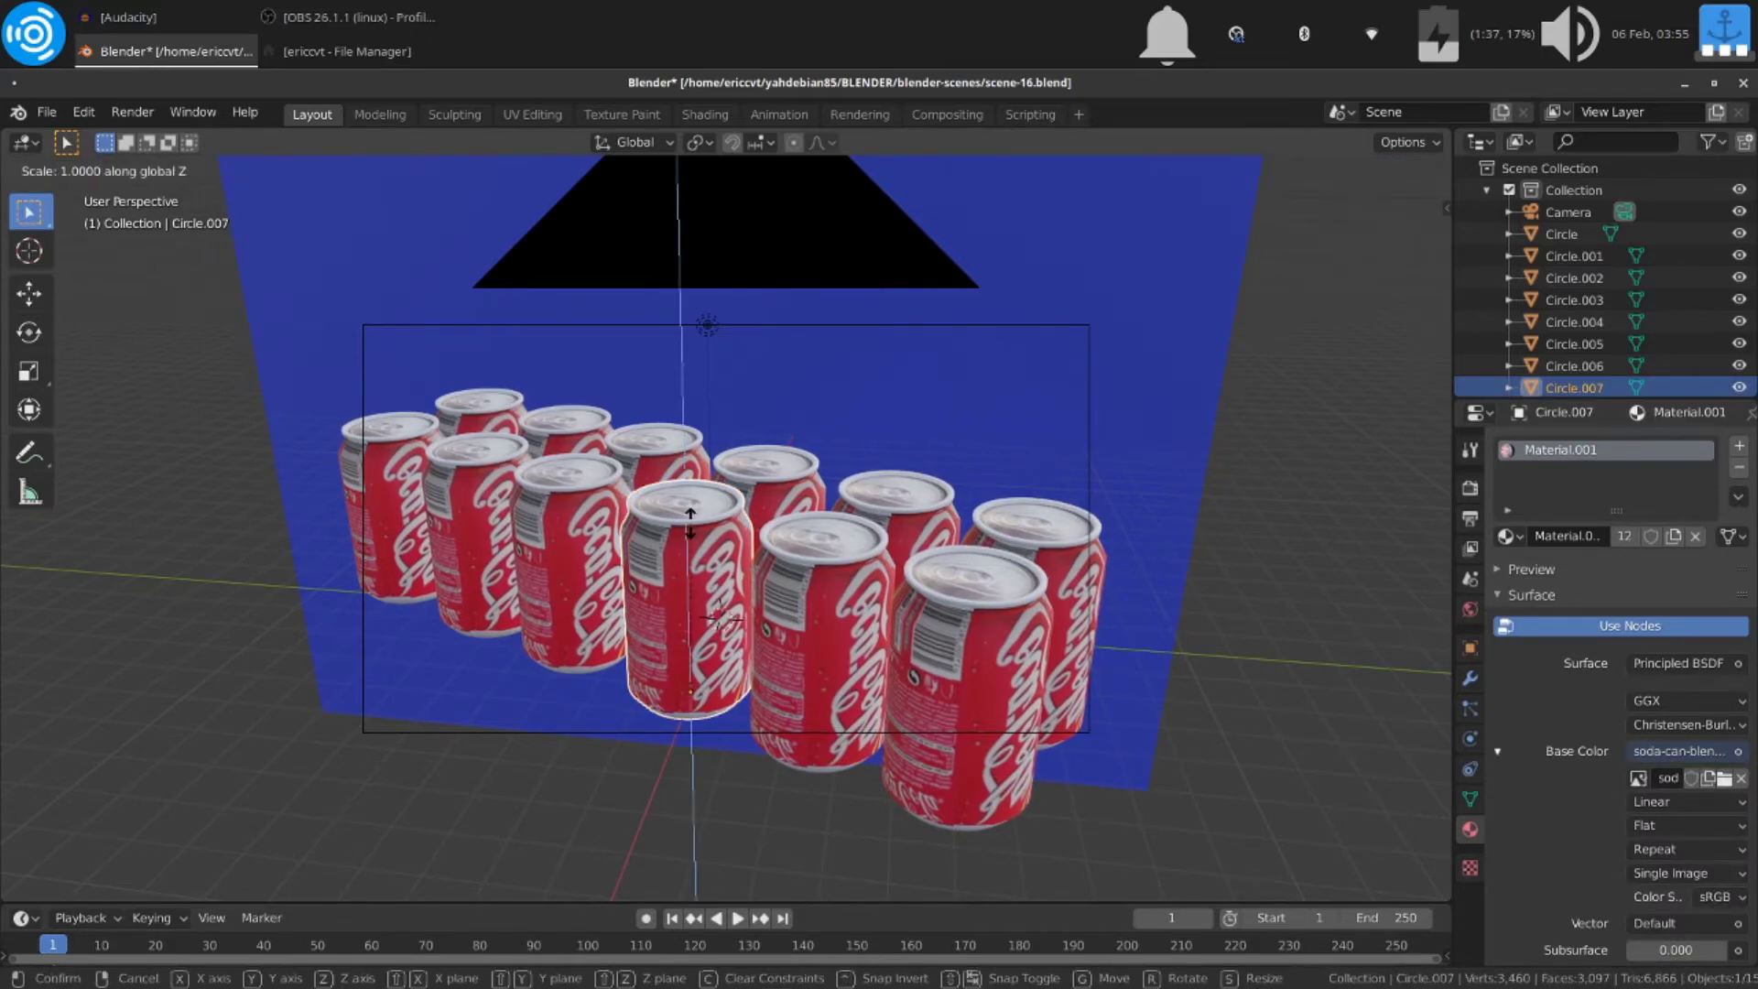
pyautogui.click(524, 473)
pyautogui.click(902, 511)
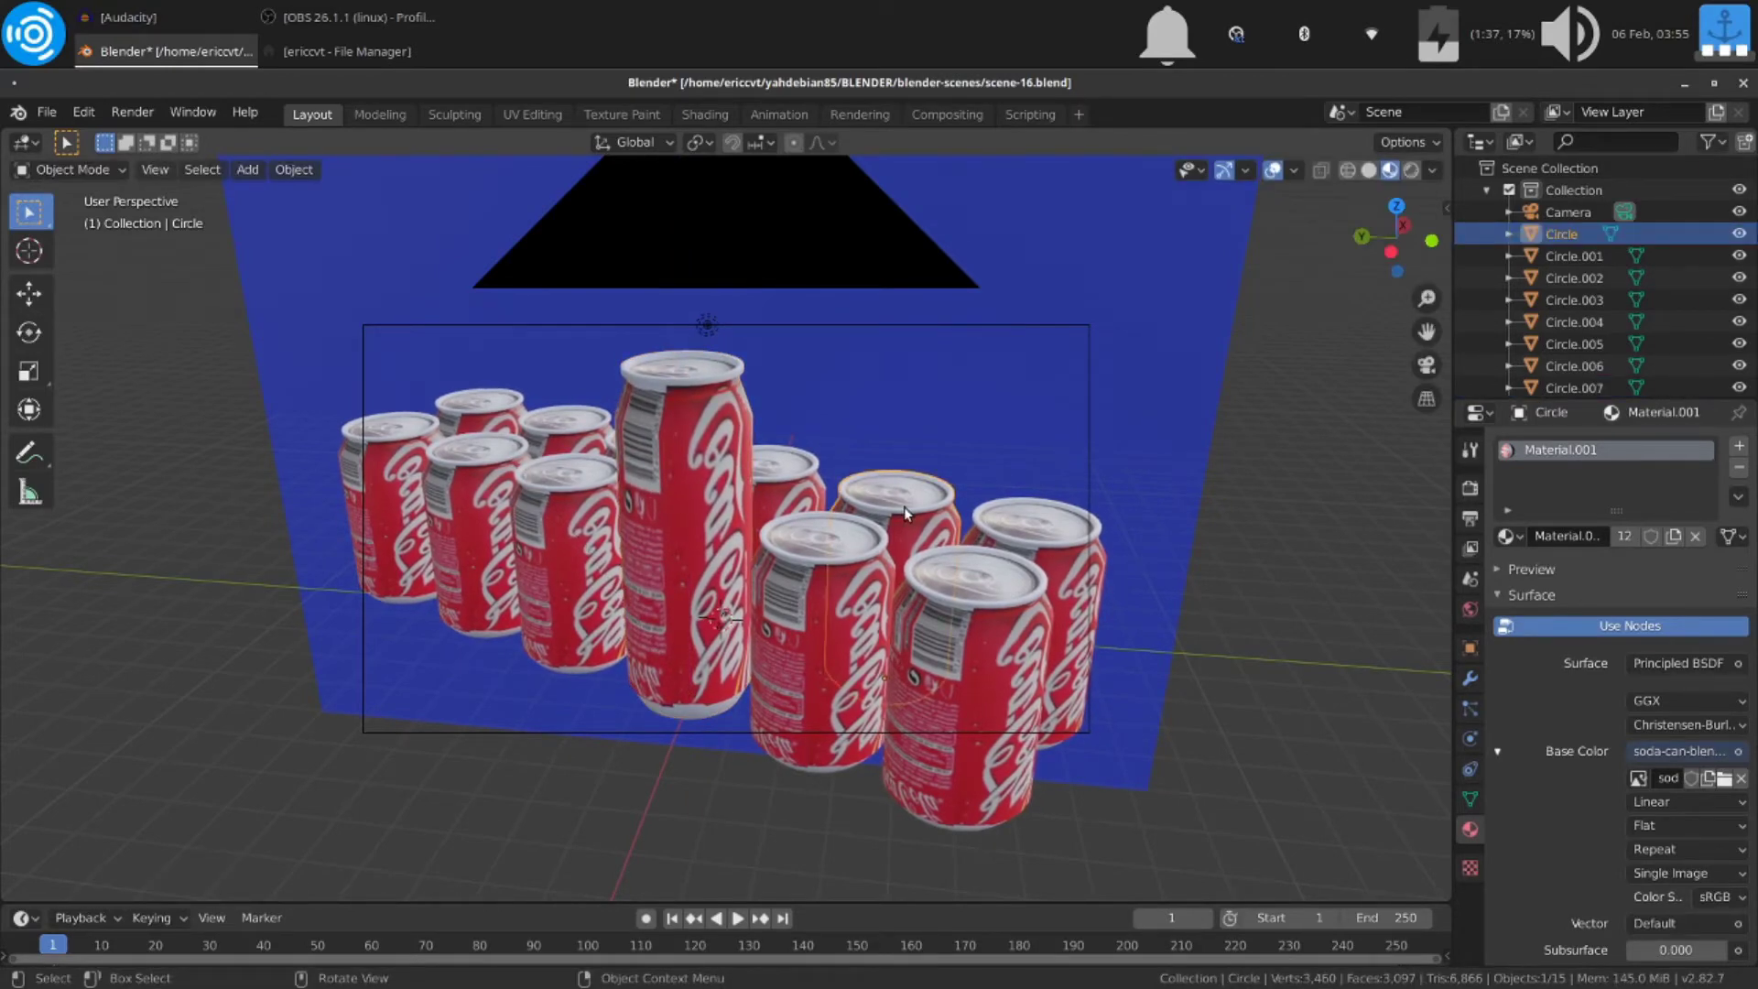
pyautogui.press('s')
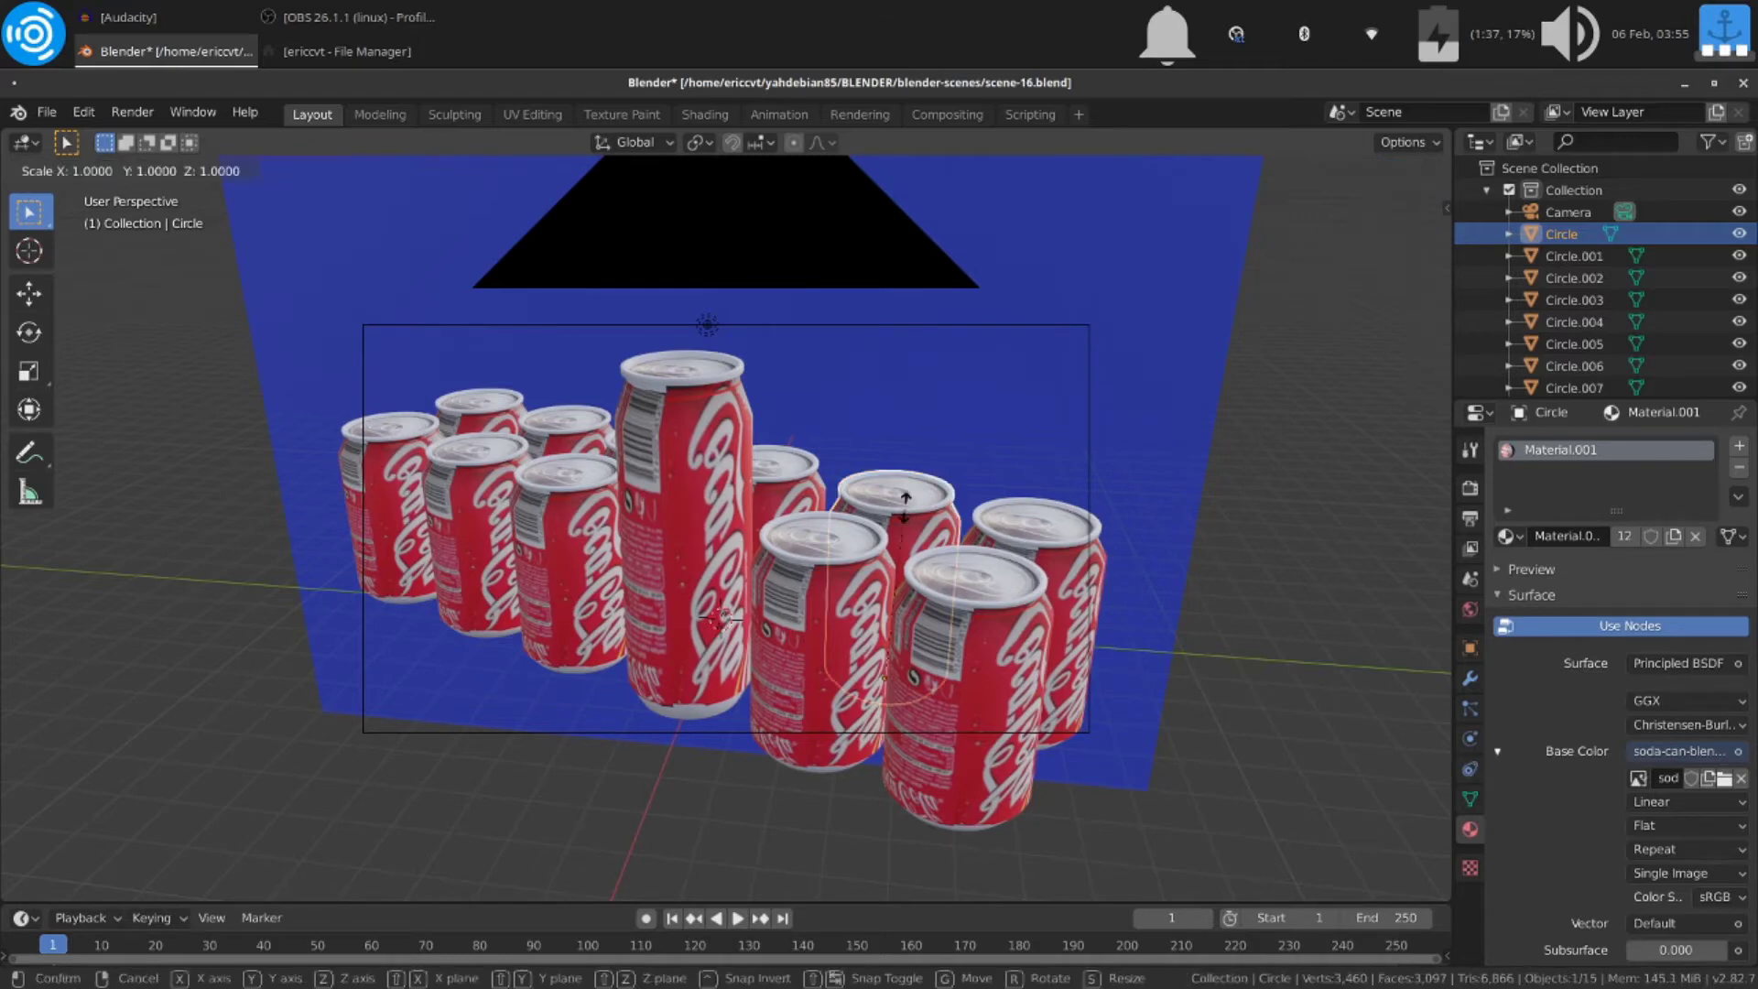
pyautogui.click(1045, 494)
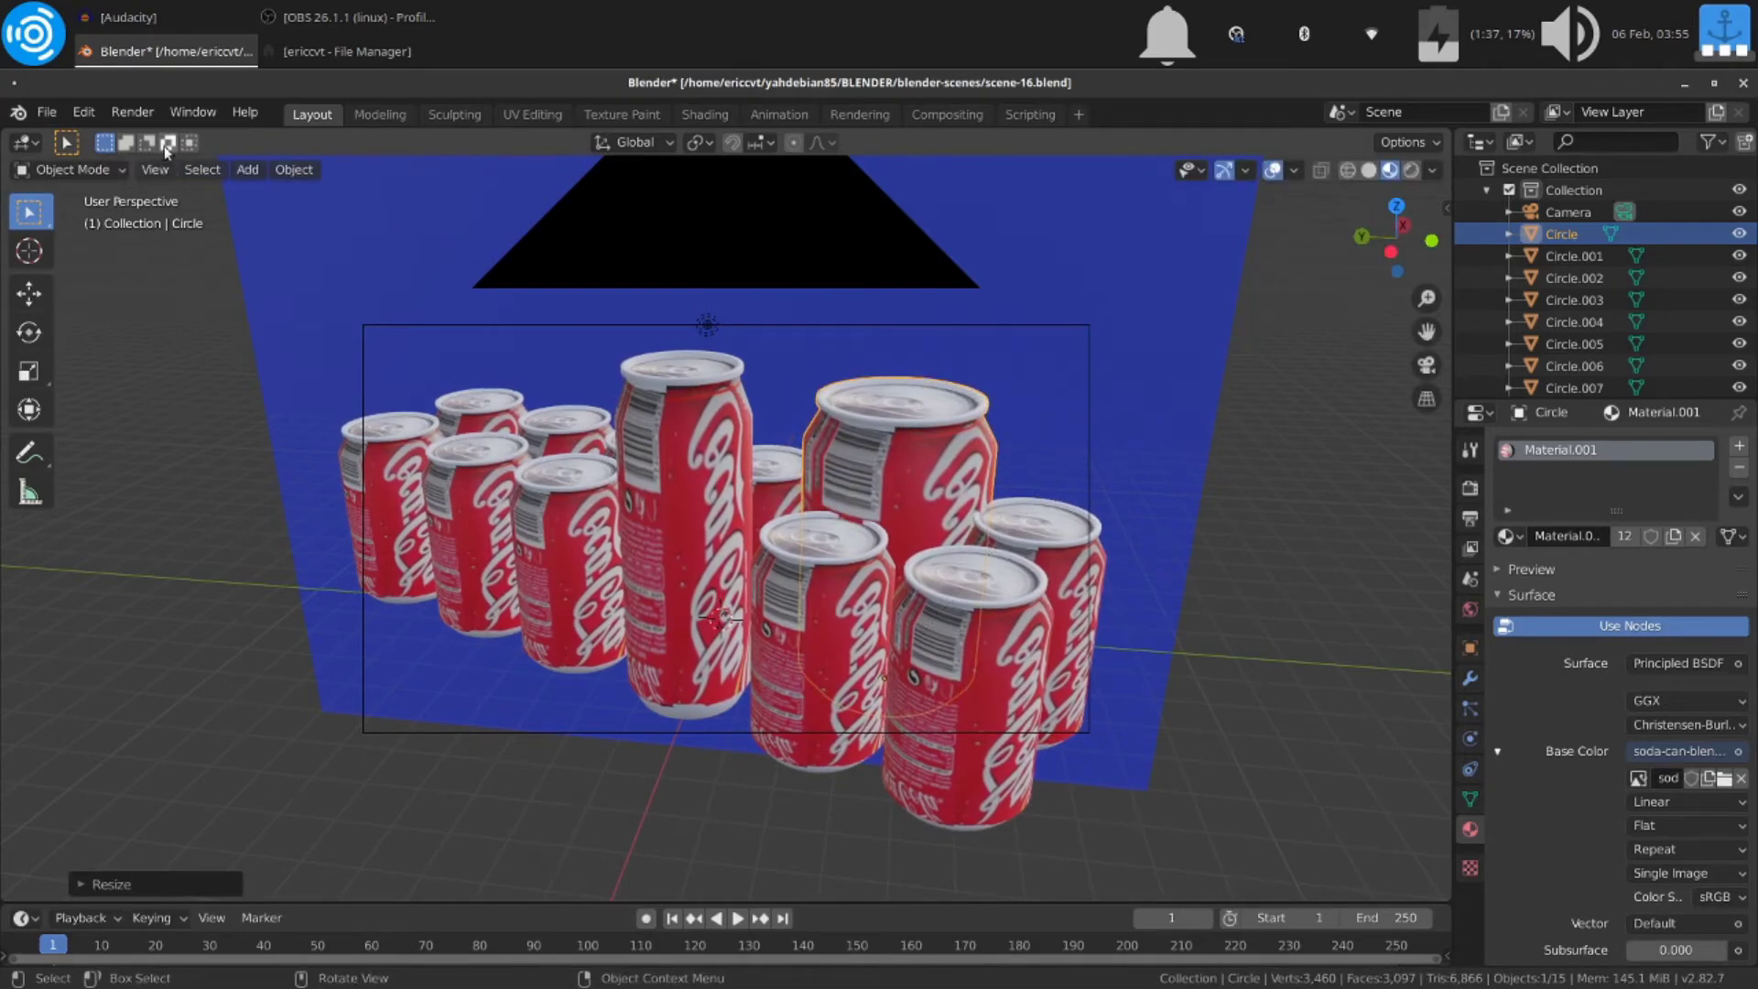
# Step: Render the new can arrangement into slot 3, then switch to empty Slot 4
pyautogui.click(144, 114)
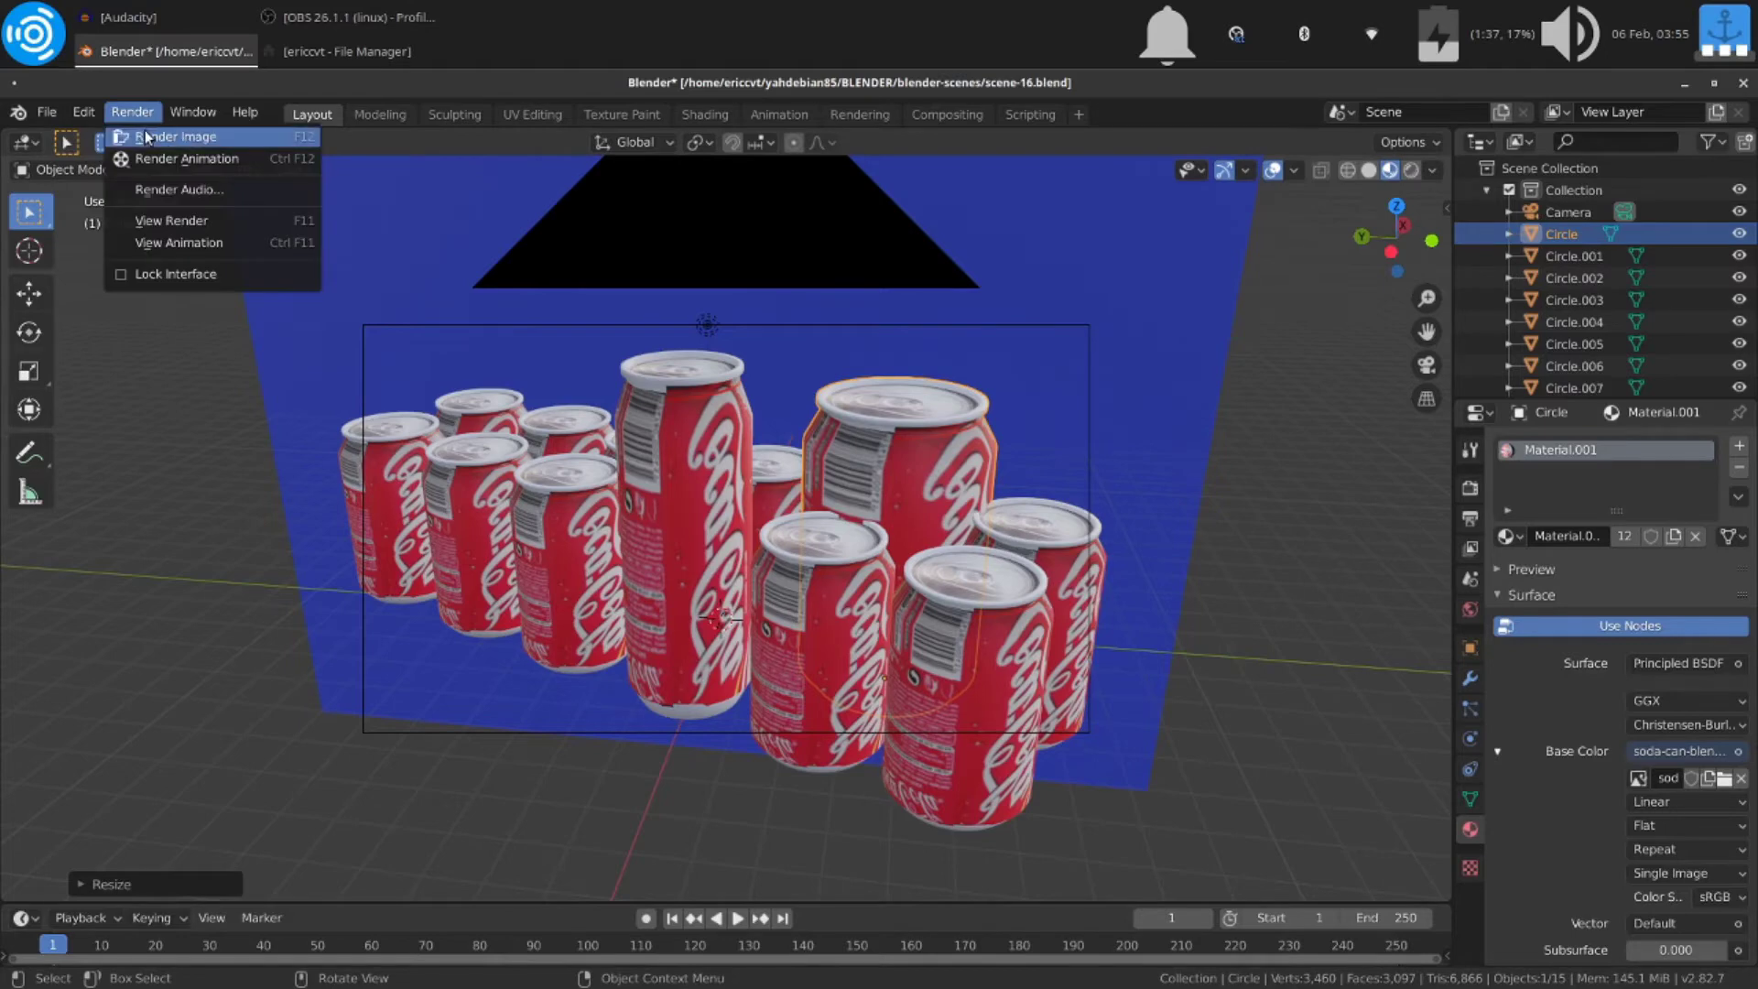
pyautogui.click(149, 136)
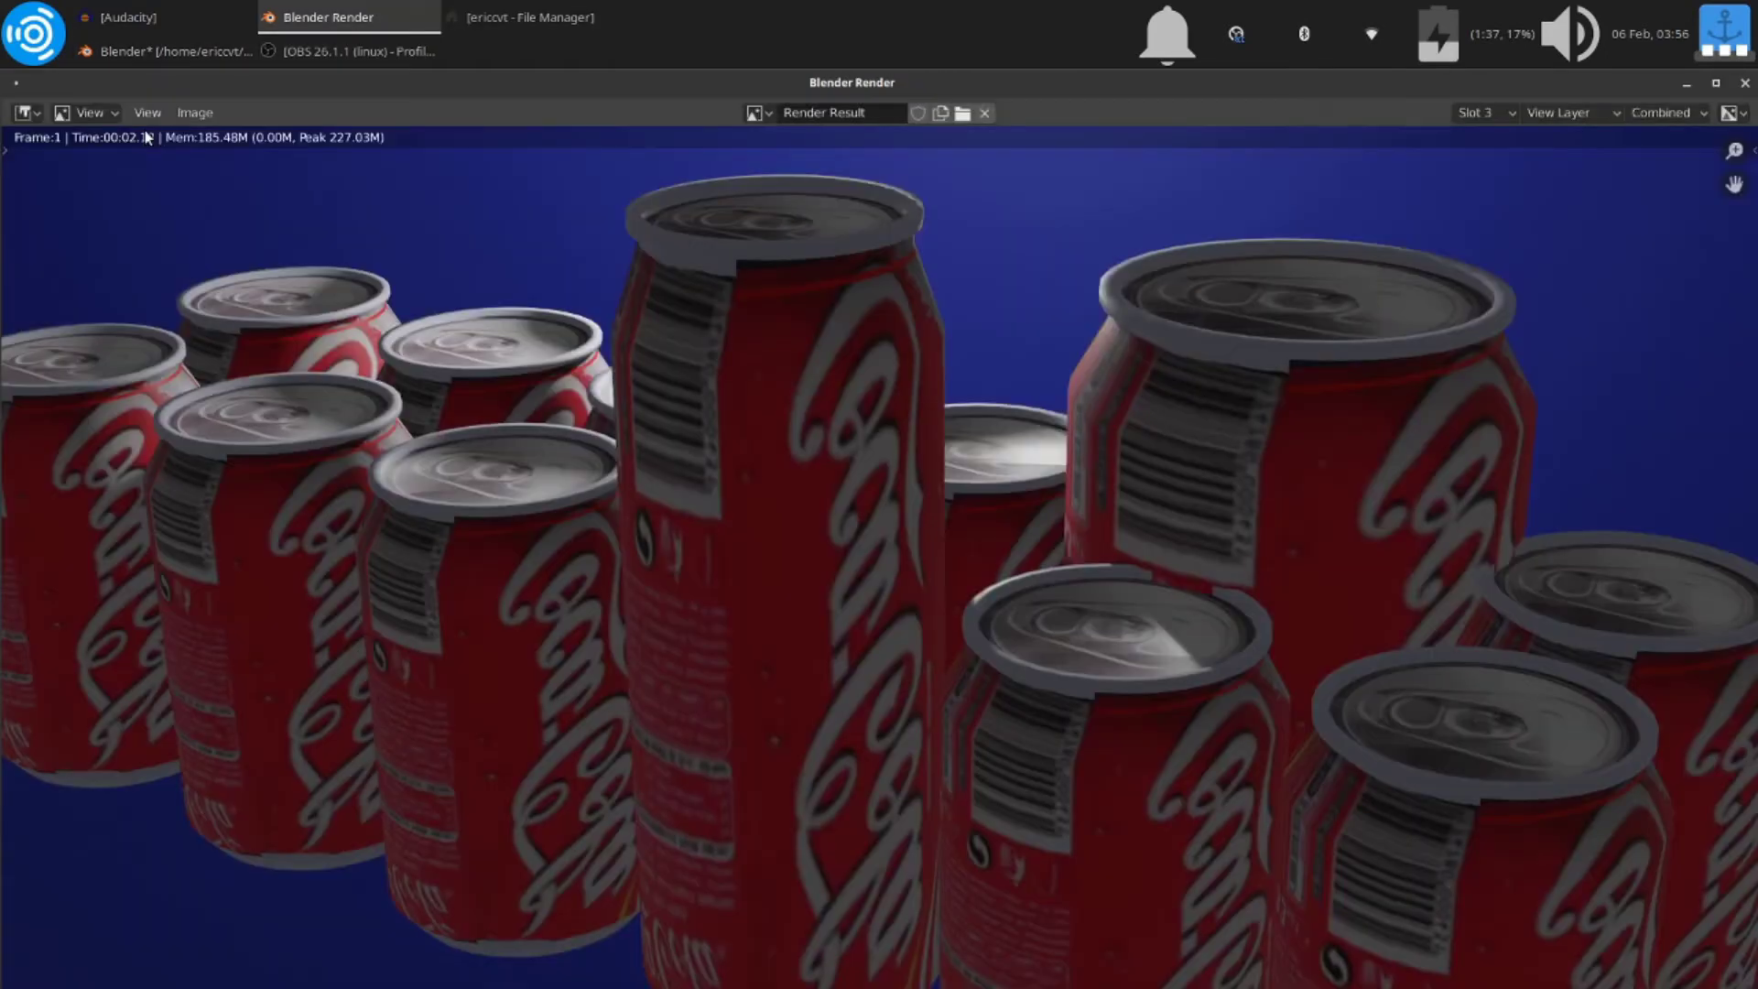
pyautogui.scroll(-1, 664, 371)
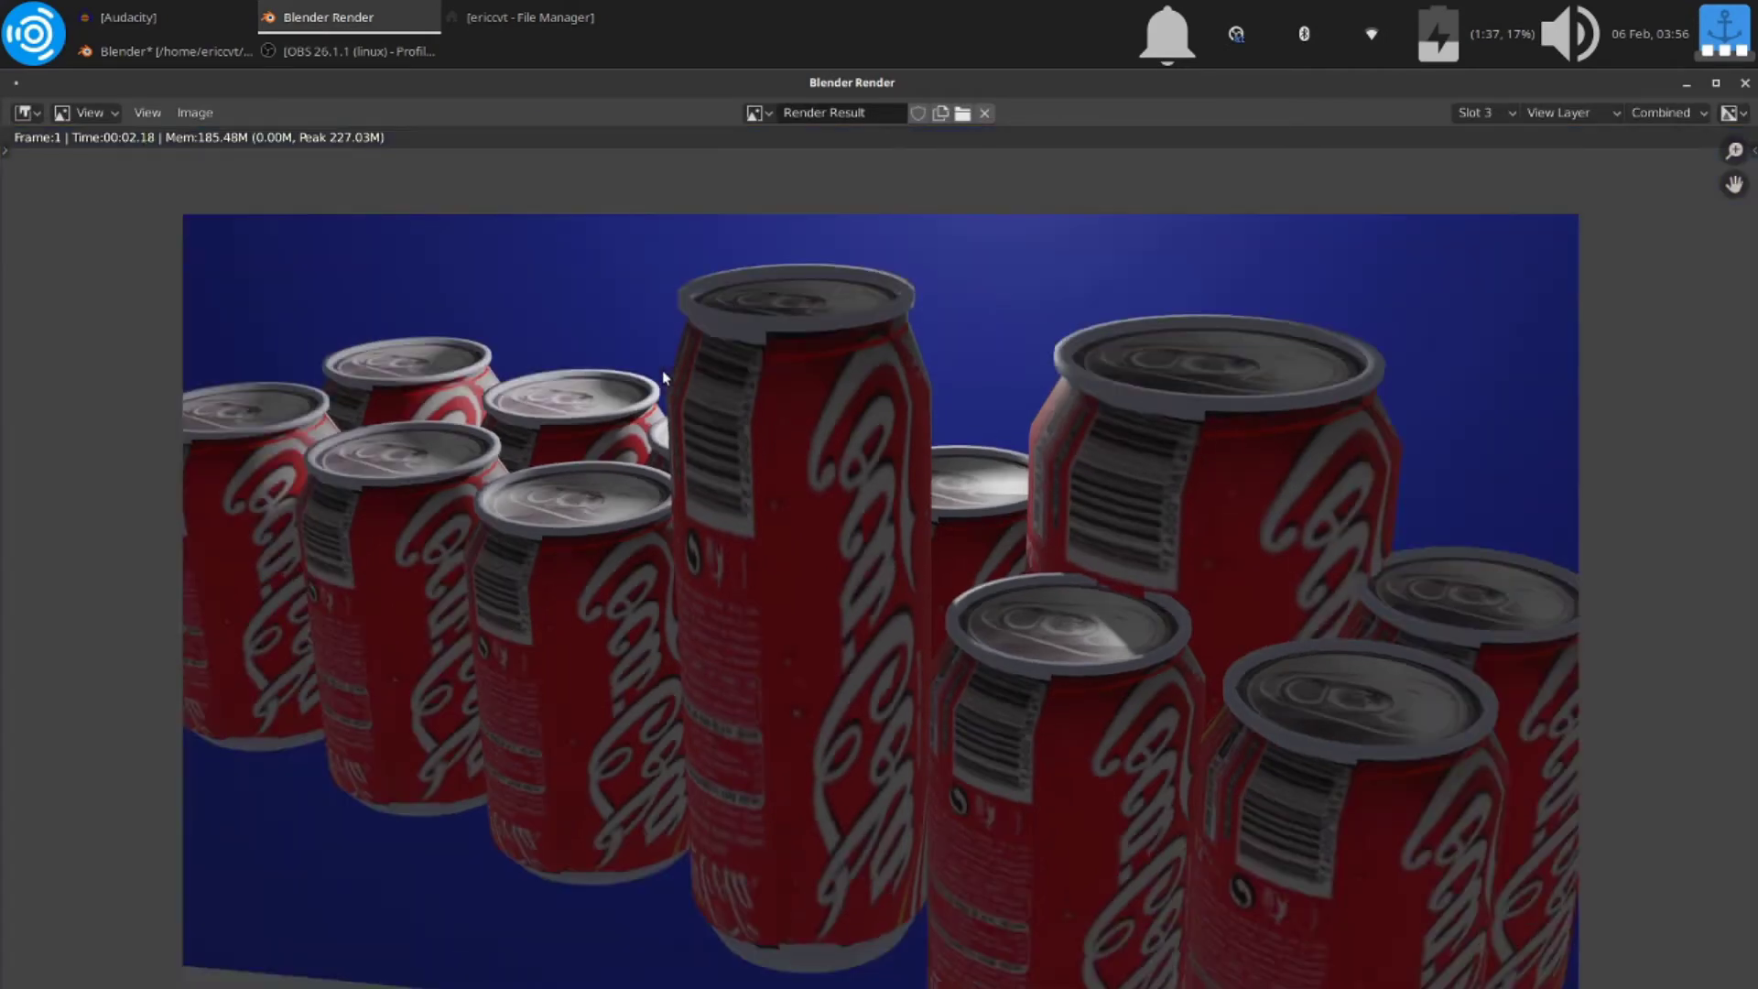
pyautogui.scroll(1, 663, 370)
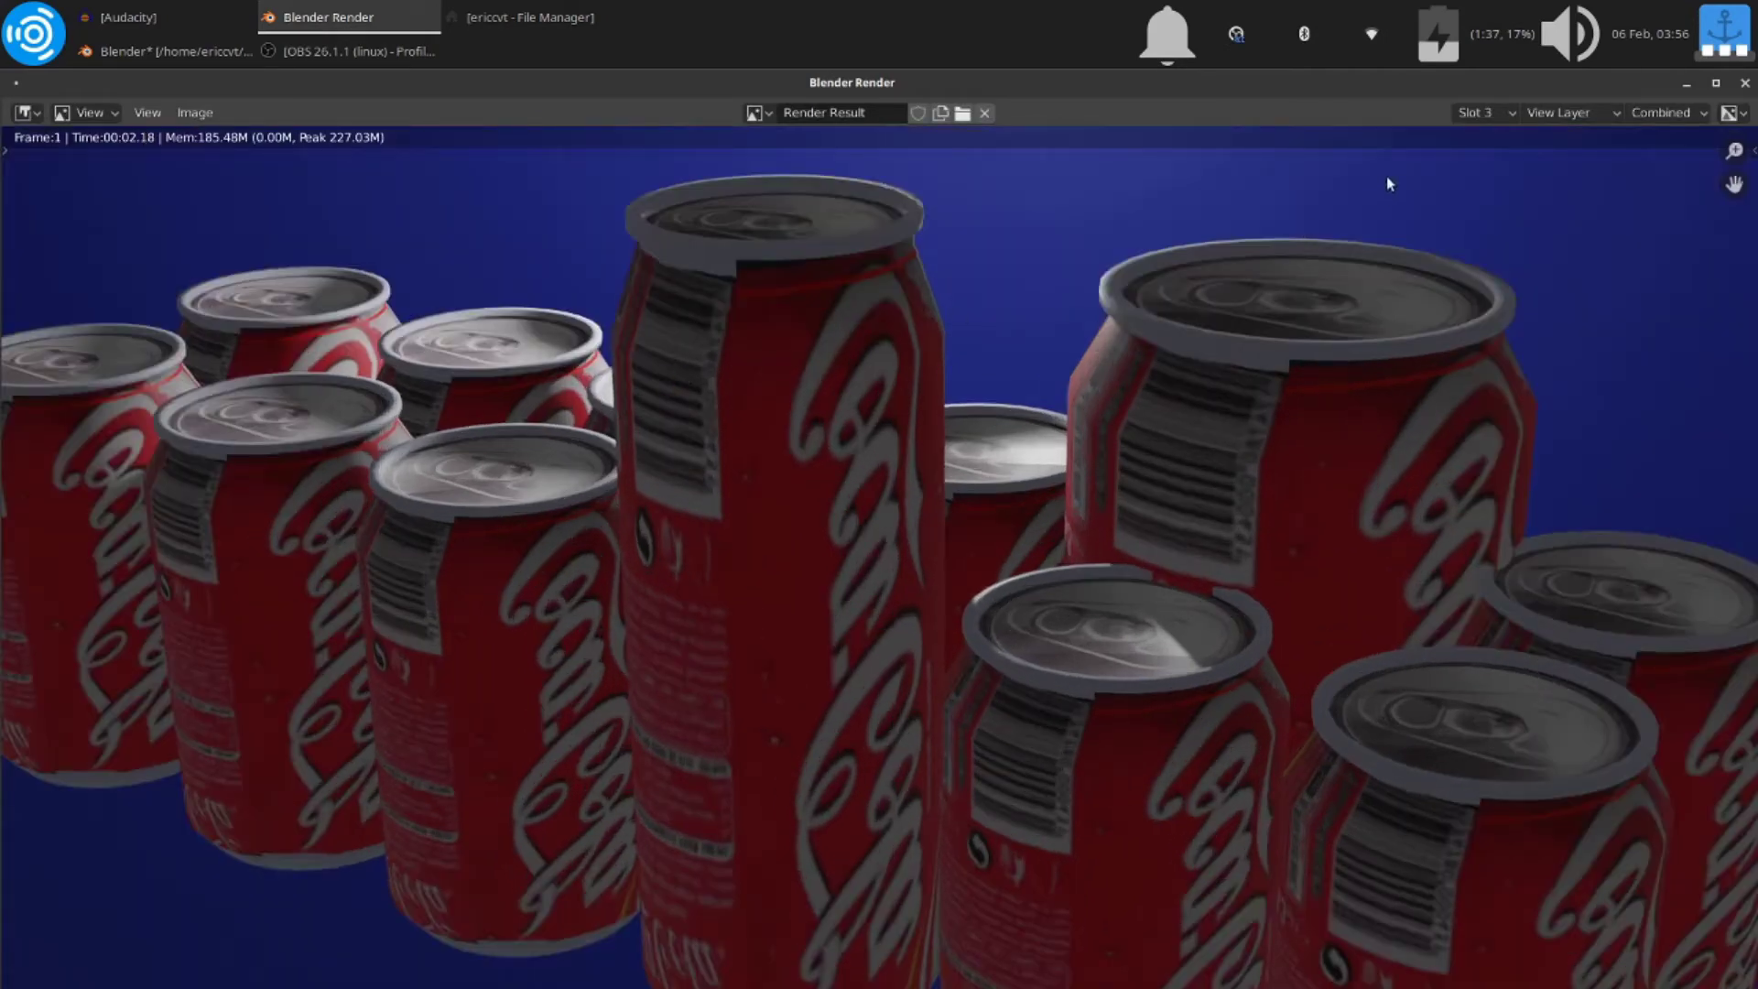
pyautogui.click(1491, 117)
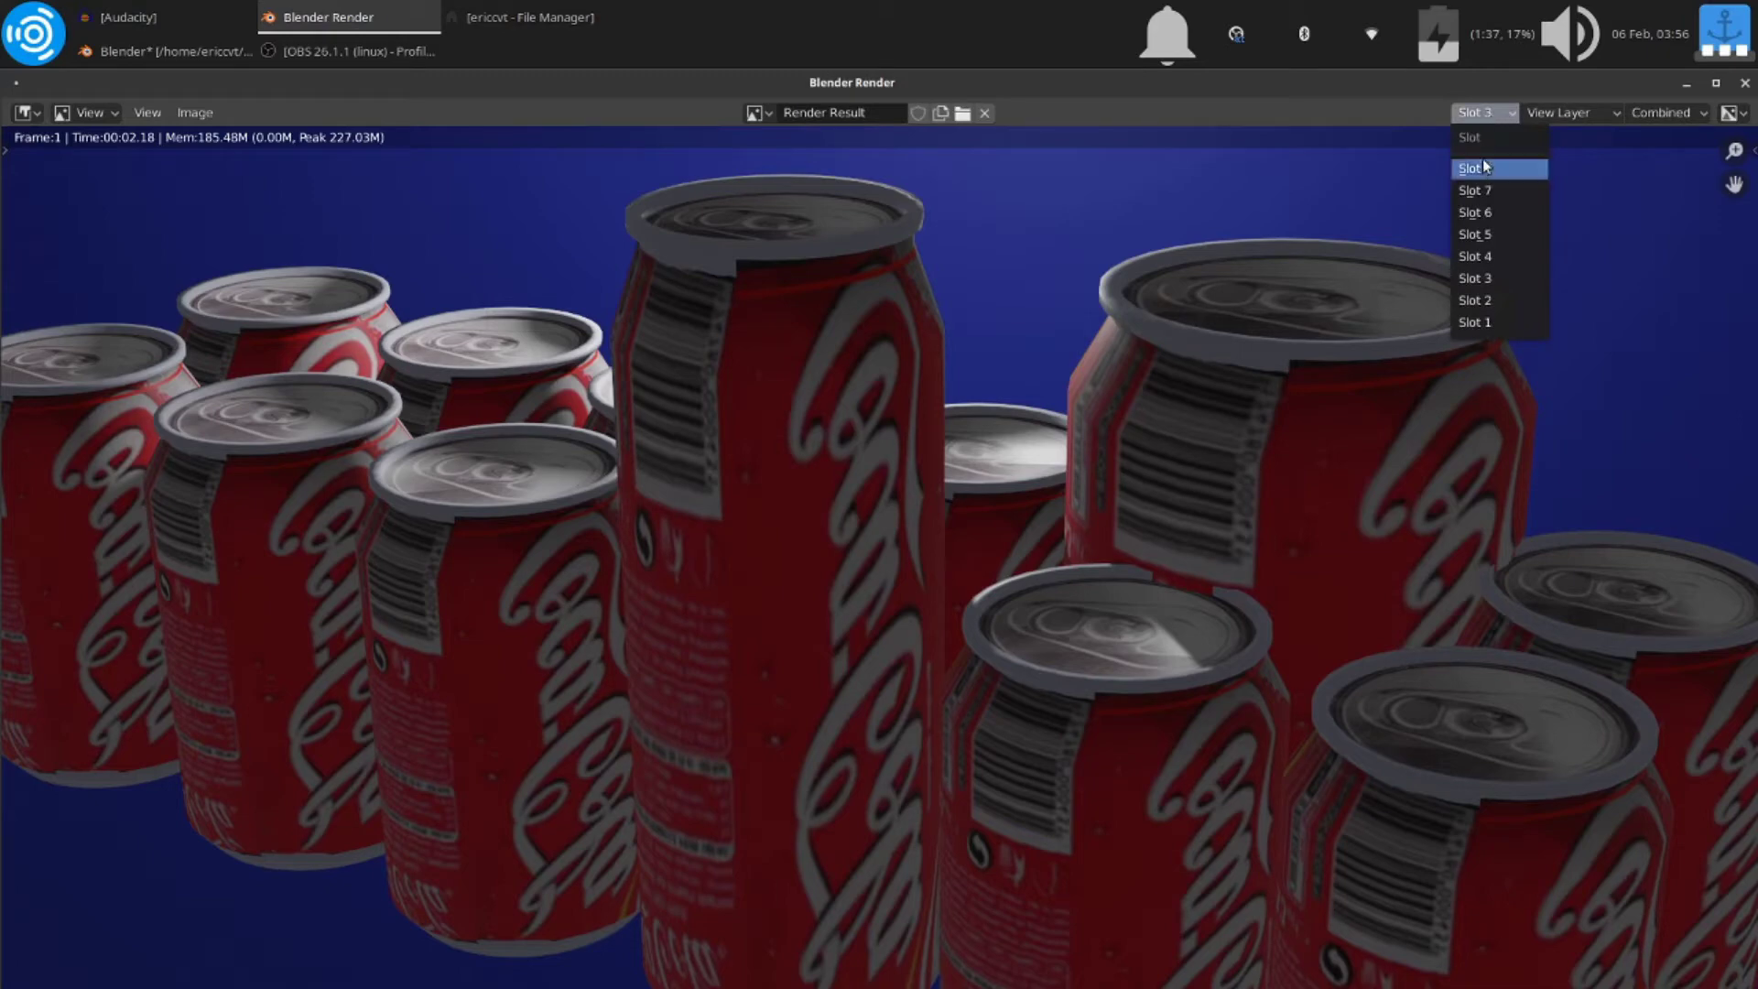
pyautogui.click(1480, 255)
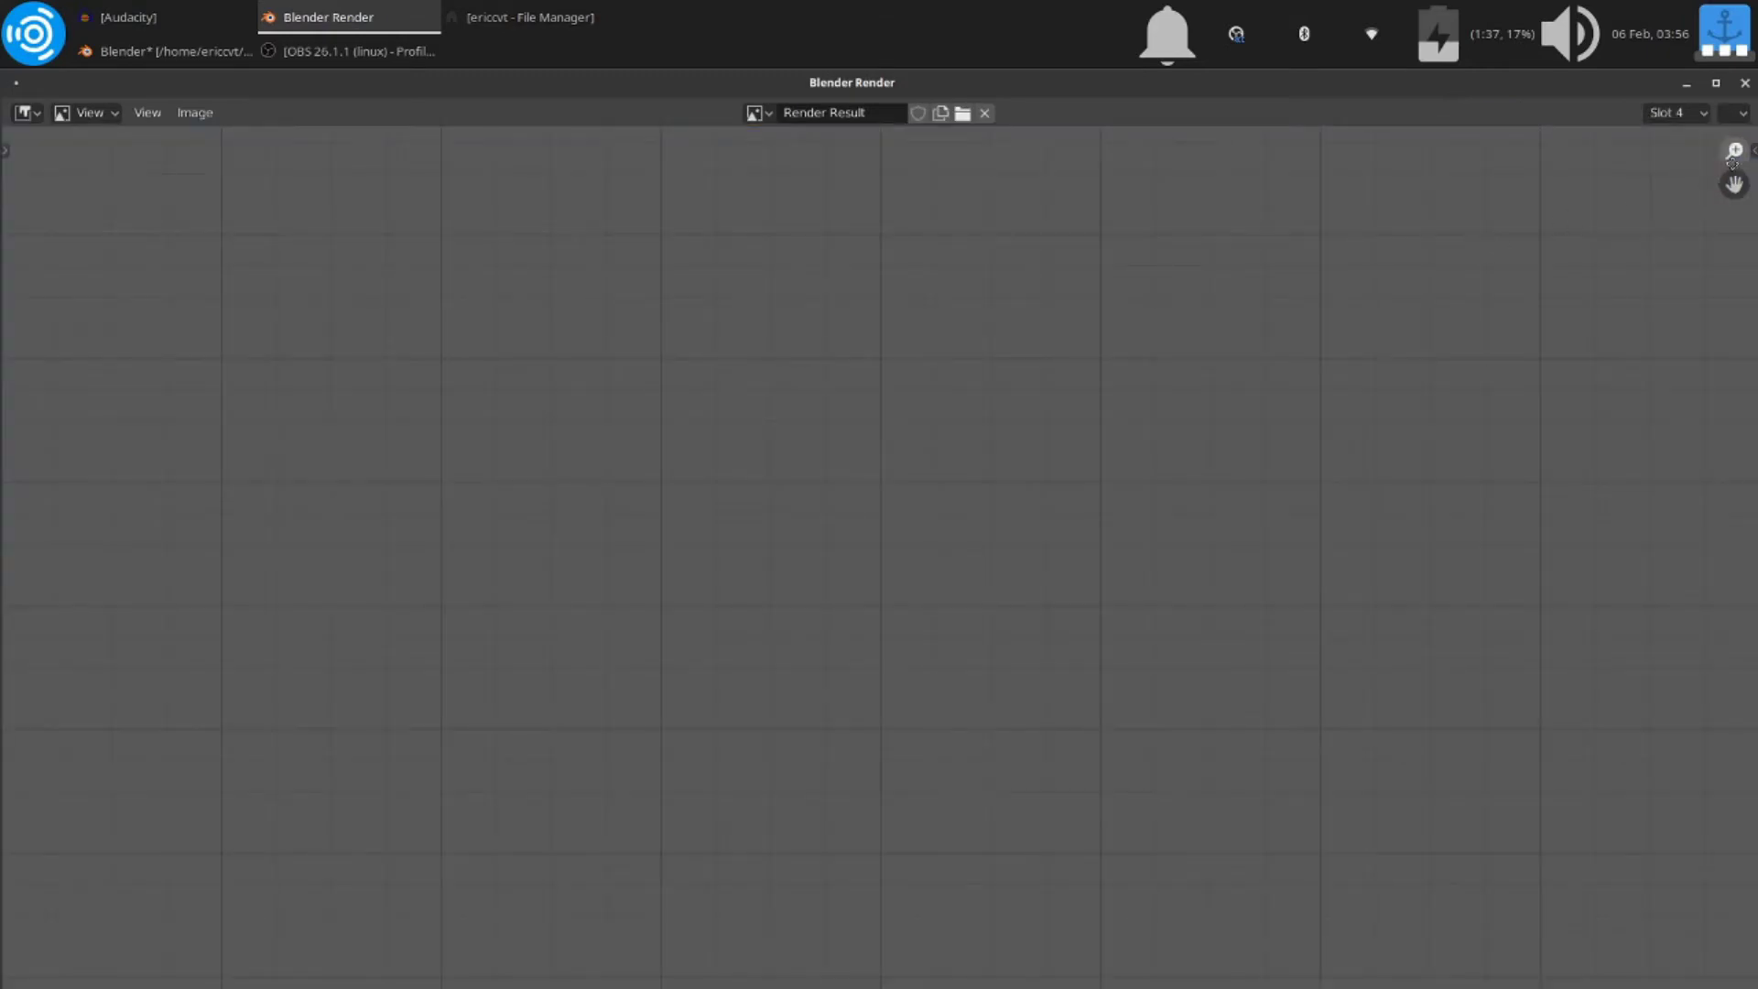
pyautogui.click(1746, 82)
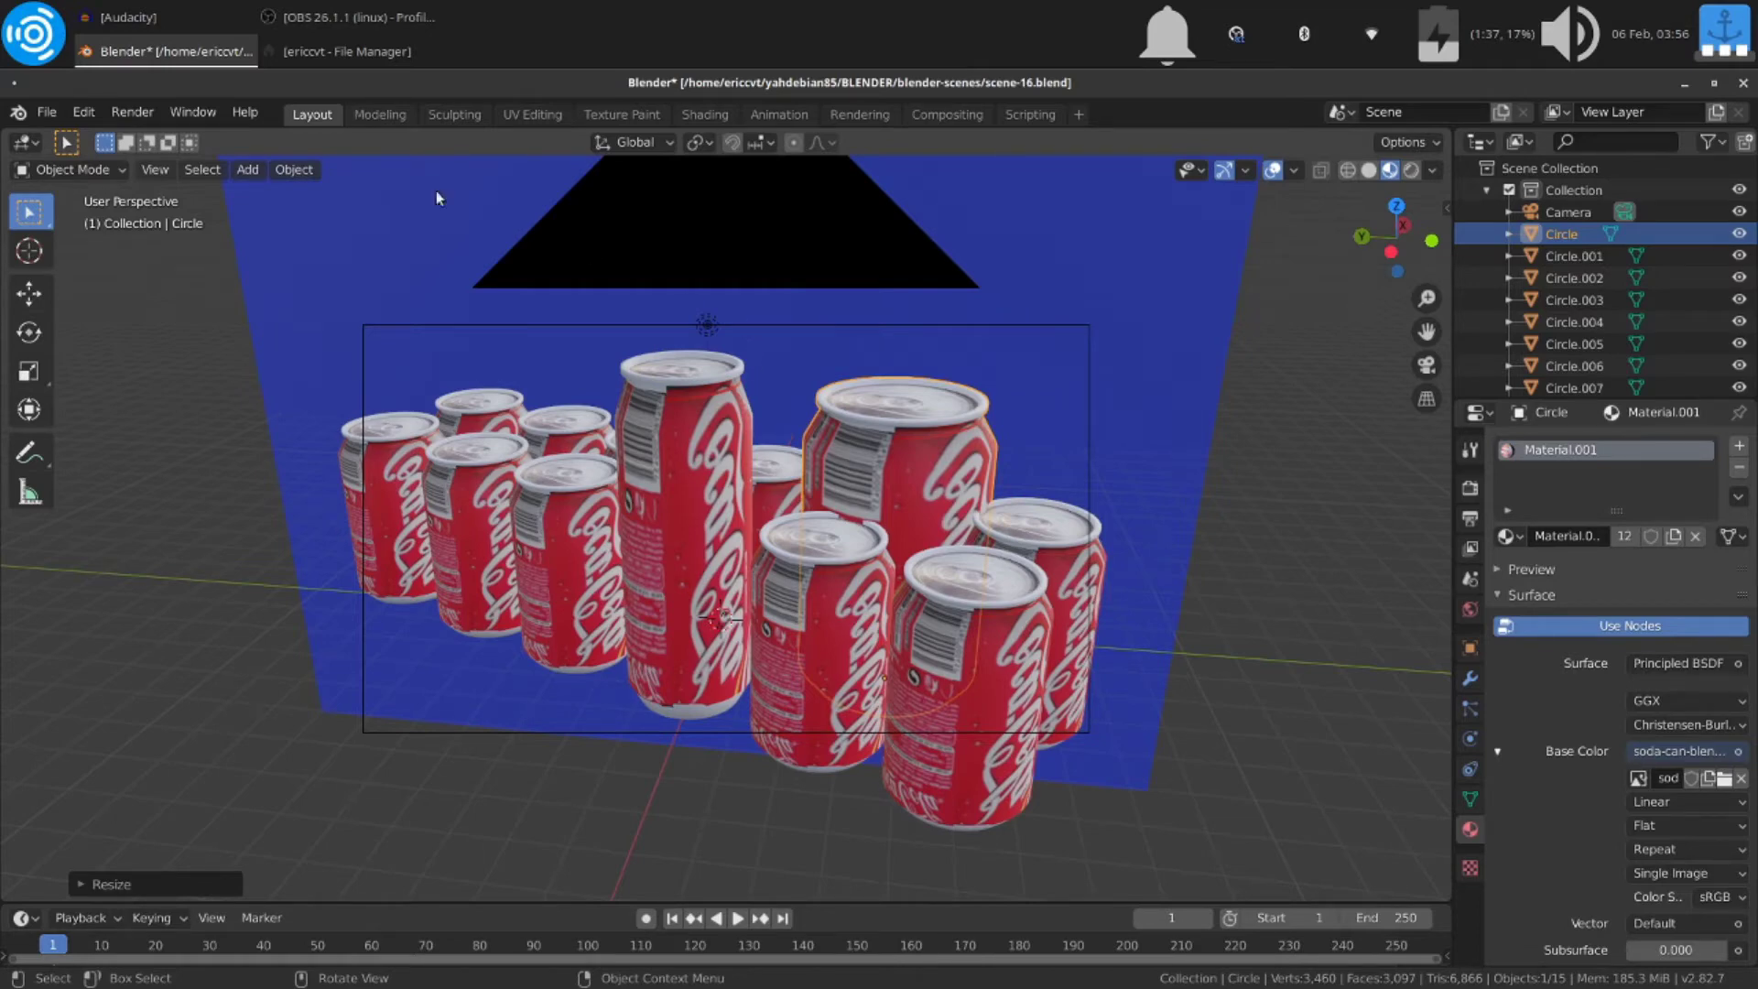
# Step: Undo three times from the Edit menu so both resized cans return to original size
pyautogui.click(81, 112)
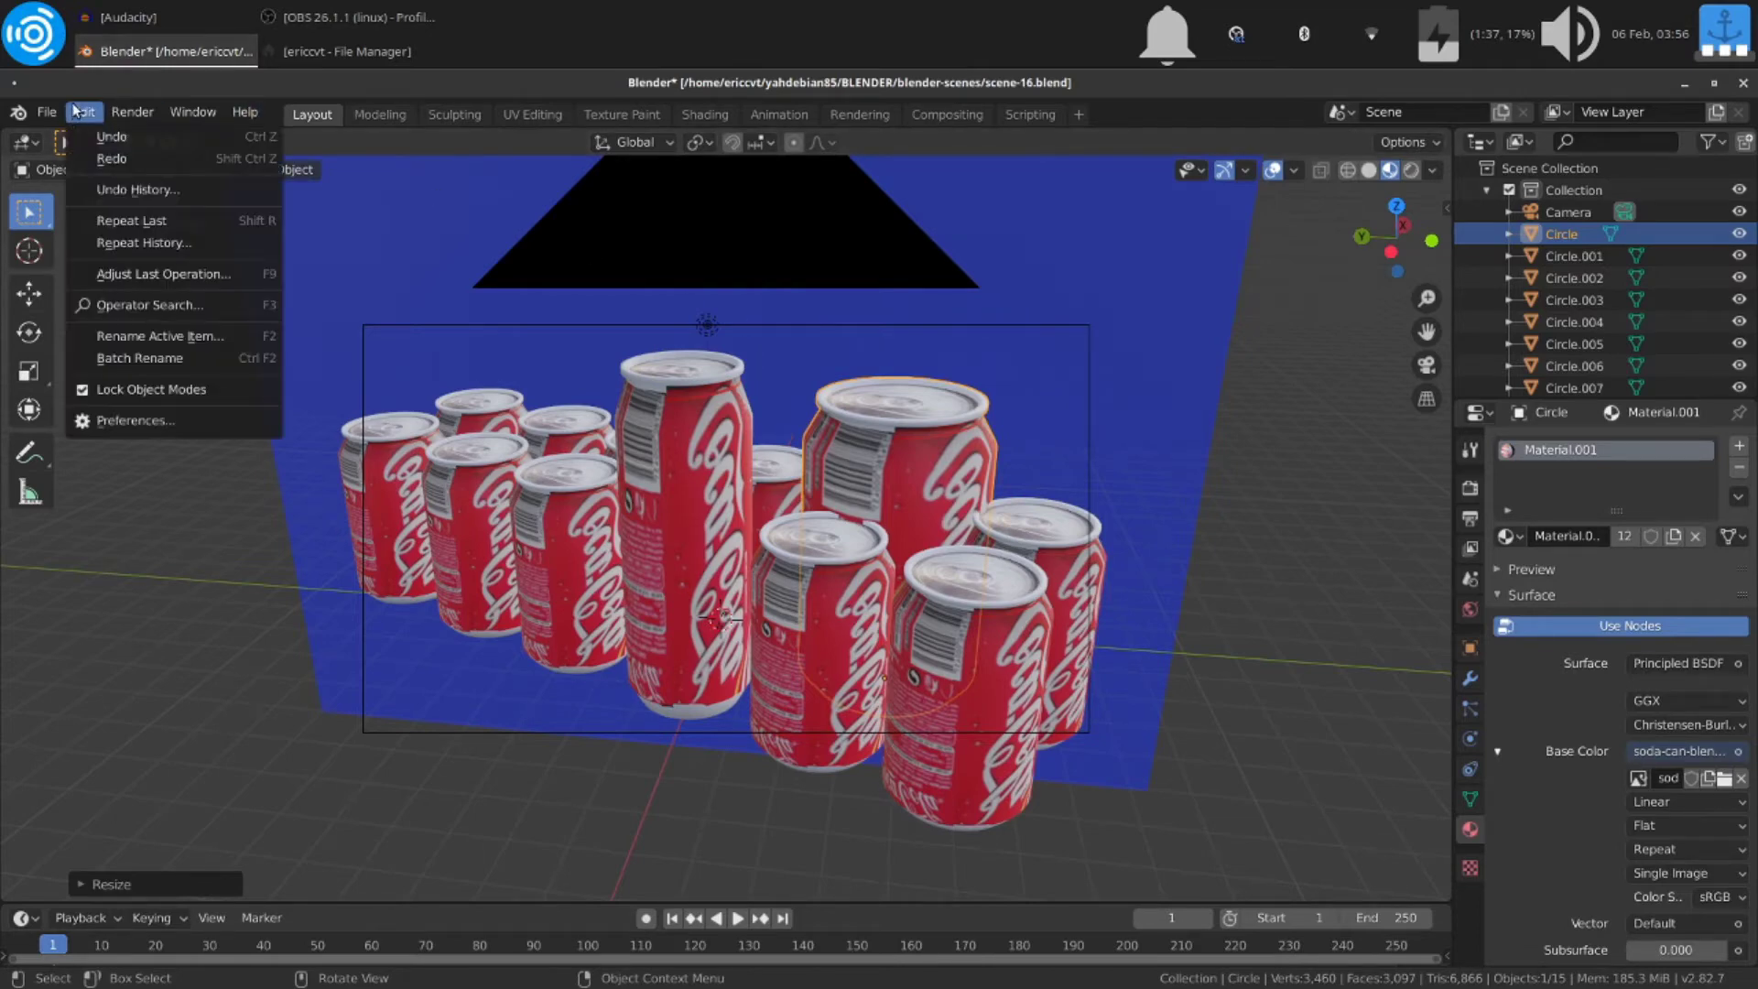
pyautogui.click(126, 139)
pyautogui.click(86, 111)
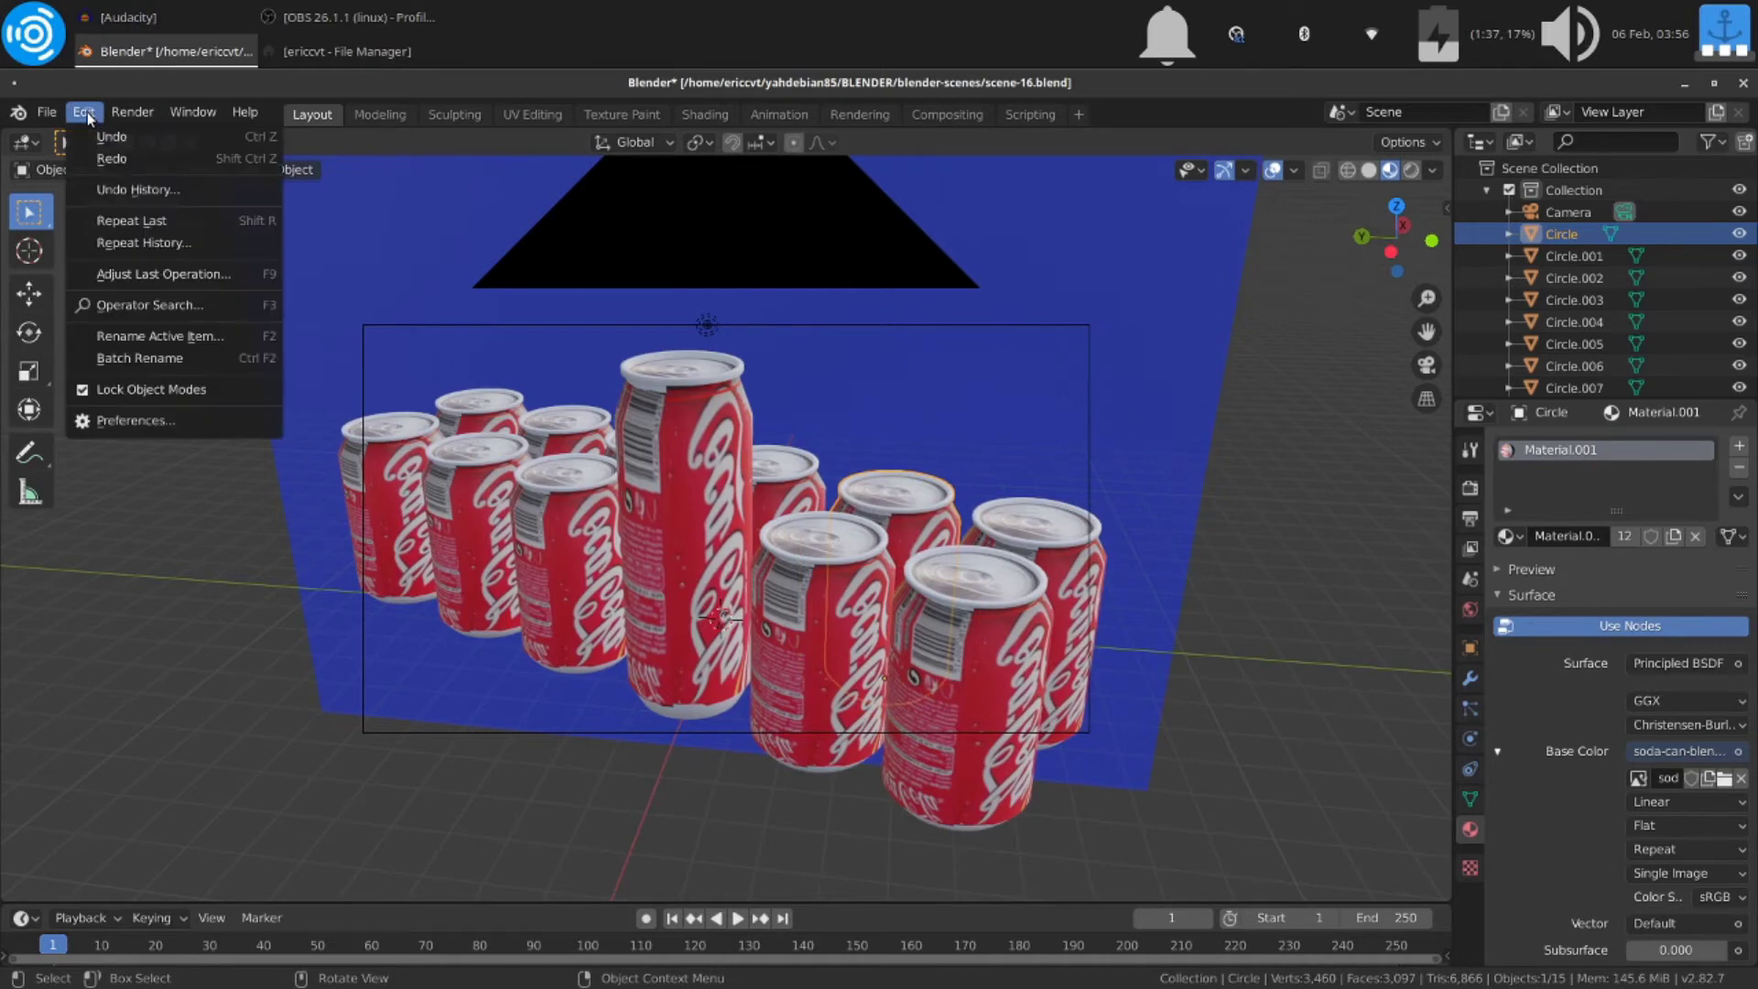
pyautogui.click(99, 140)
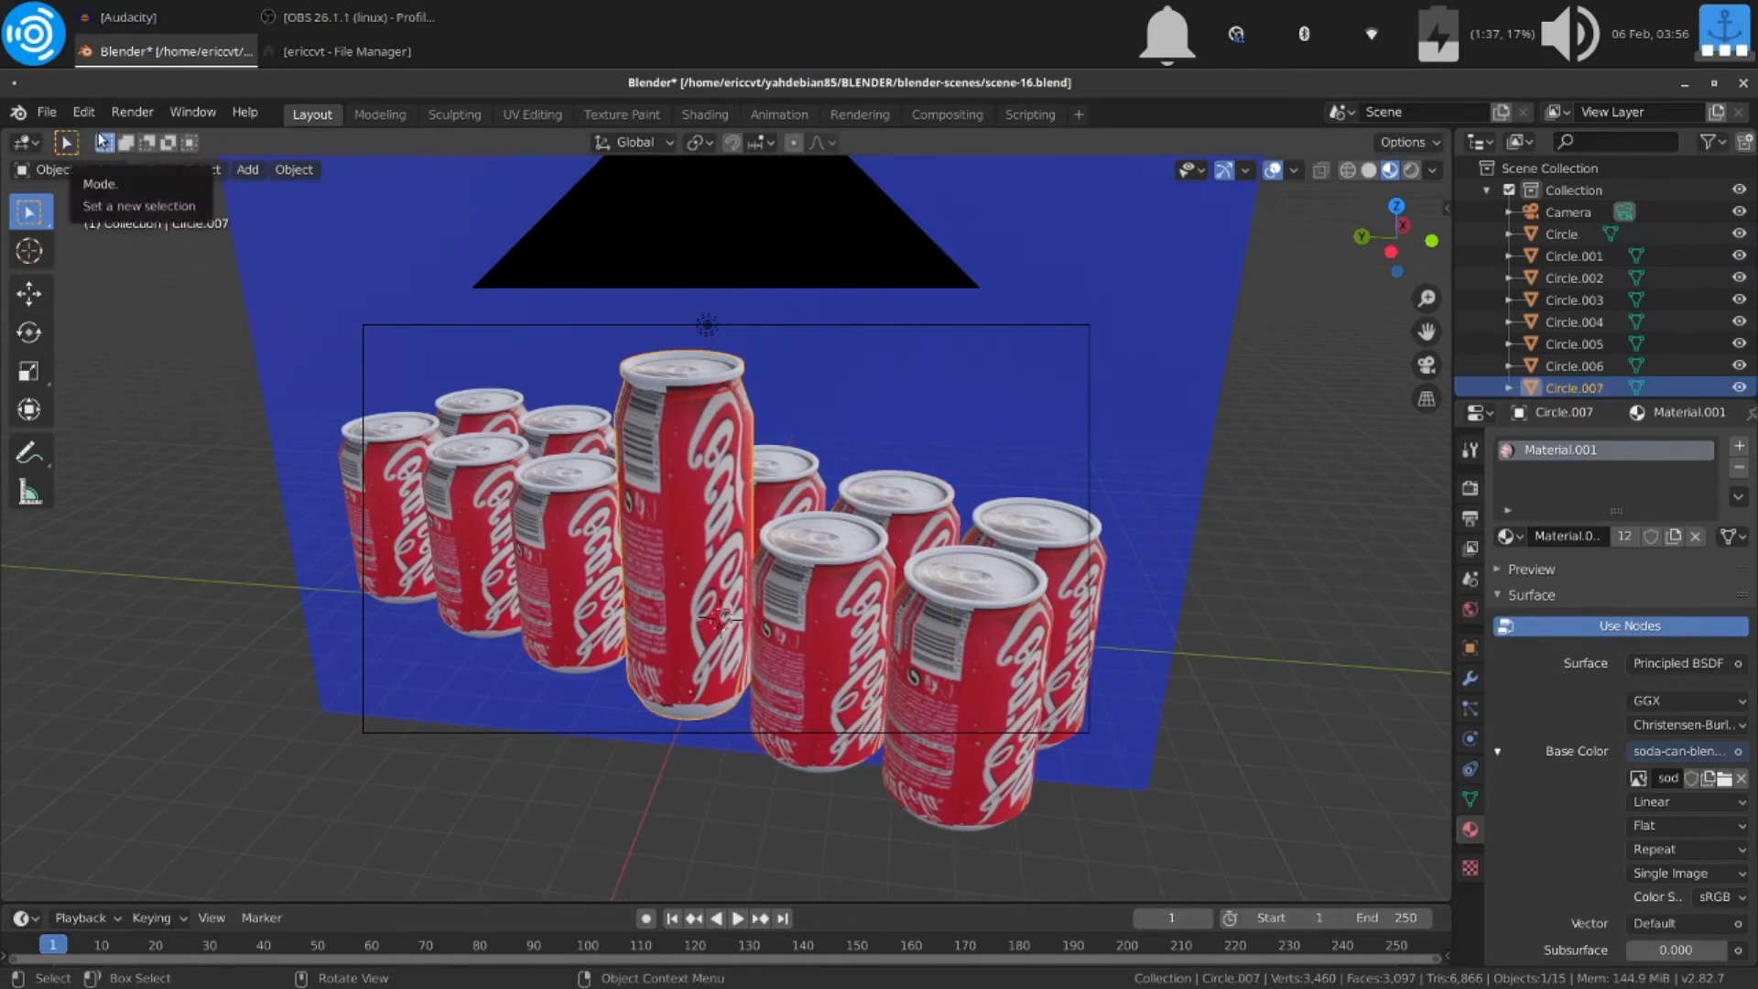
pyautogui.click(84, 112)
pyautogui.click(105, 138)
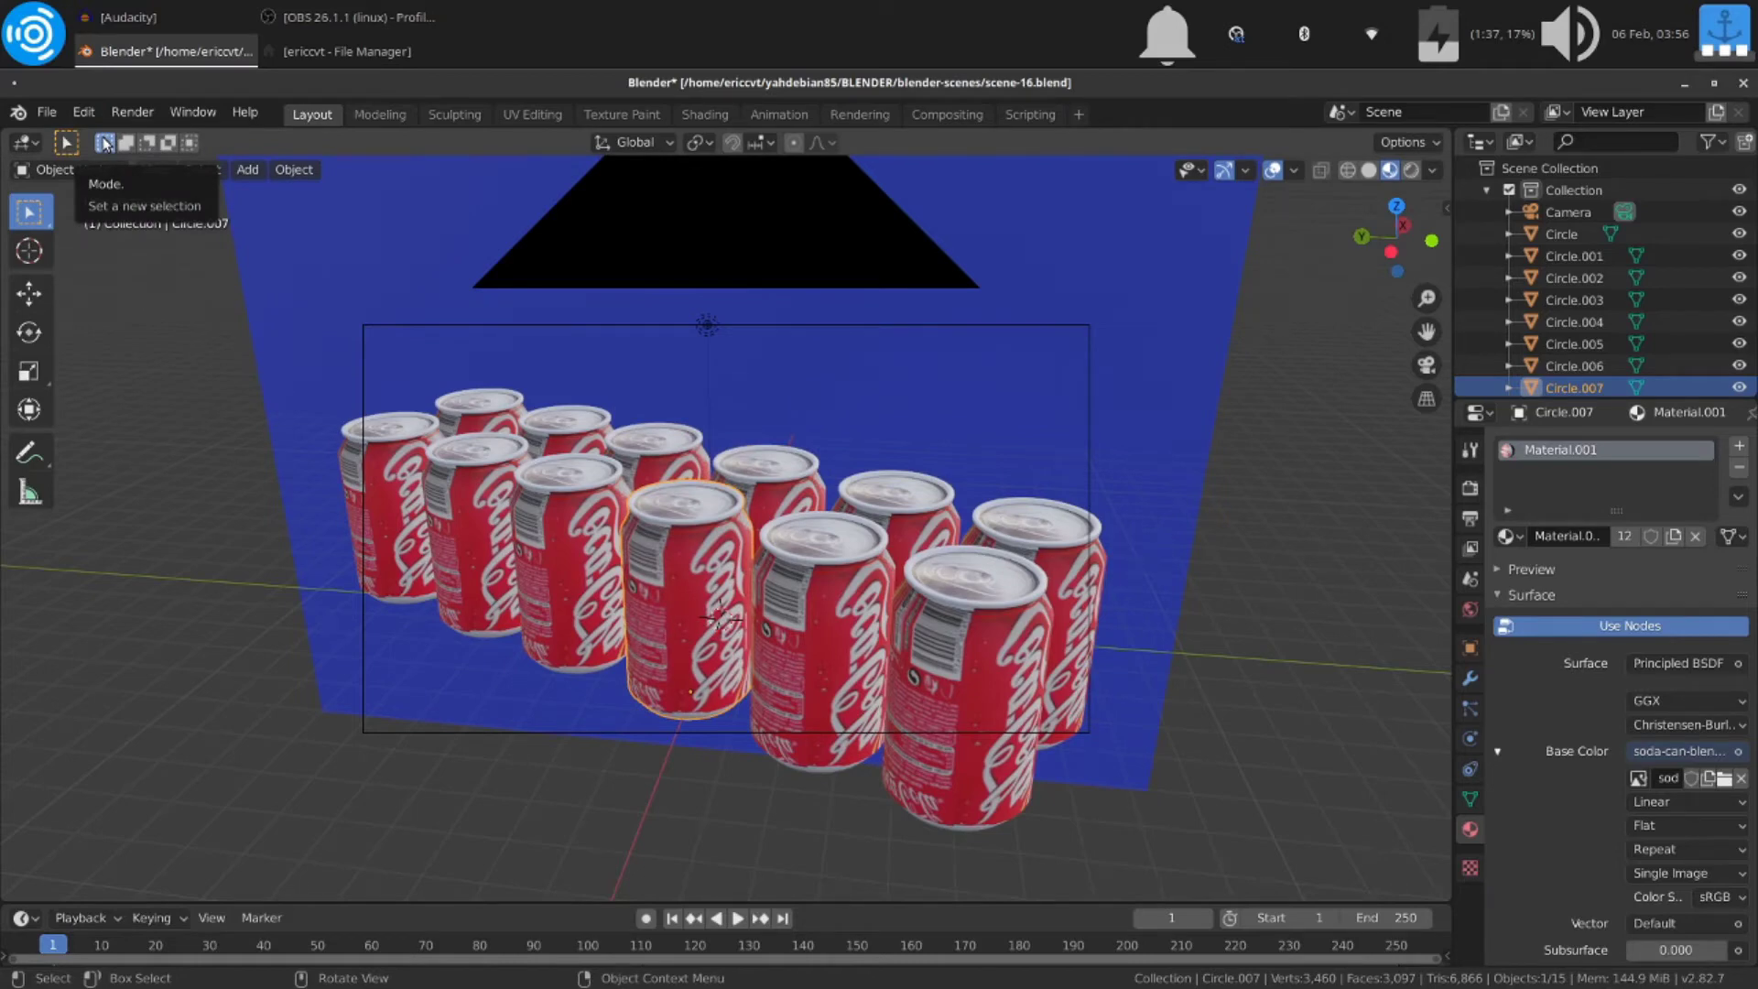
# Step: Turn the backdrop plane from blue to yellow and render the uniform cans
pyautogui.click(1036, 262)
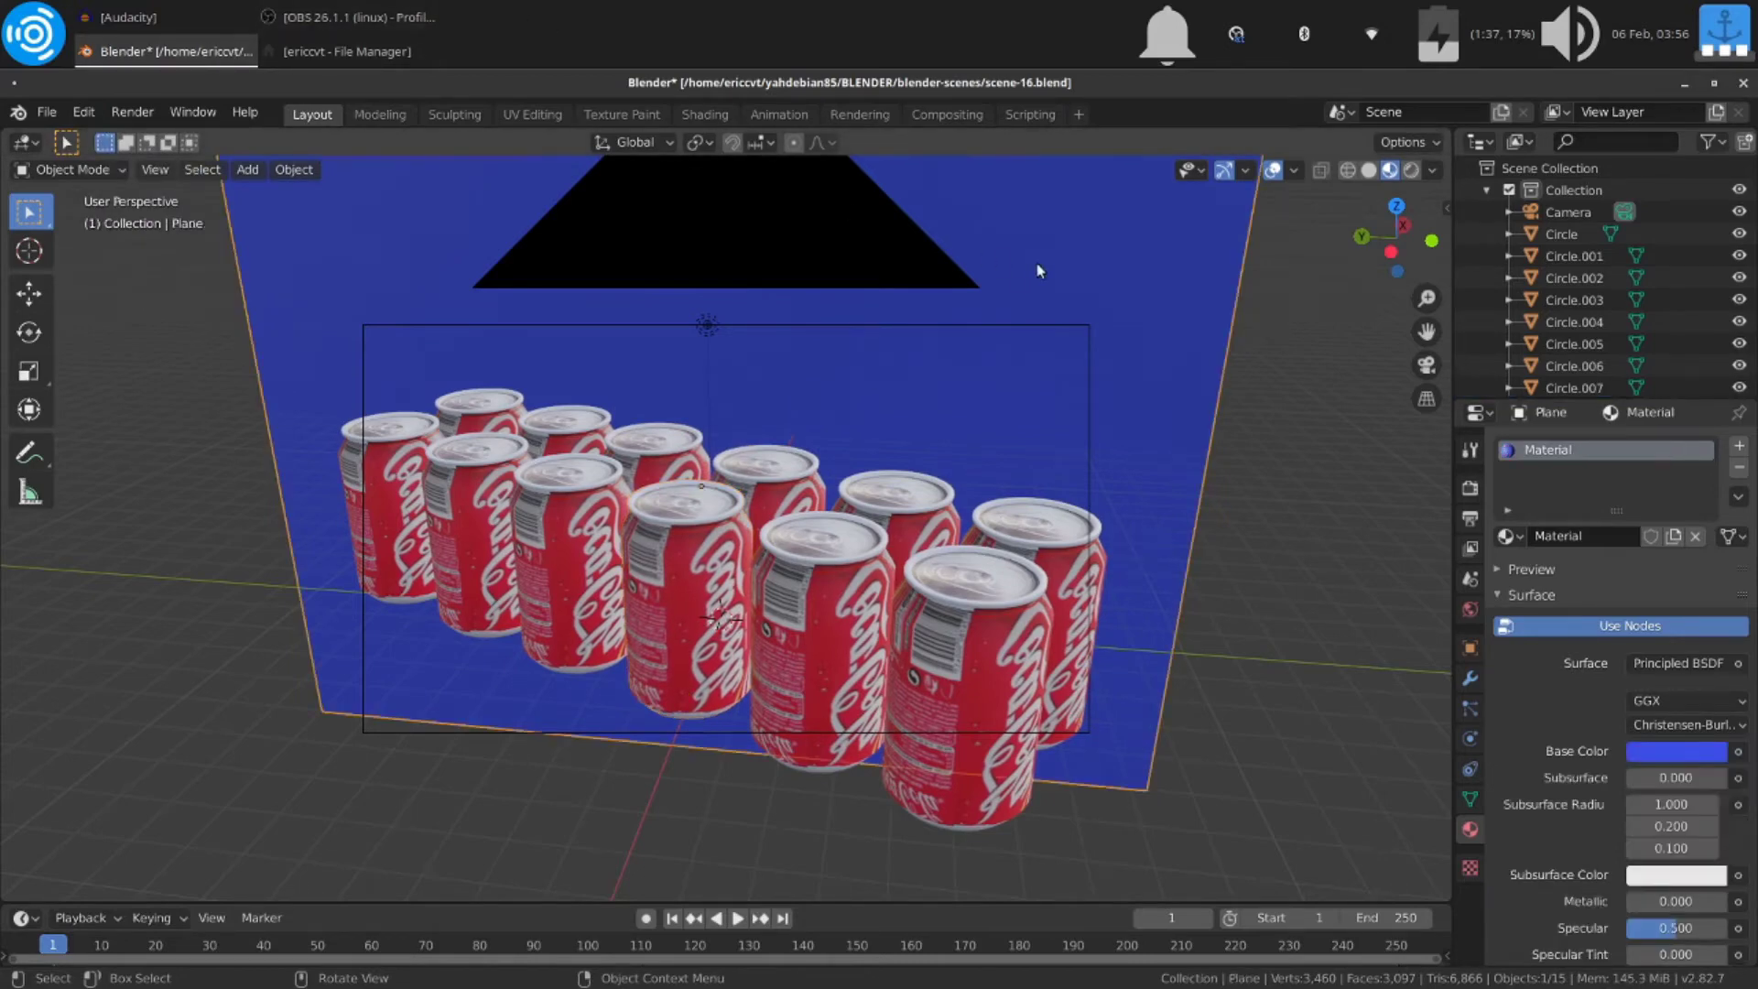
pyautogui.click(1705, 751)
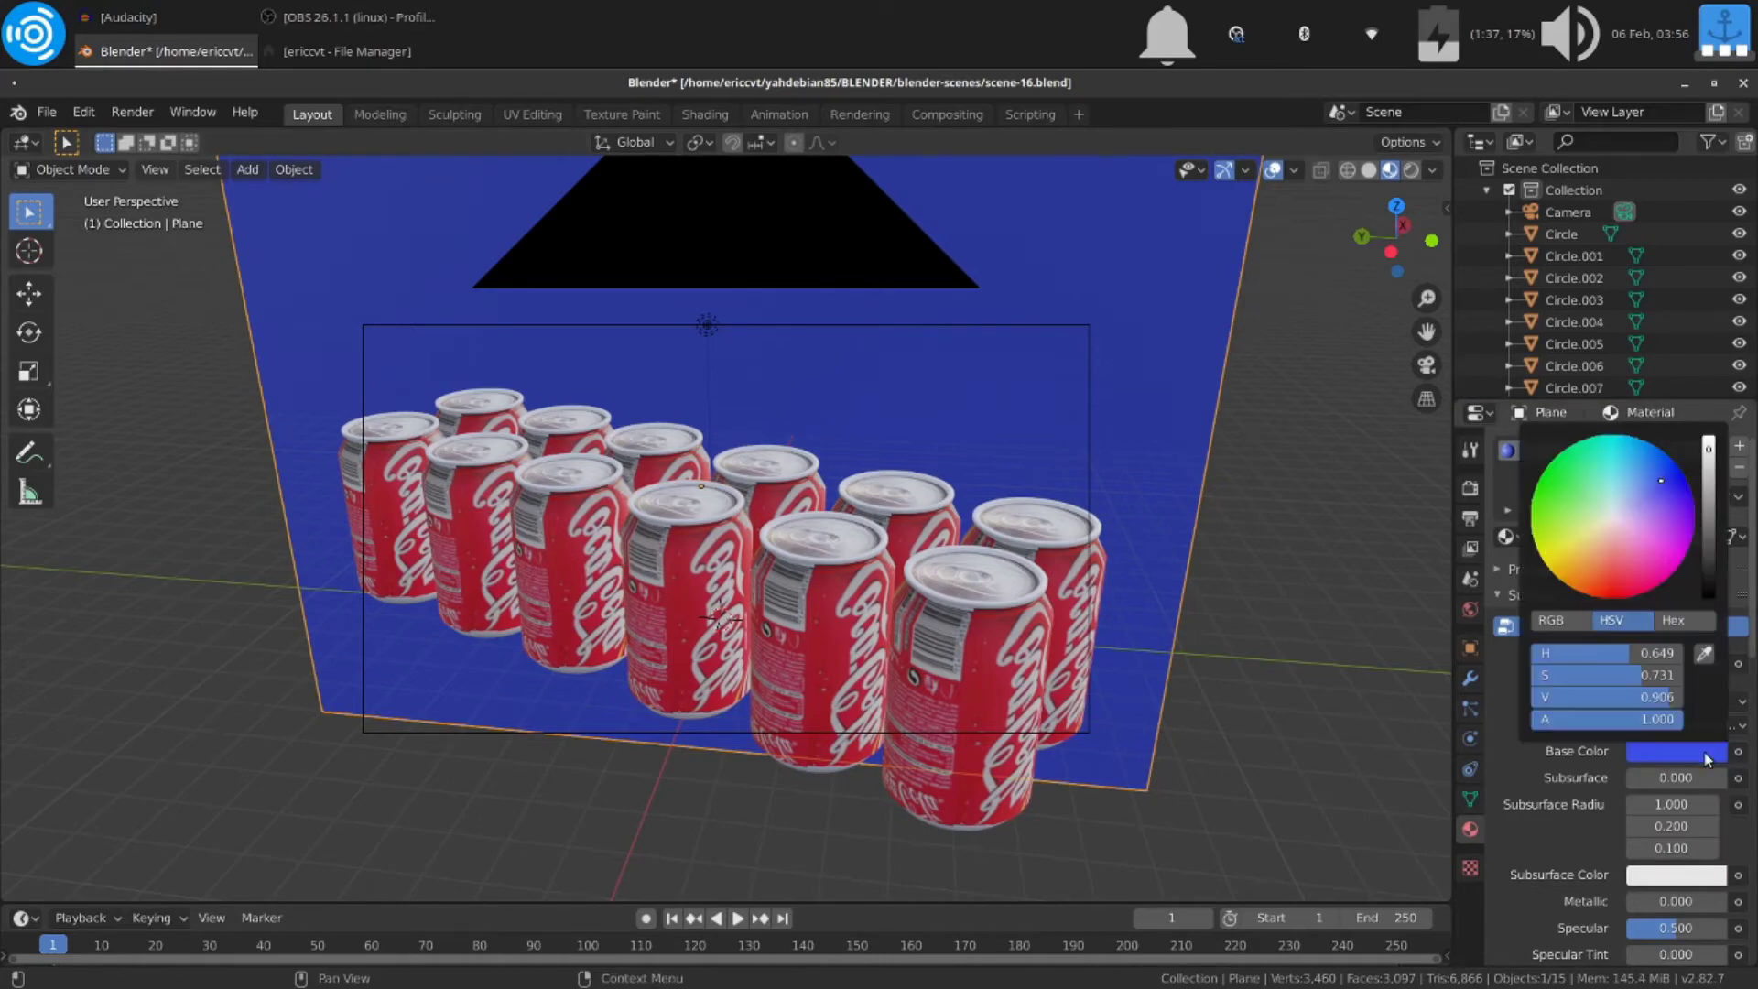
pyautogui.click(1562, 565)
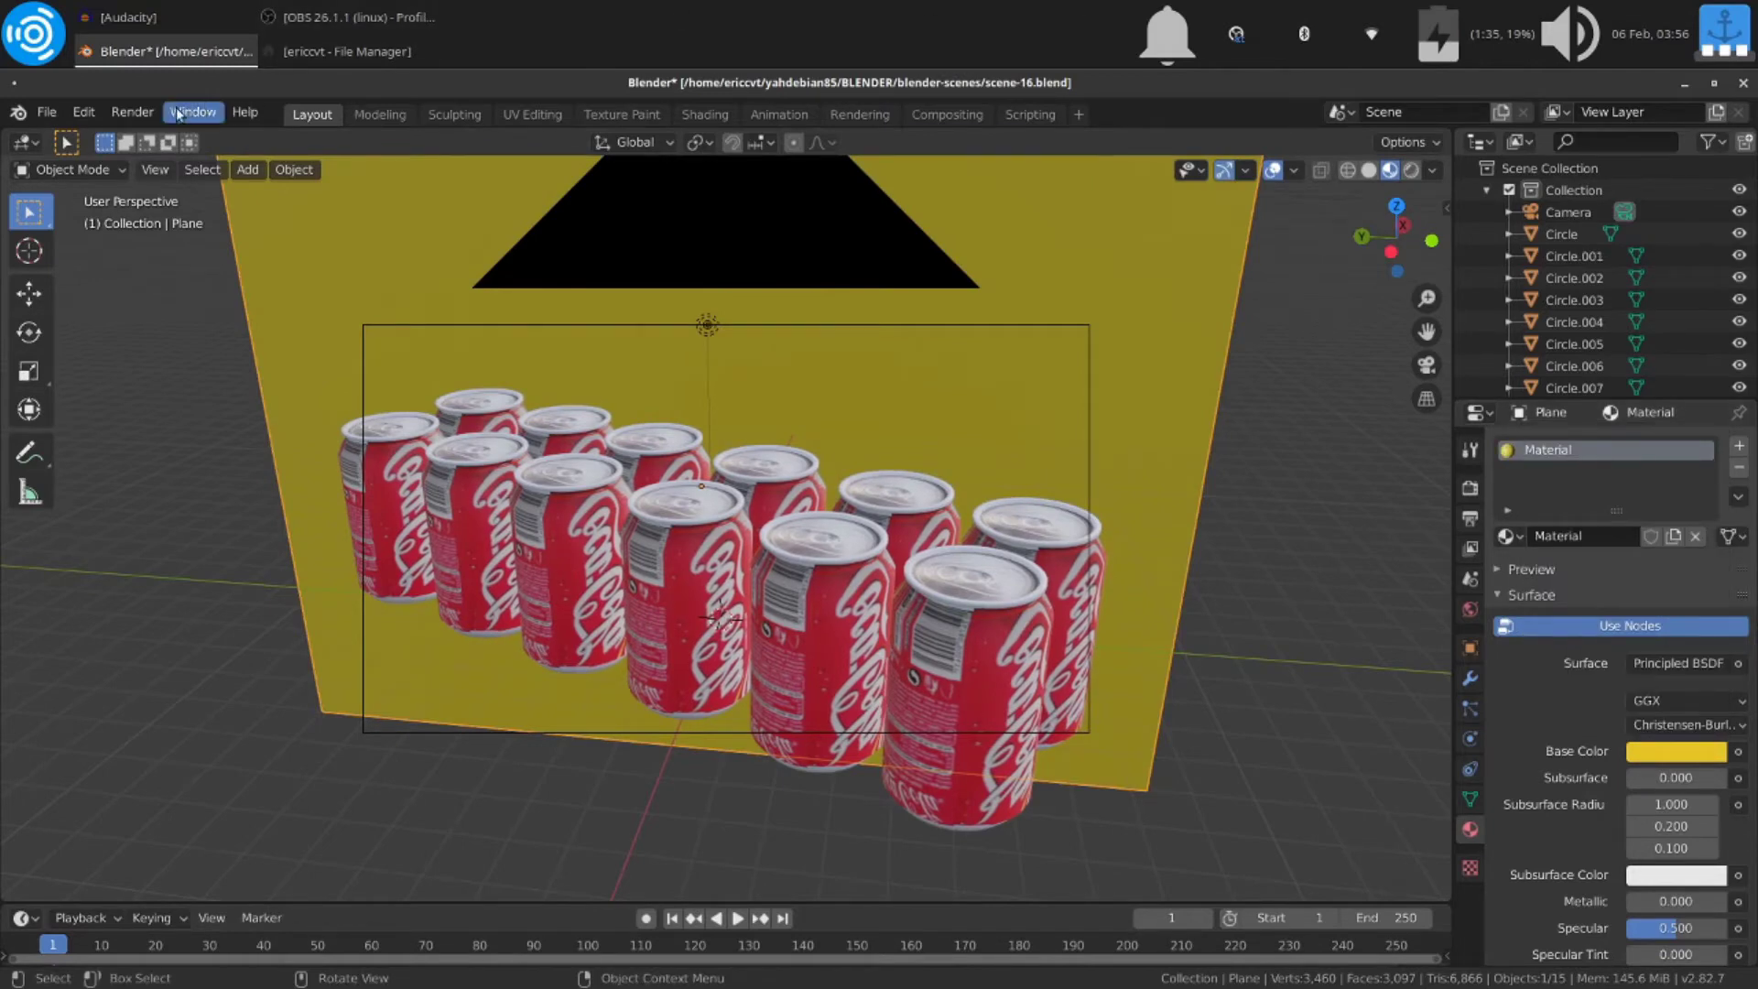
pyautogui.click(133, 112)
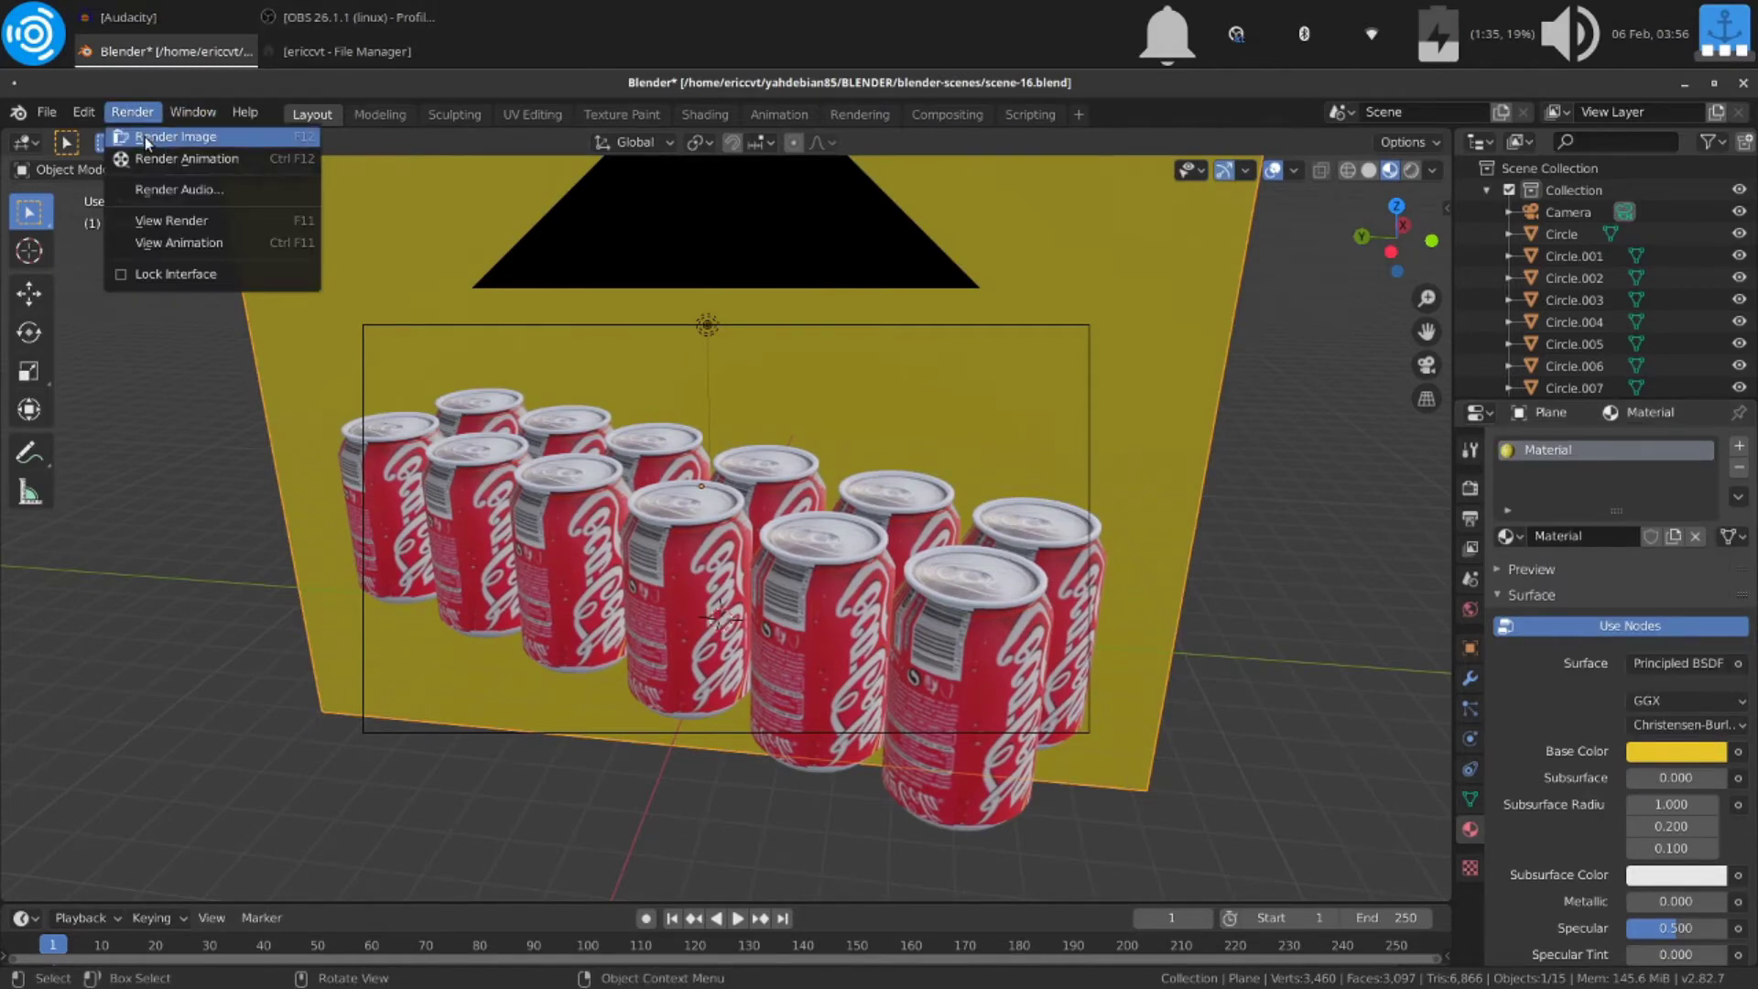
pyautogui.click(145, 136)
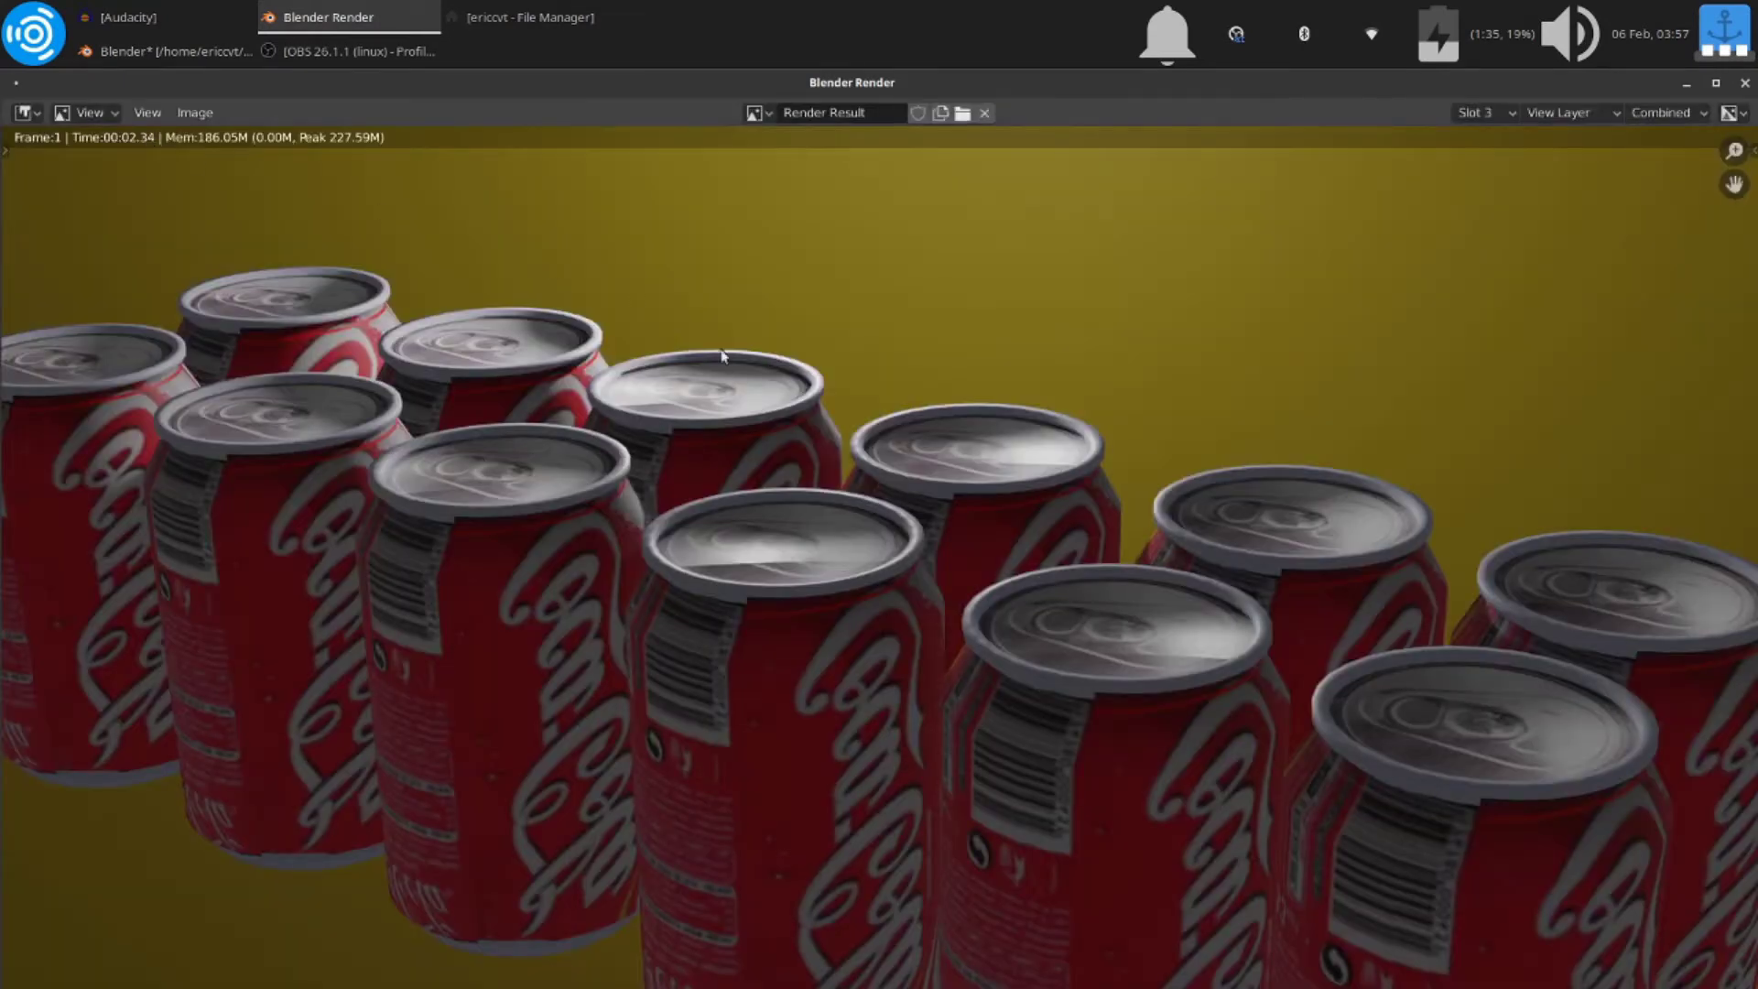
# Step: Make empty render Slot 4 the target for the next render and close the render window
pyautogui.scroll(-2, 804, 445)
pyautogui.scroll(1, 804, 445)
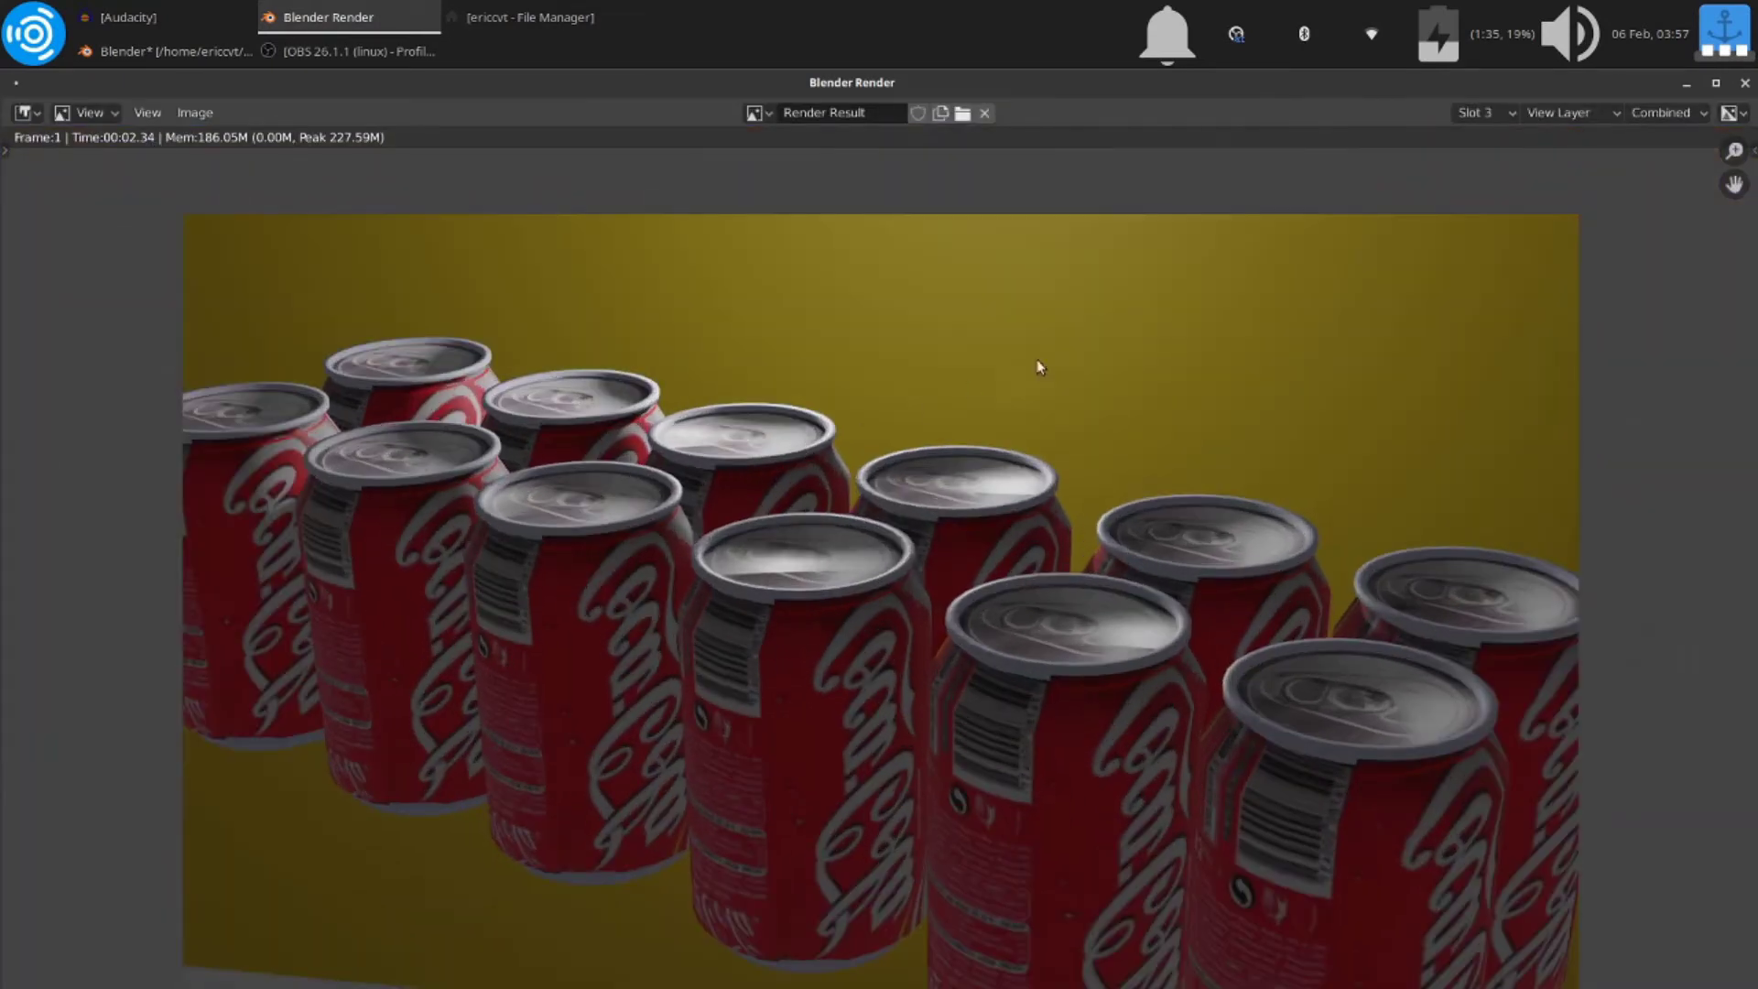
pyautogui.click(1502, 113)
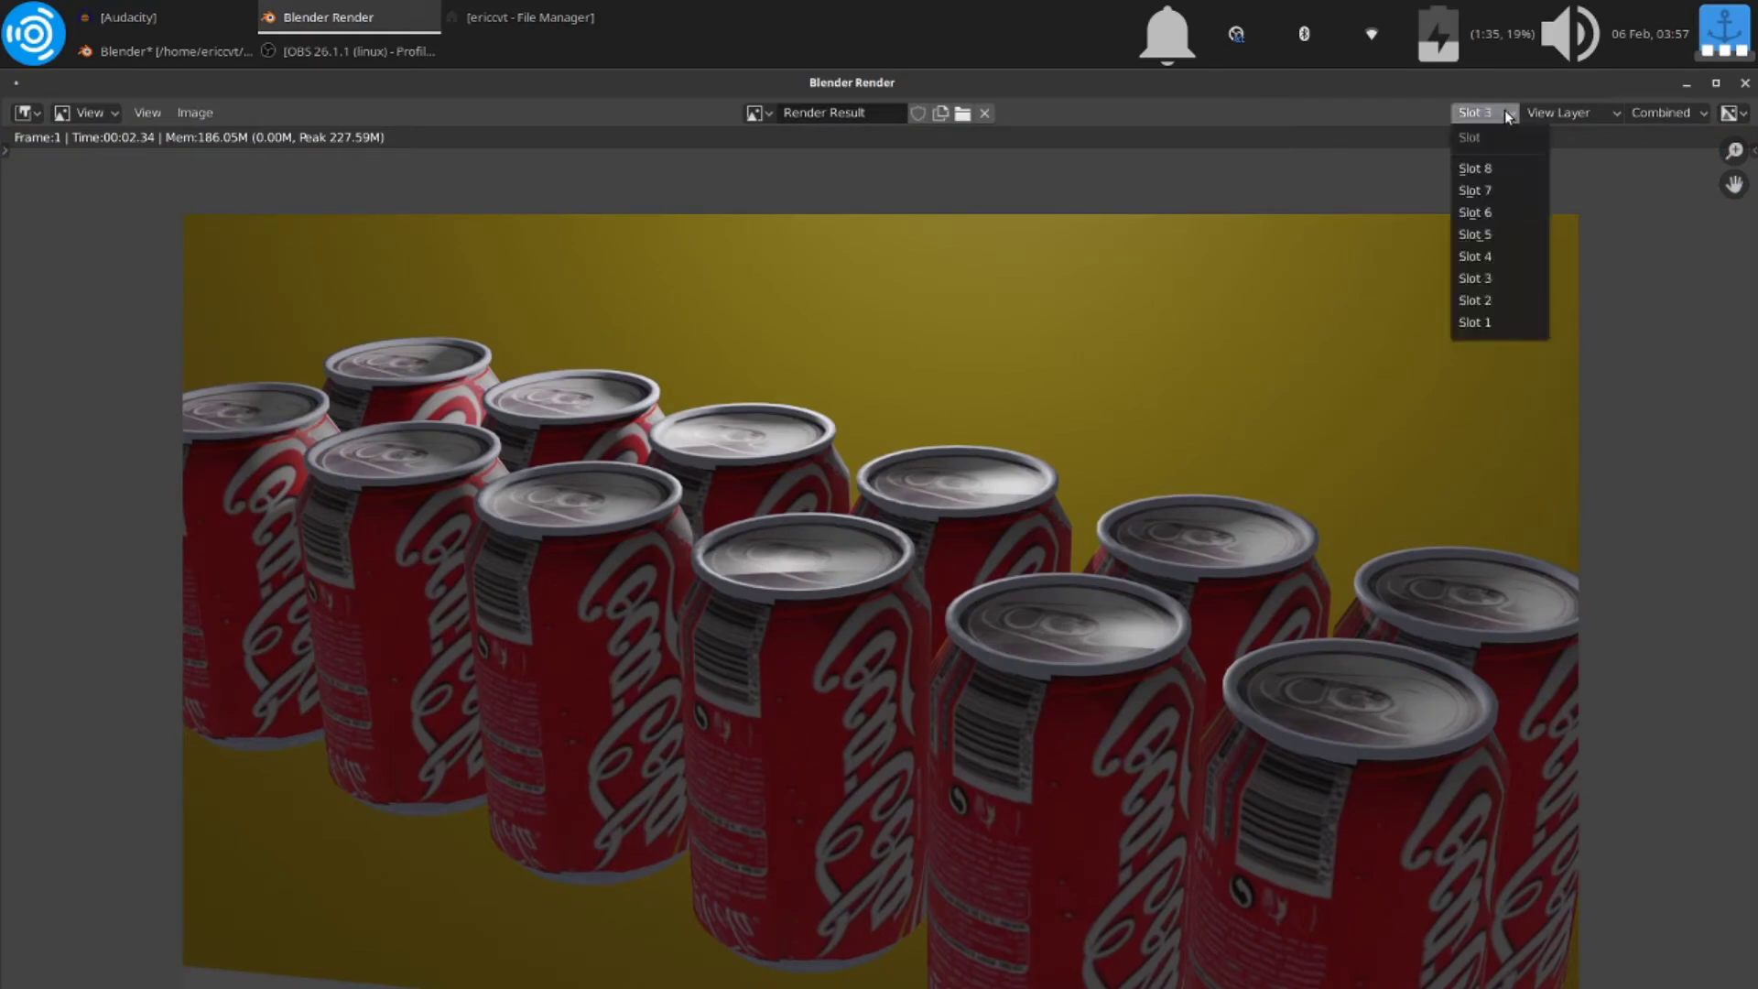
pyautogui.click(1491, 256)
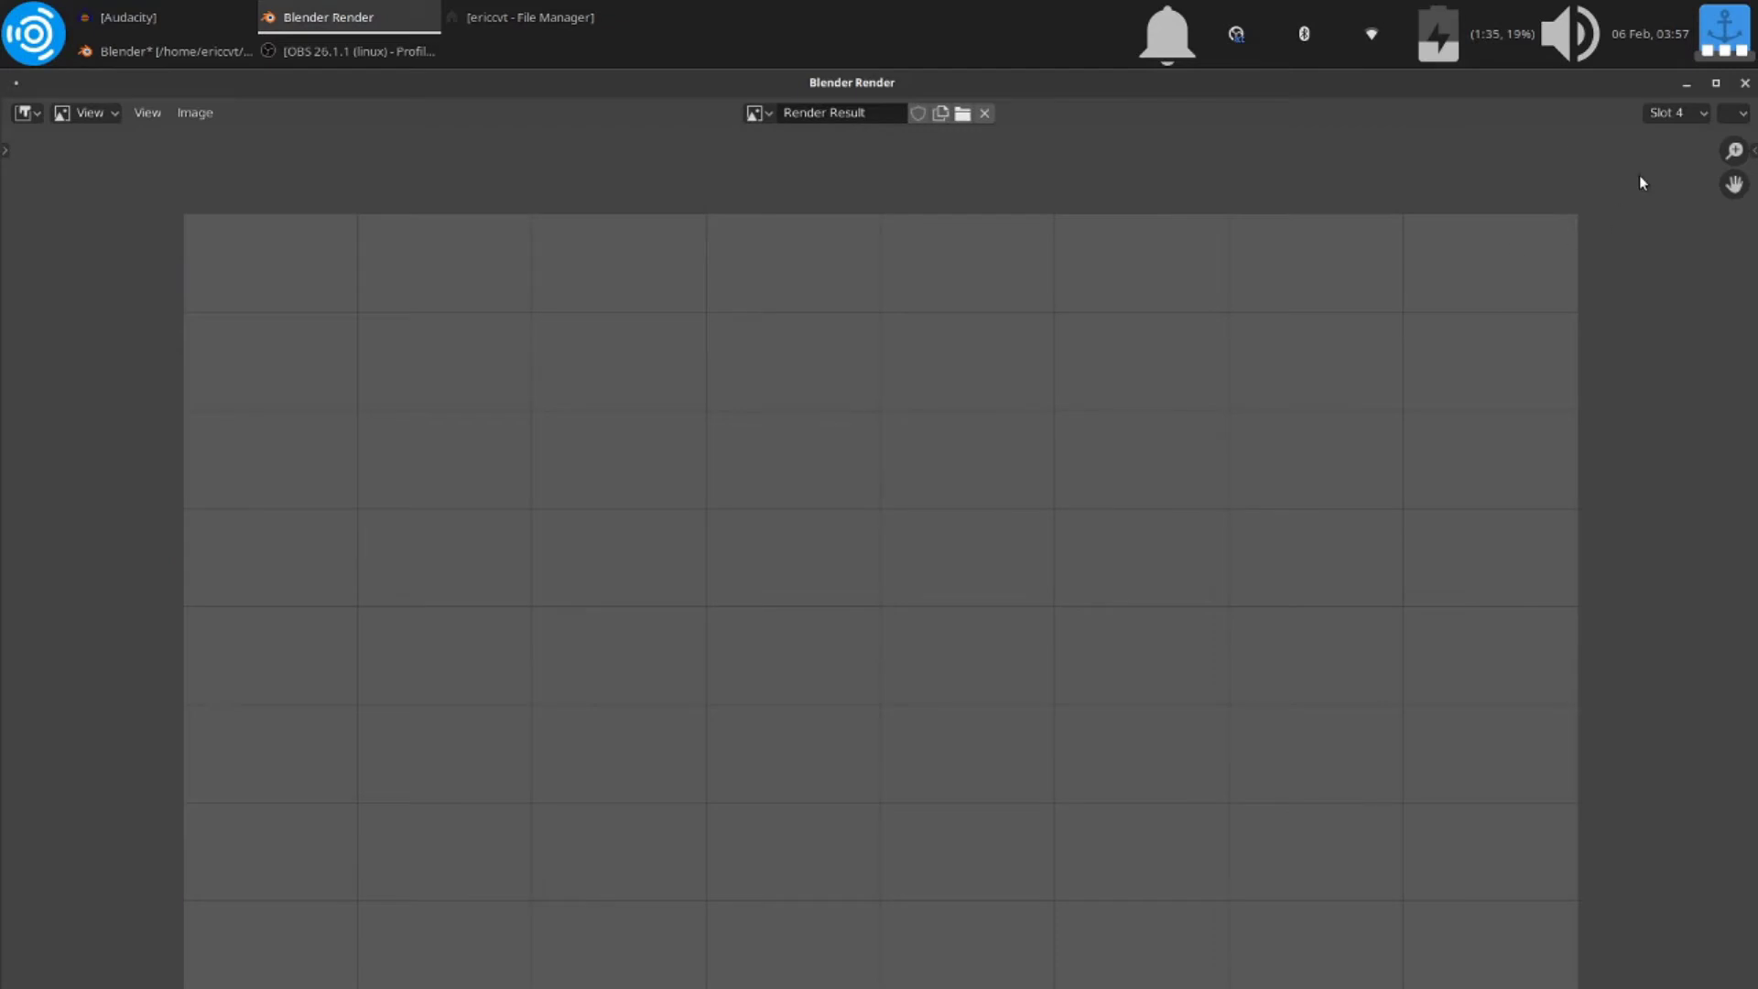
pyautogui.click(1751, 83)
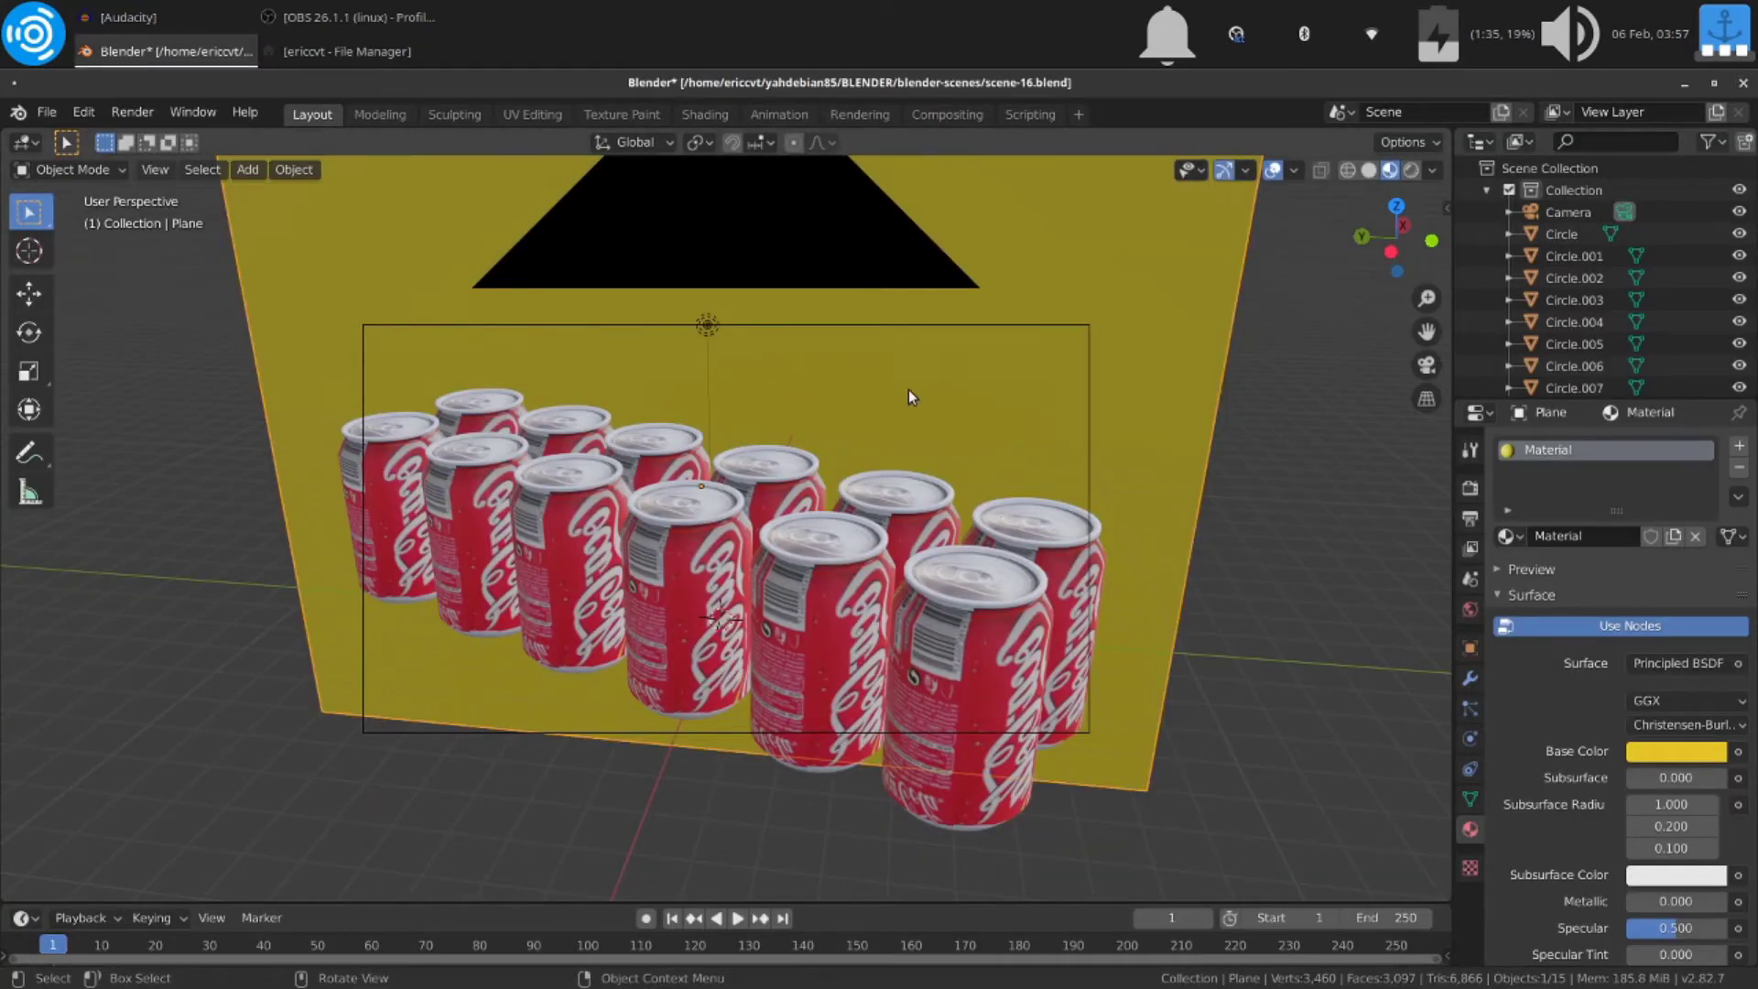
# Step: Raise cans Circle.001 and Circle.004 straight up along the Z axis
pyautogui.click(765, 457)
pyautogui.press('g')
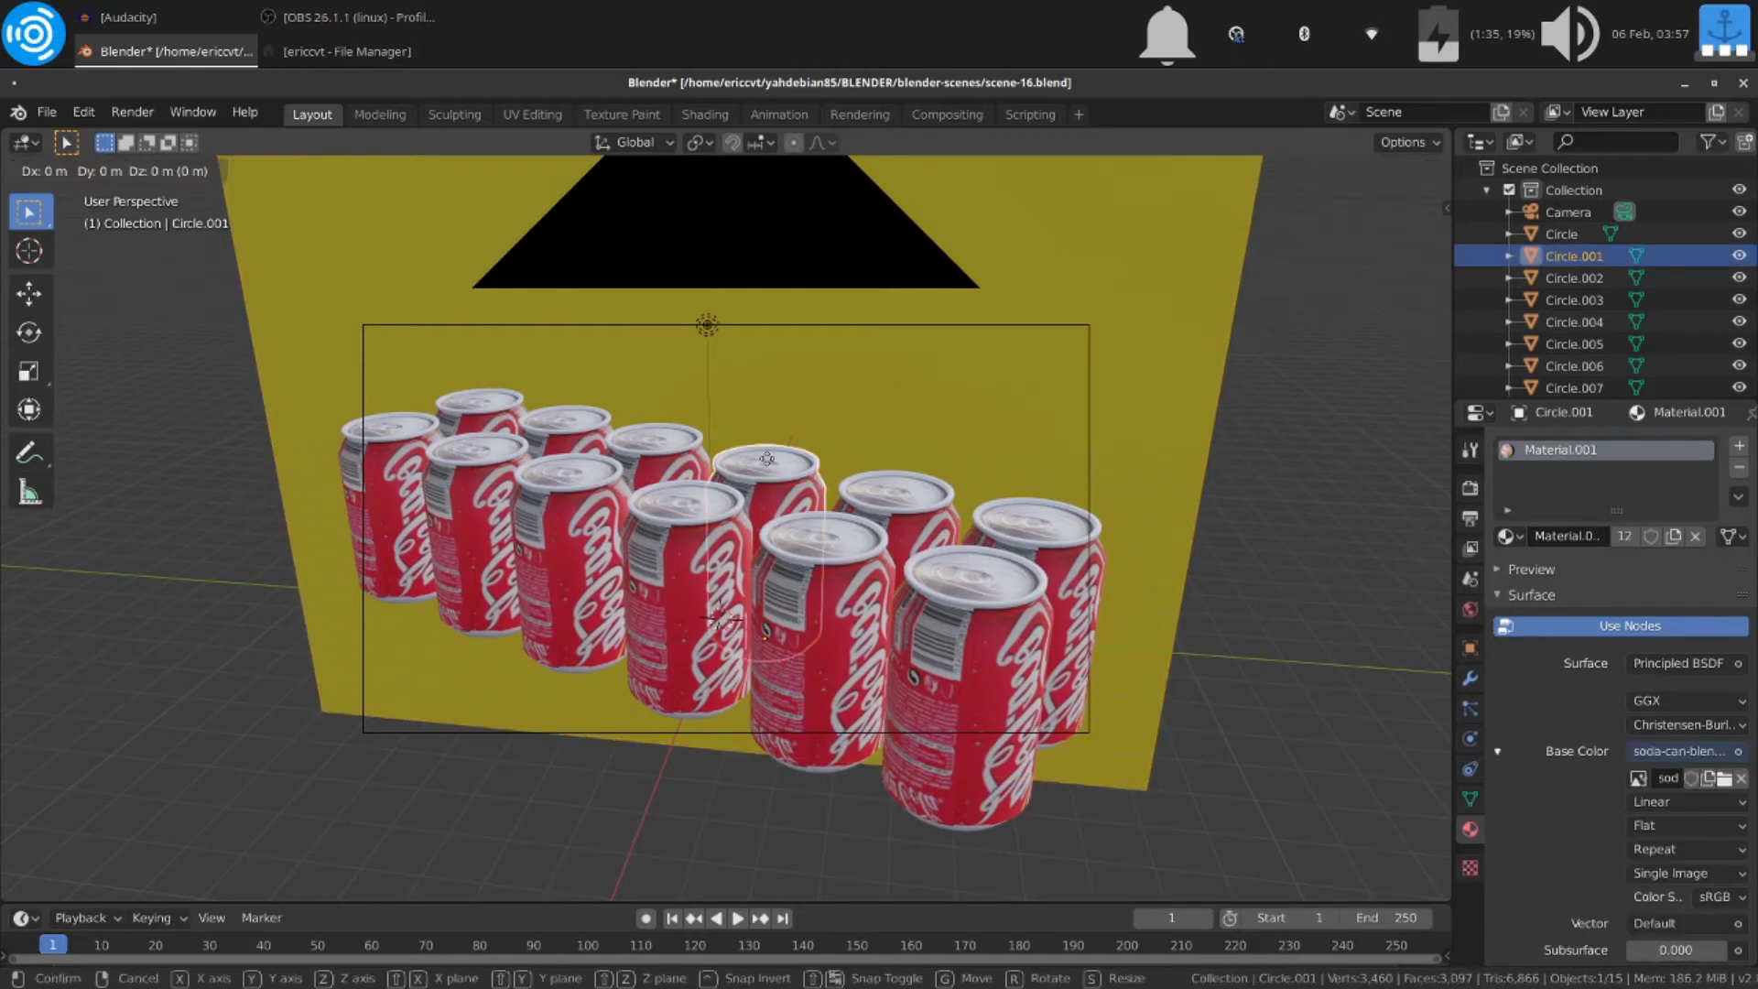
pyautogui.press('z')
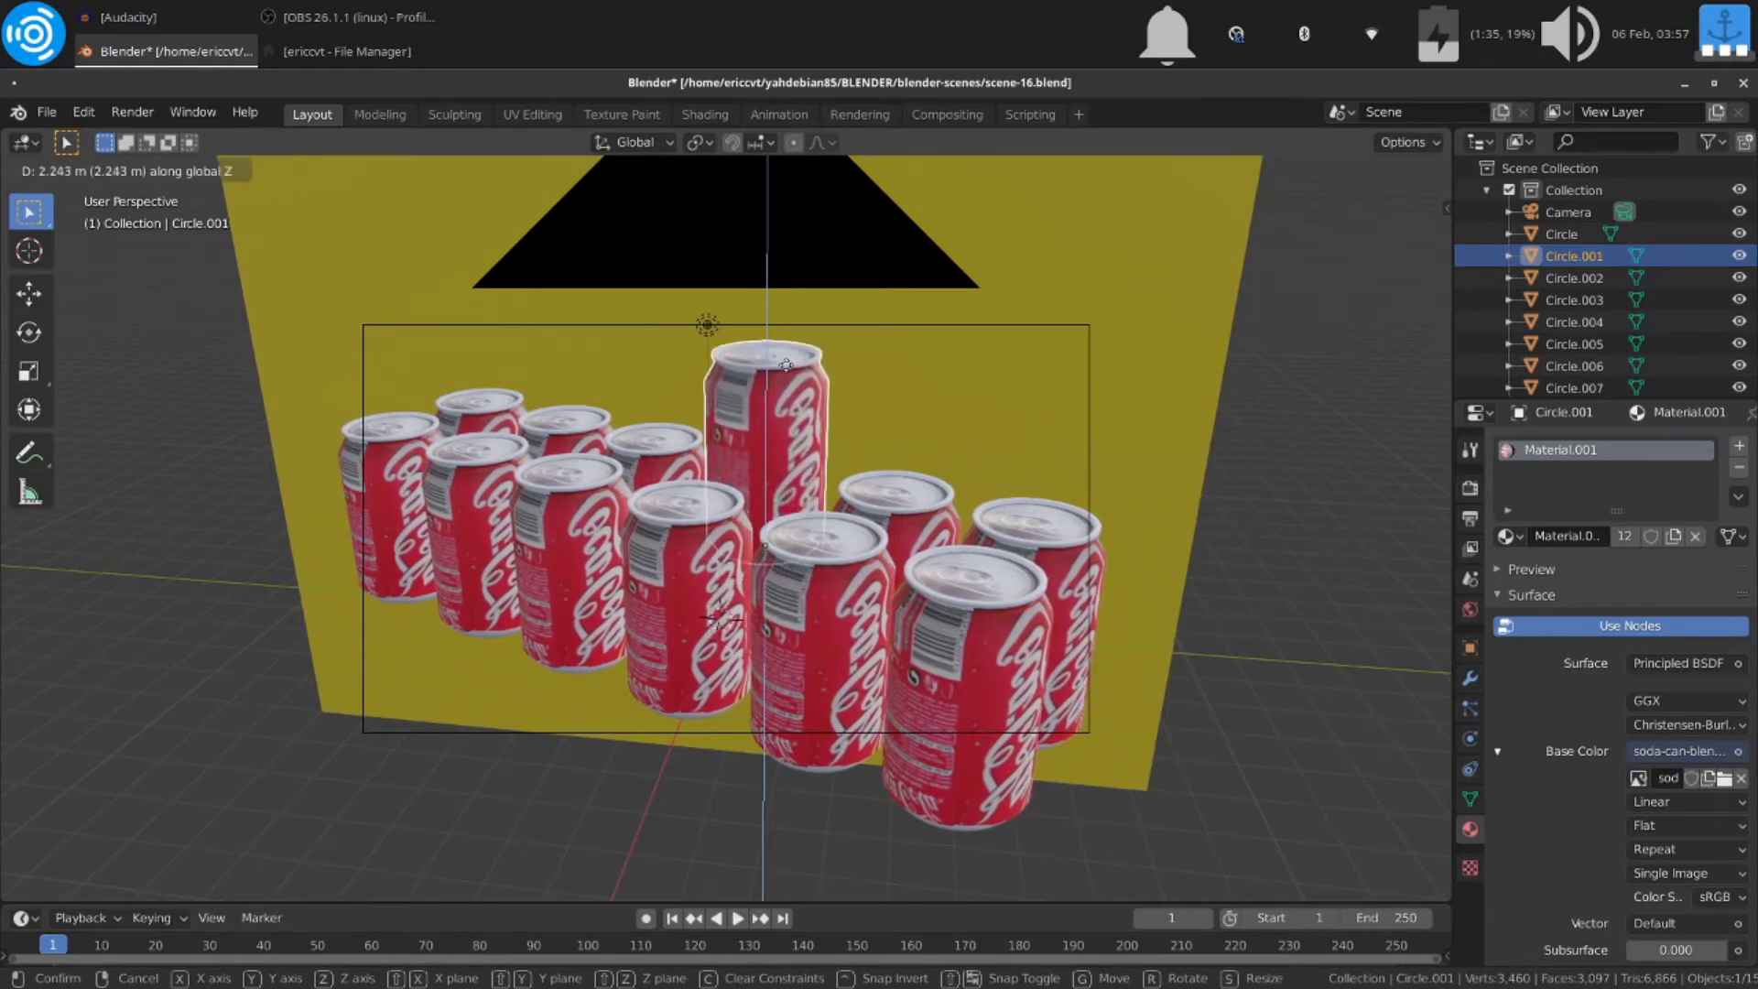
pyautogui.click(784, 364)
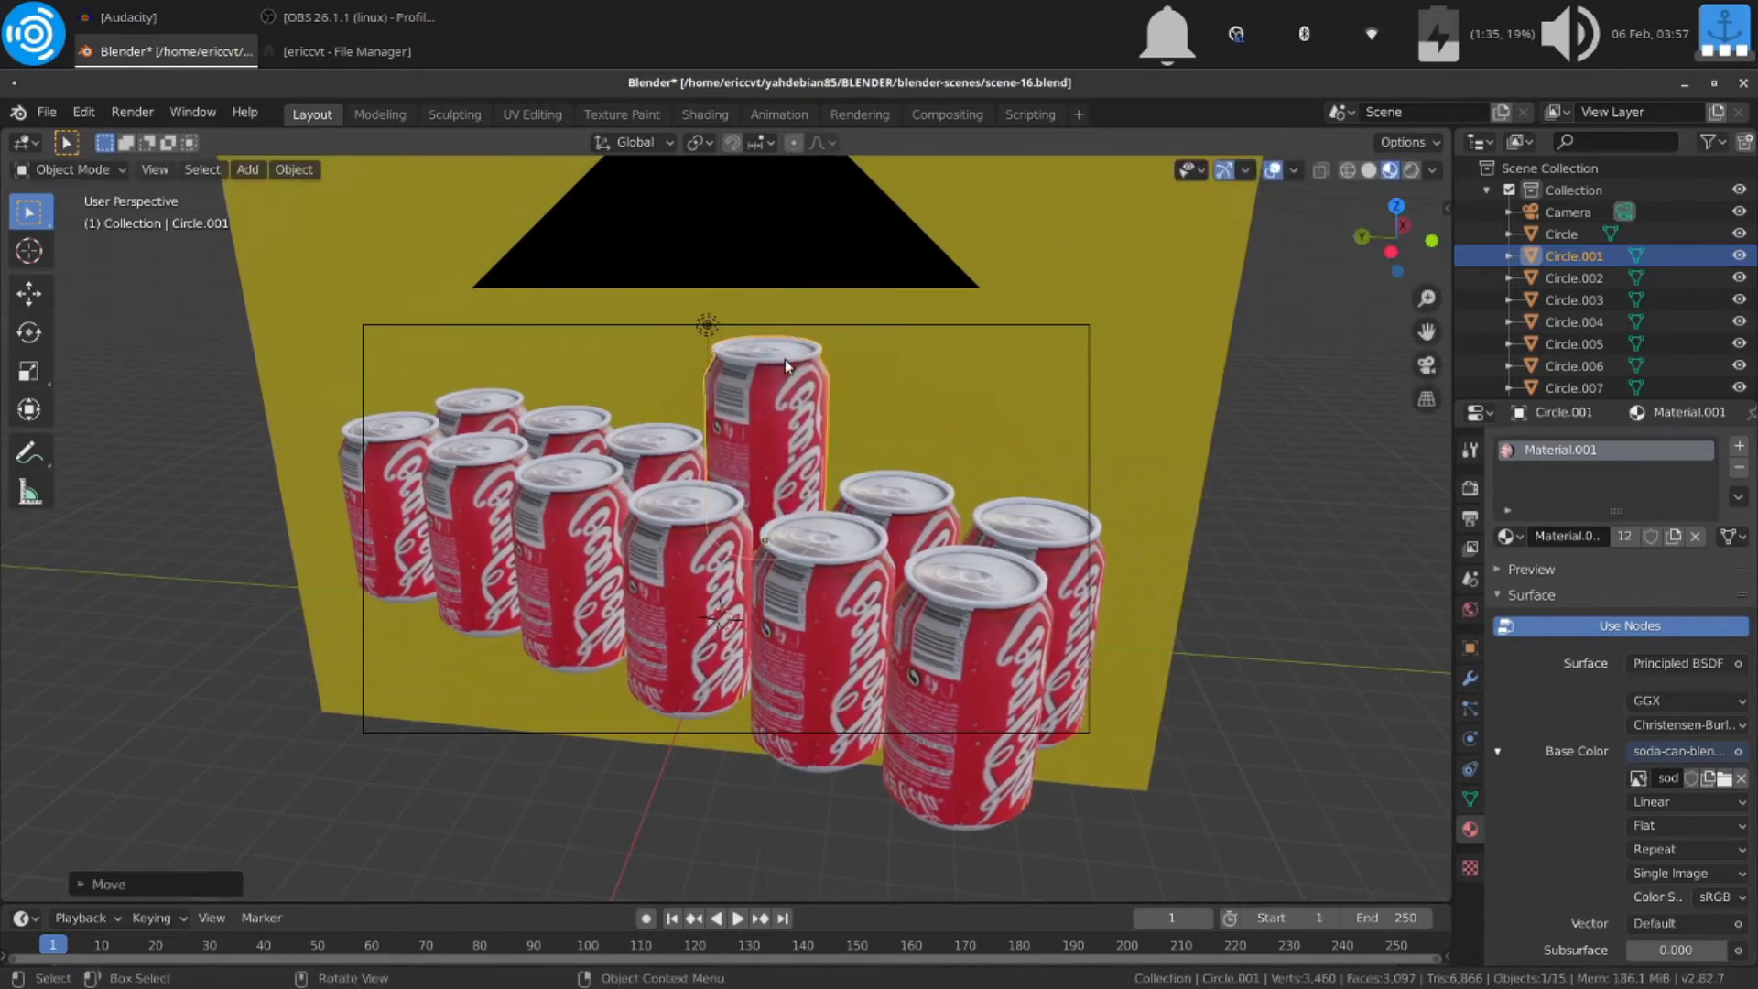
pyautogui.click(492, 408)
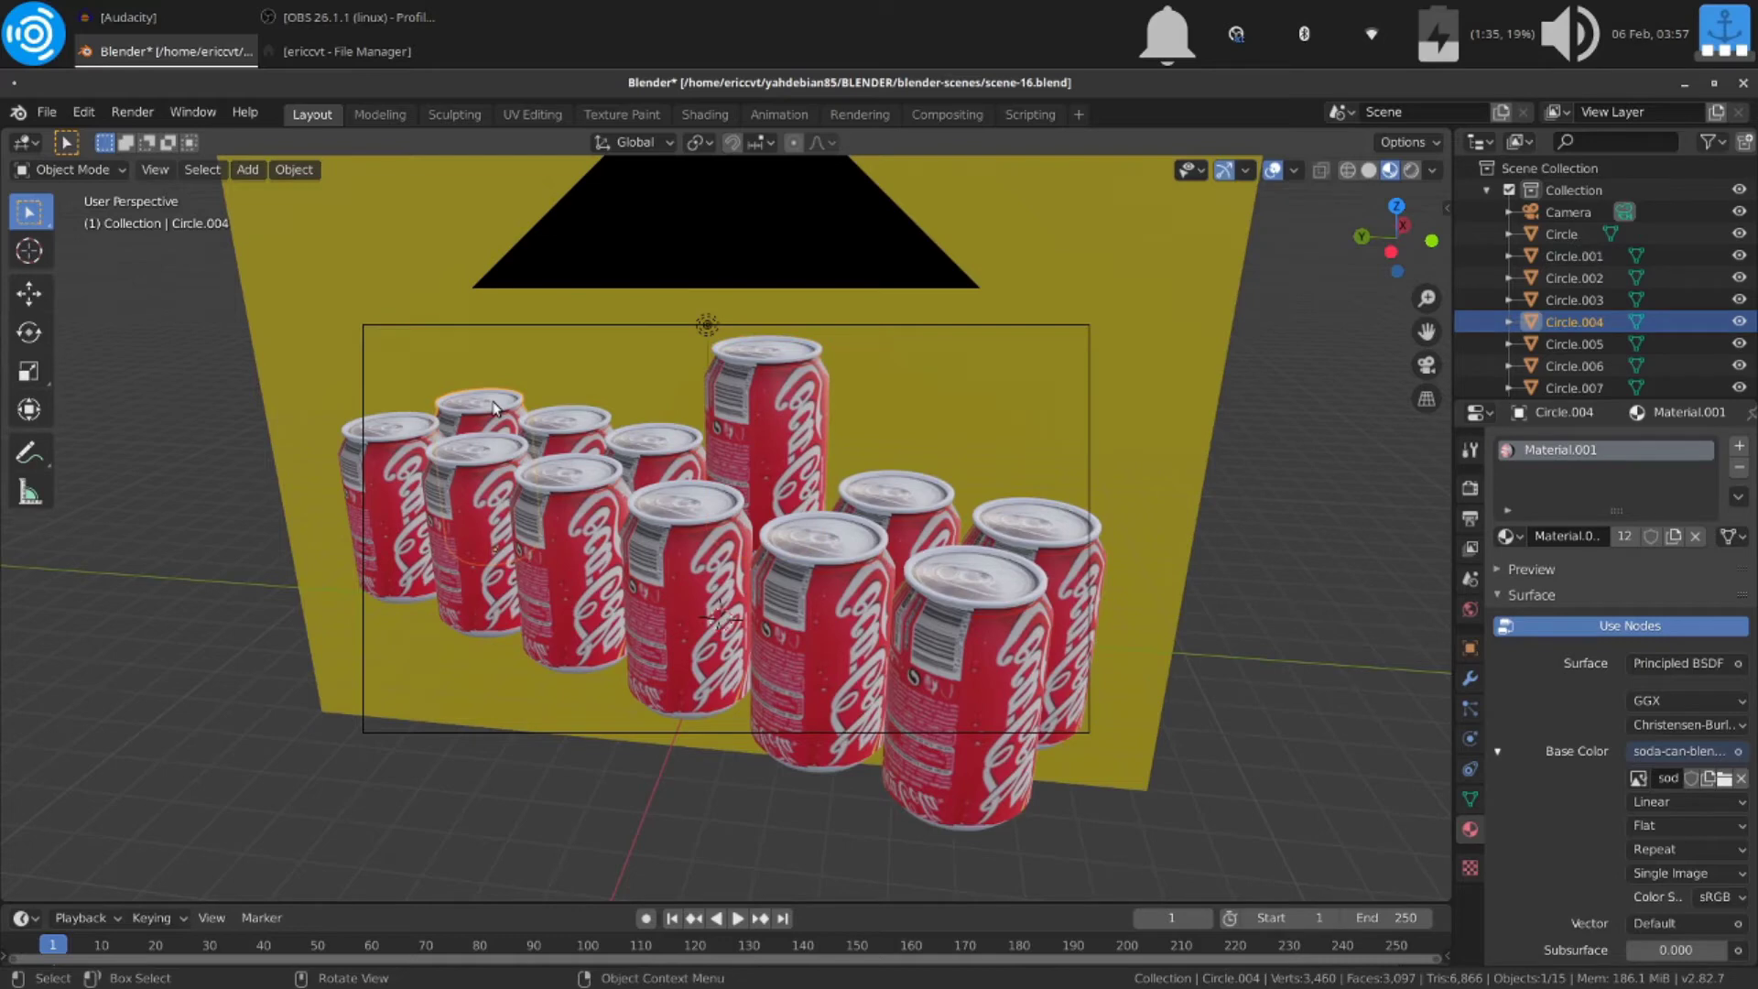
pyautogui.press('g')
pyautogui.press('z')
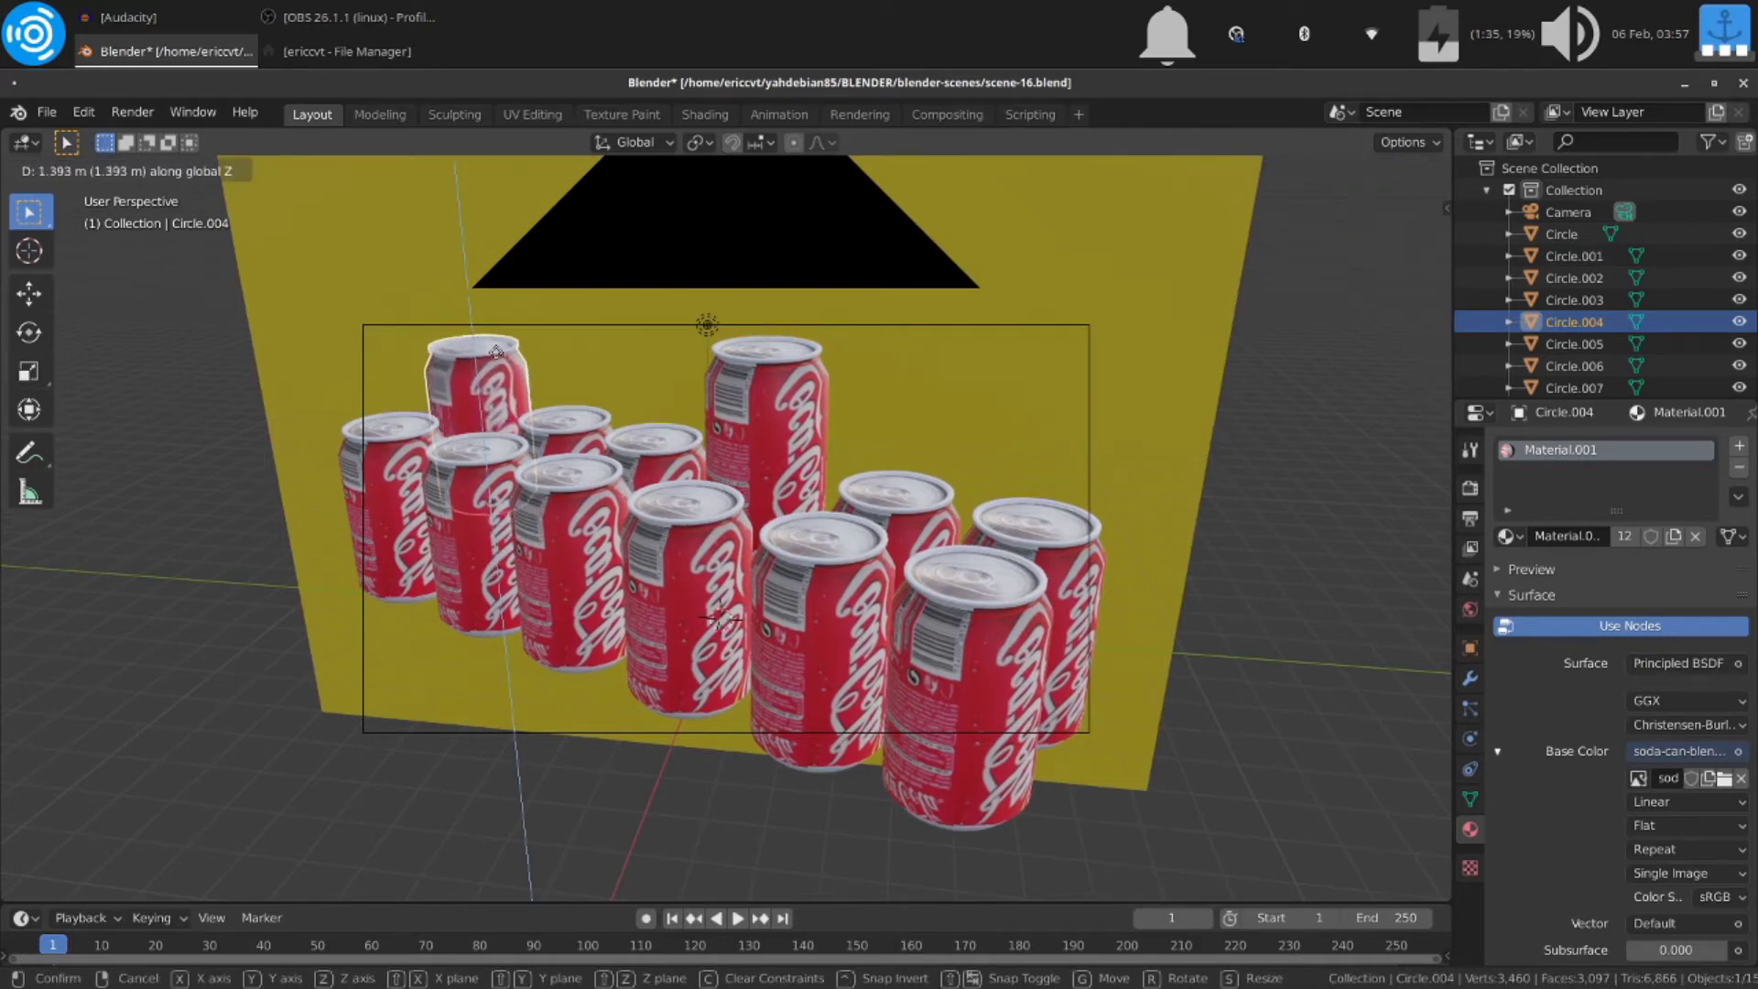
pyautogui.click(495, 350)
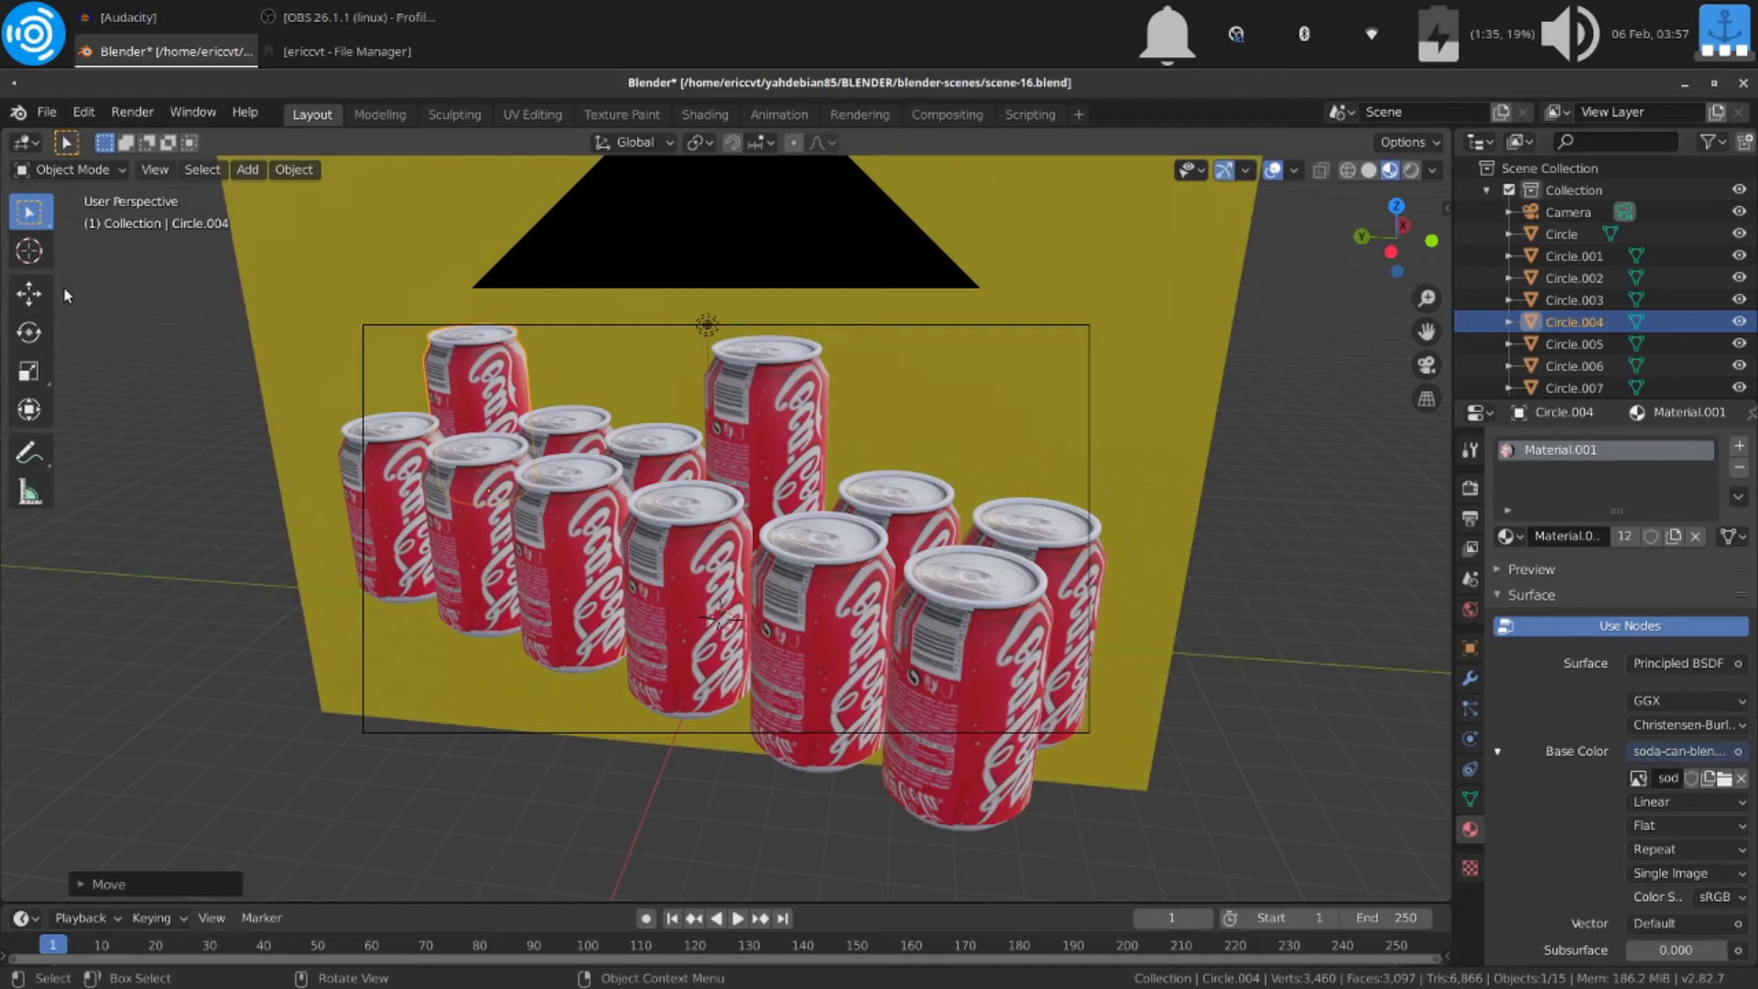
# Step: Lift the right-hand can Circle.002 about 1.335 m up with the Move tool's Z arrow
pyautogui.click(29, 293)
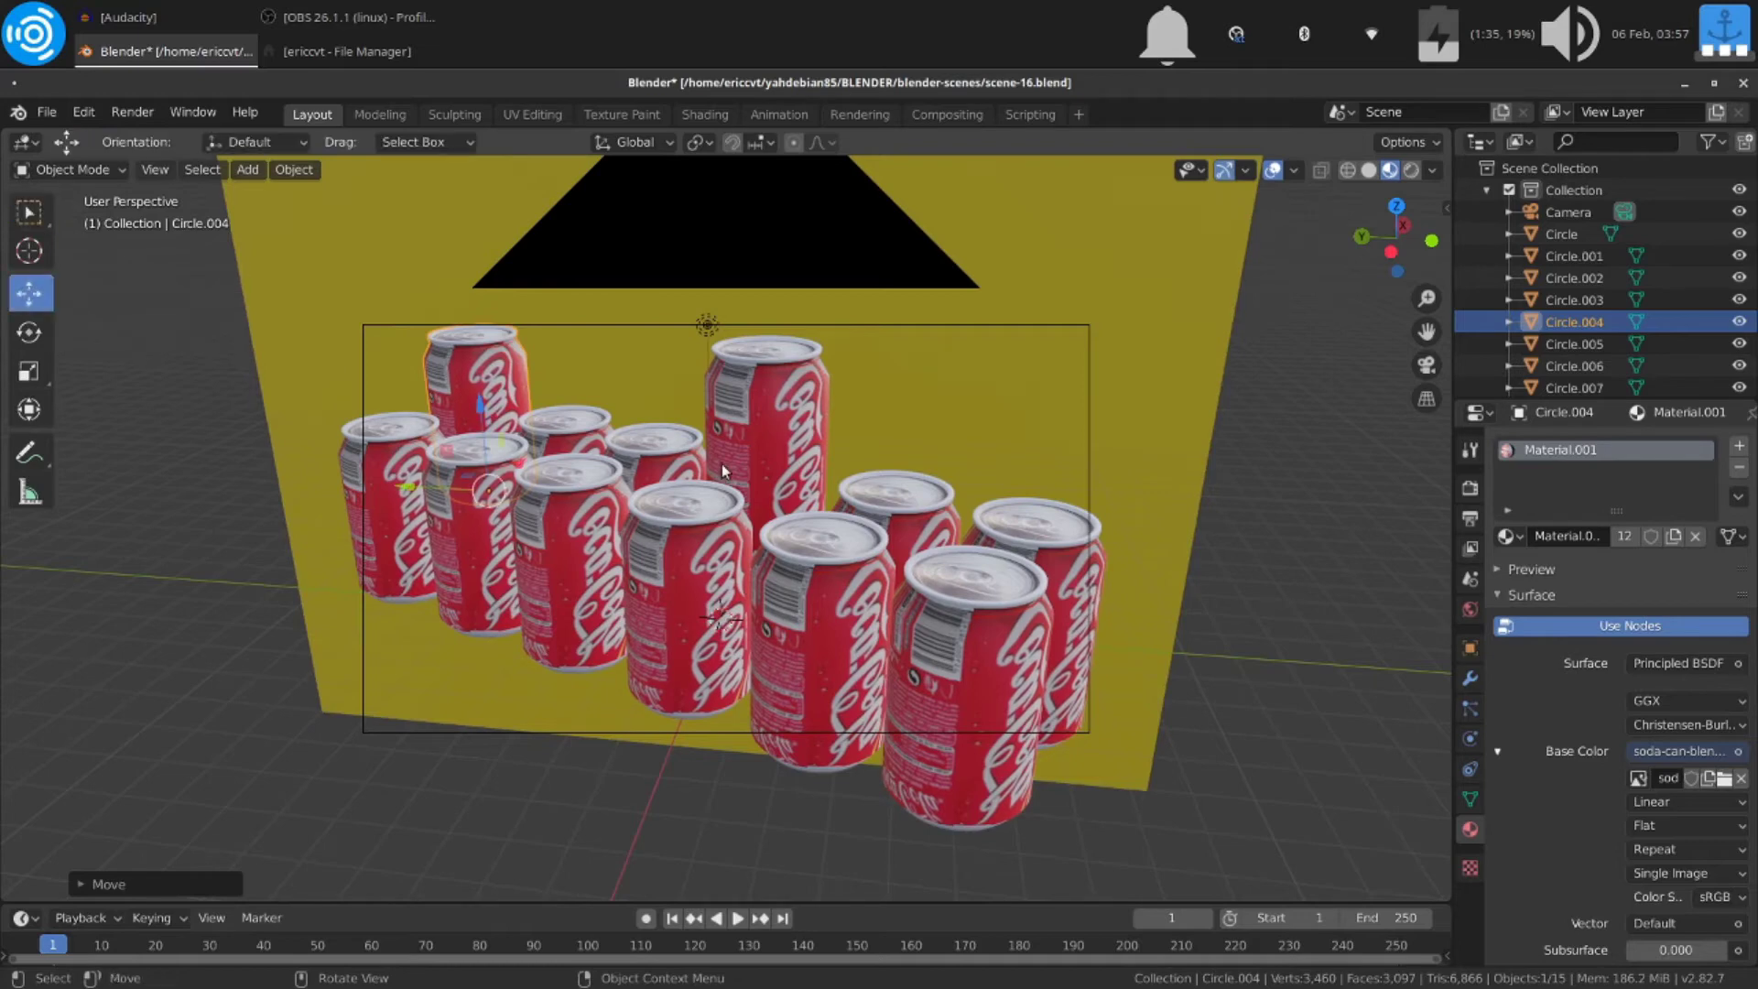
pyautogui.click(1062, 530)
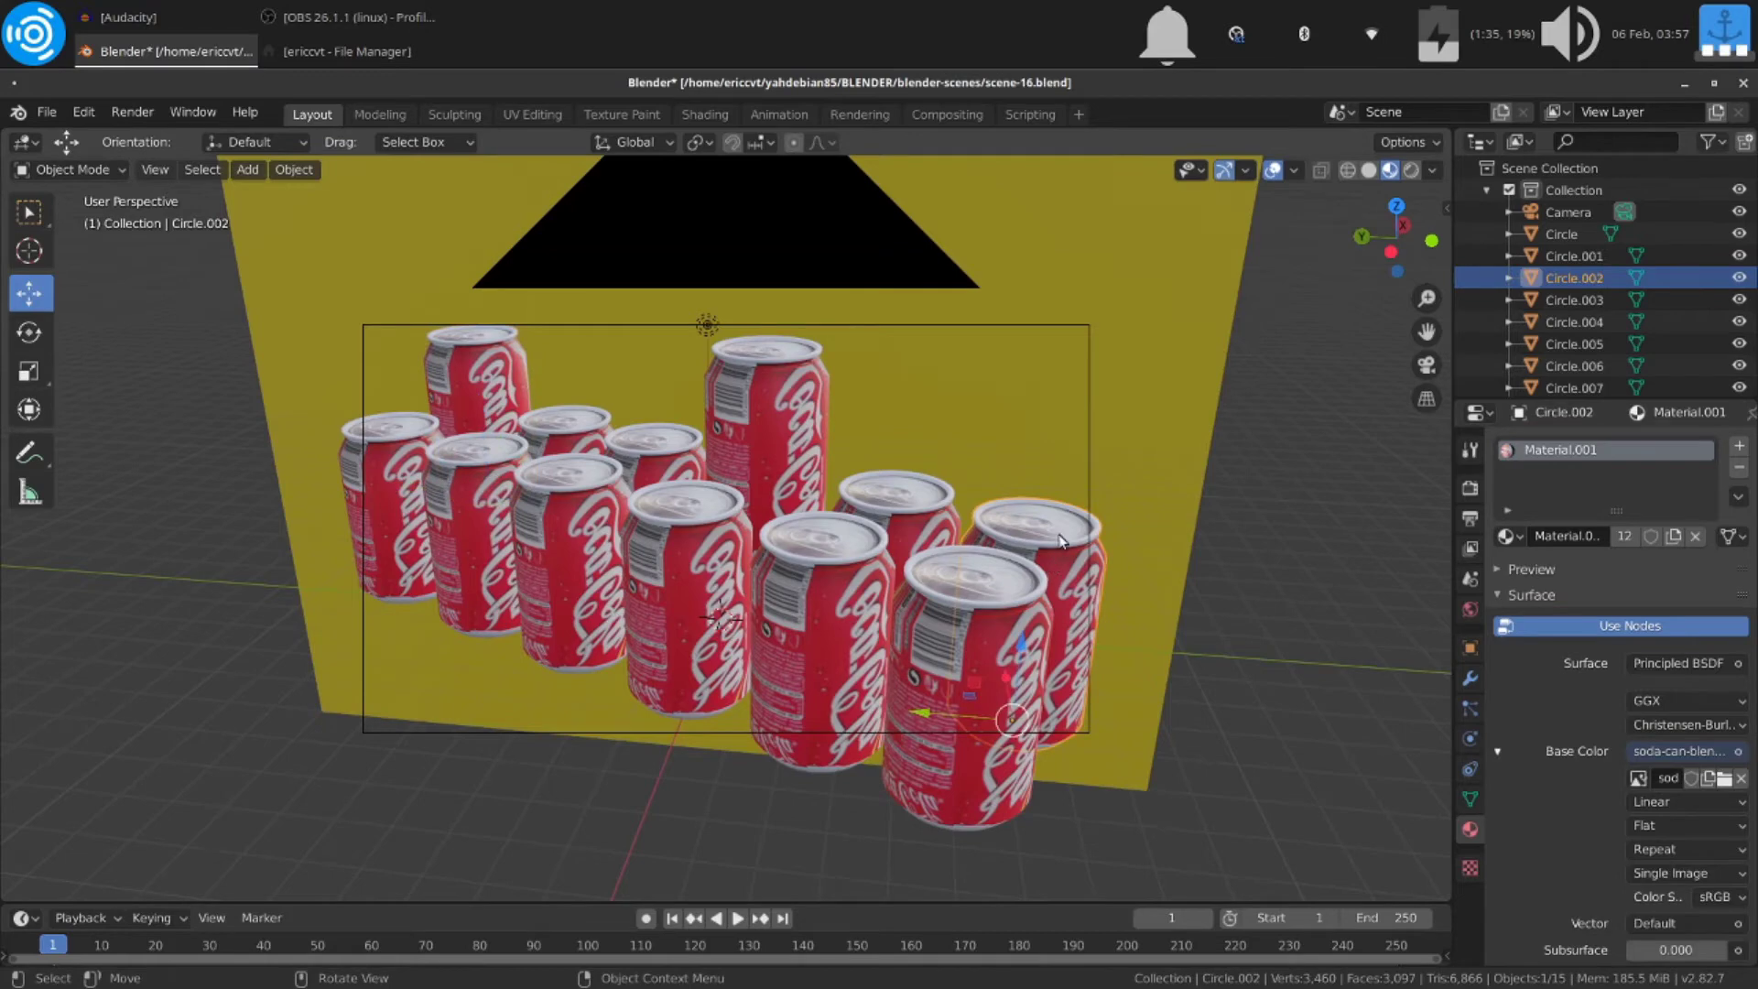
pyautogui.moveTo(1025, 635); pyautogui.dragTo(1048, 524)
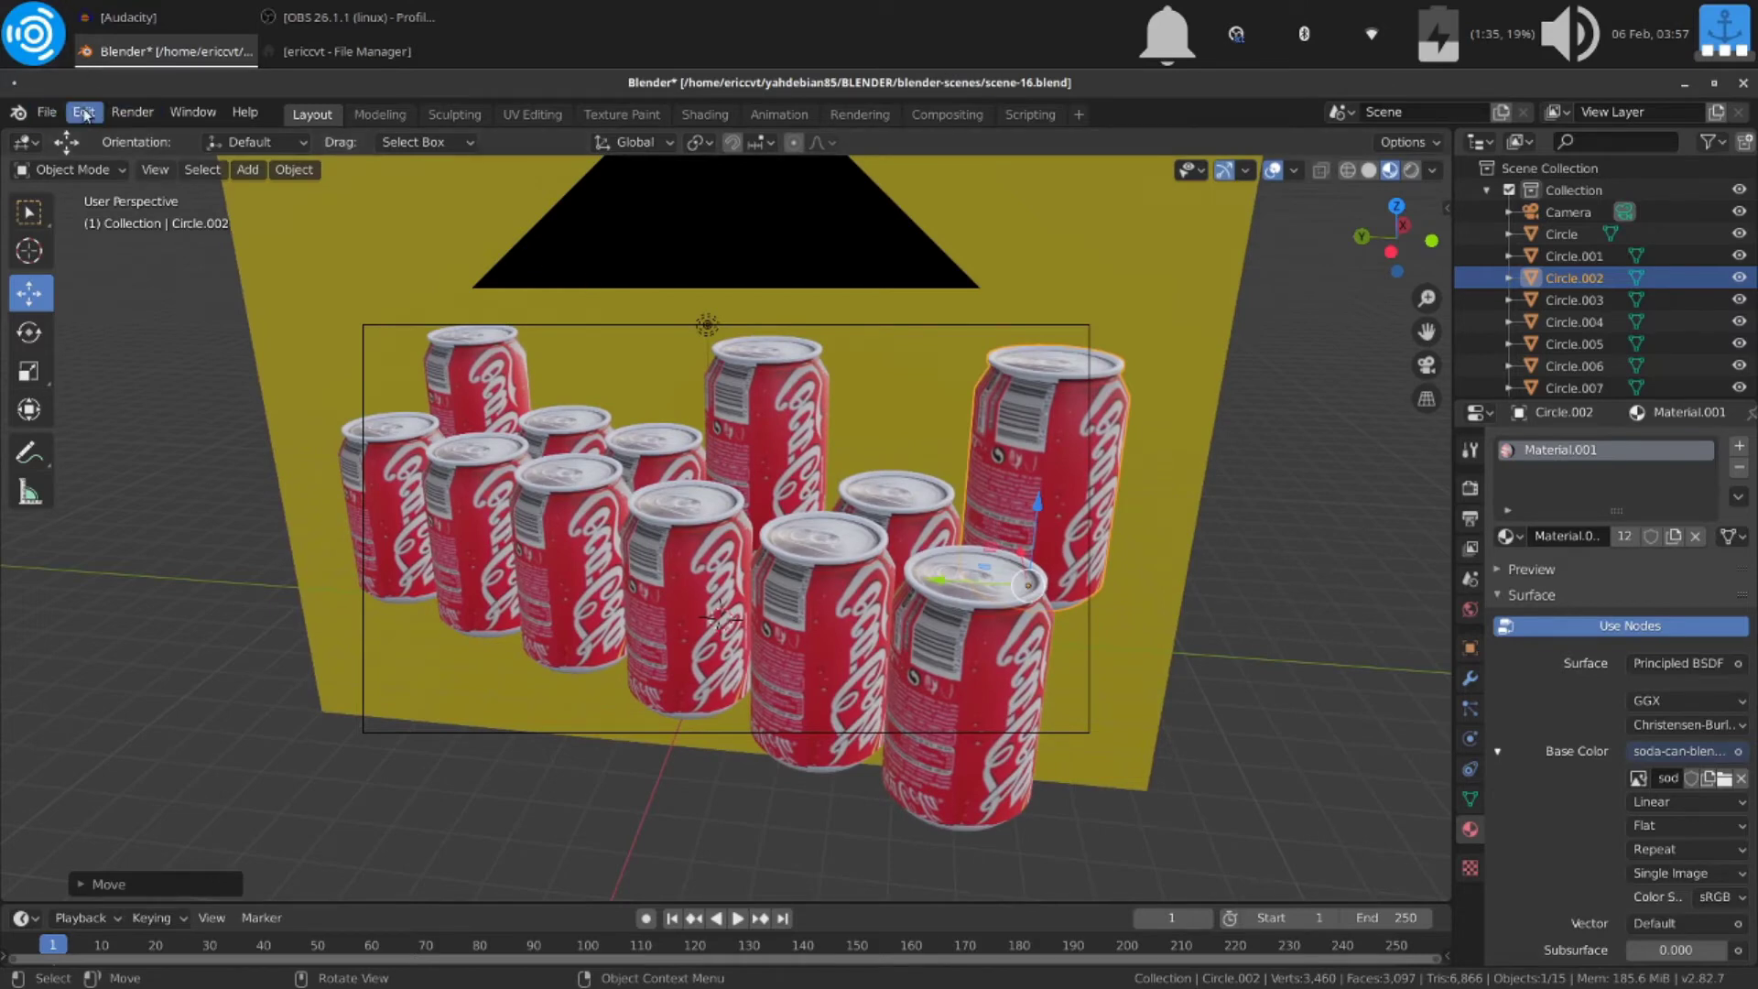
# Step: Render the staggered cans on the yellow backdrop into slot 4 and close the render window
pyautogui.click(128, 117)
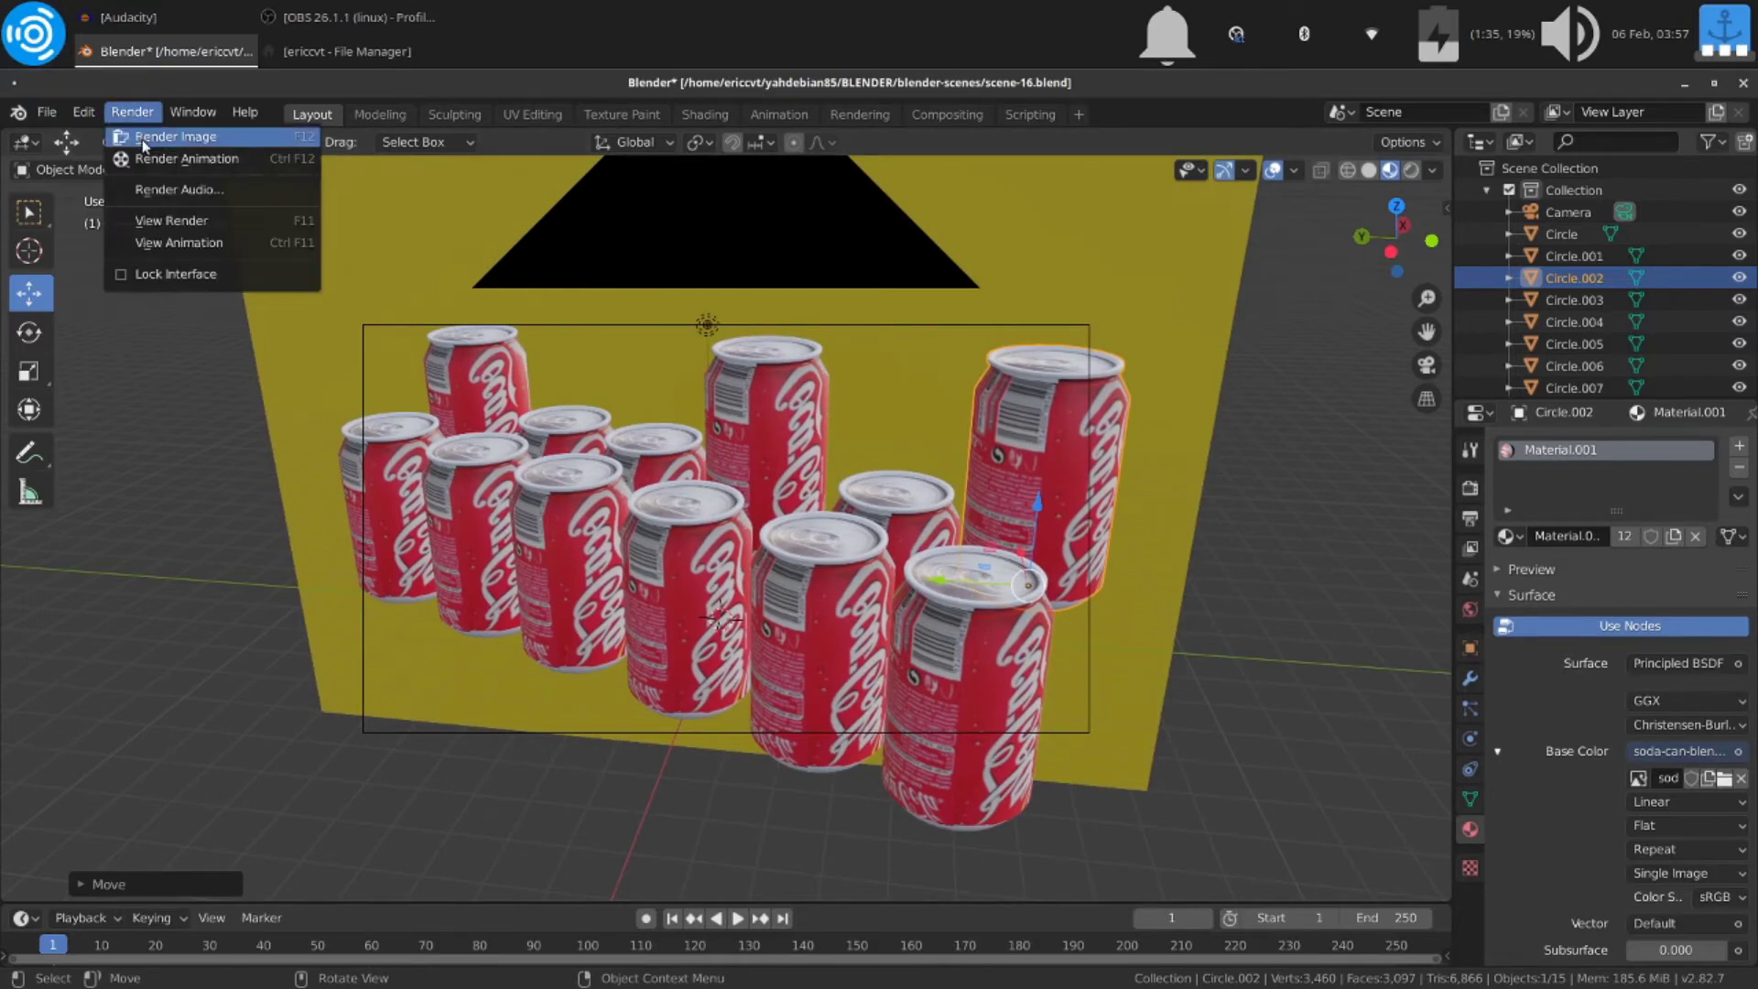
pyautogui.click(143, 138)
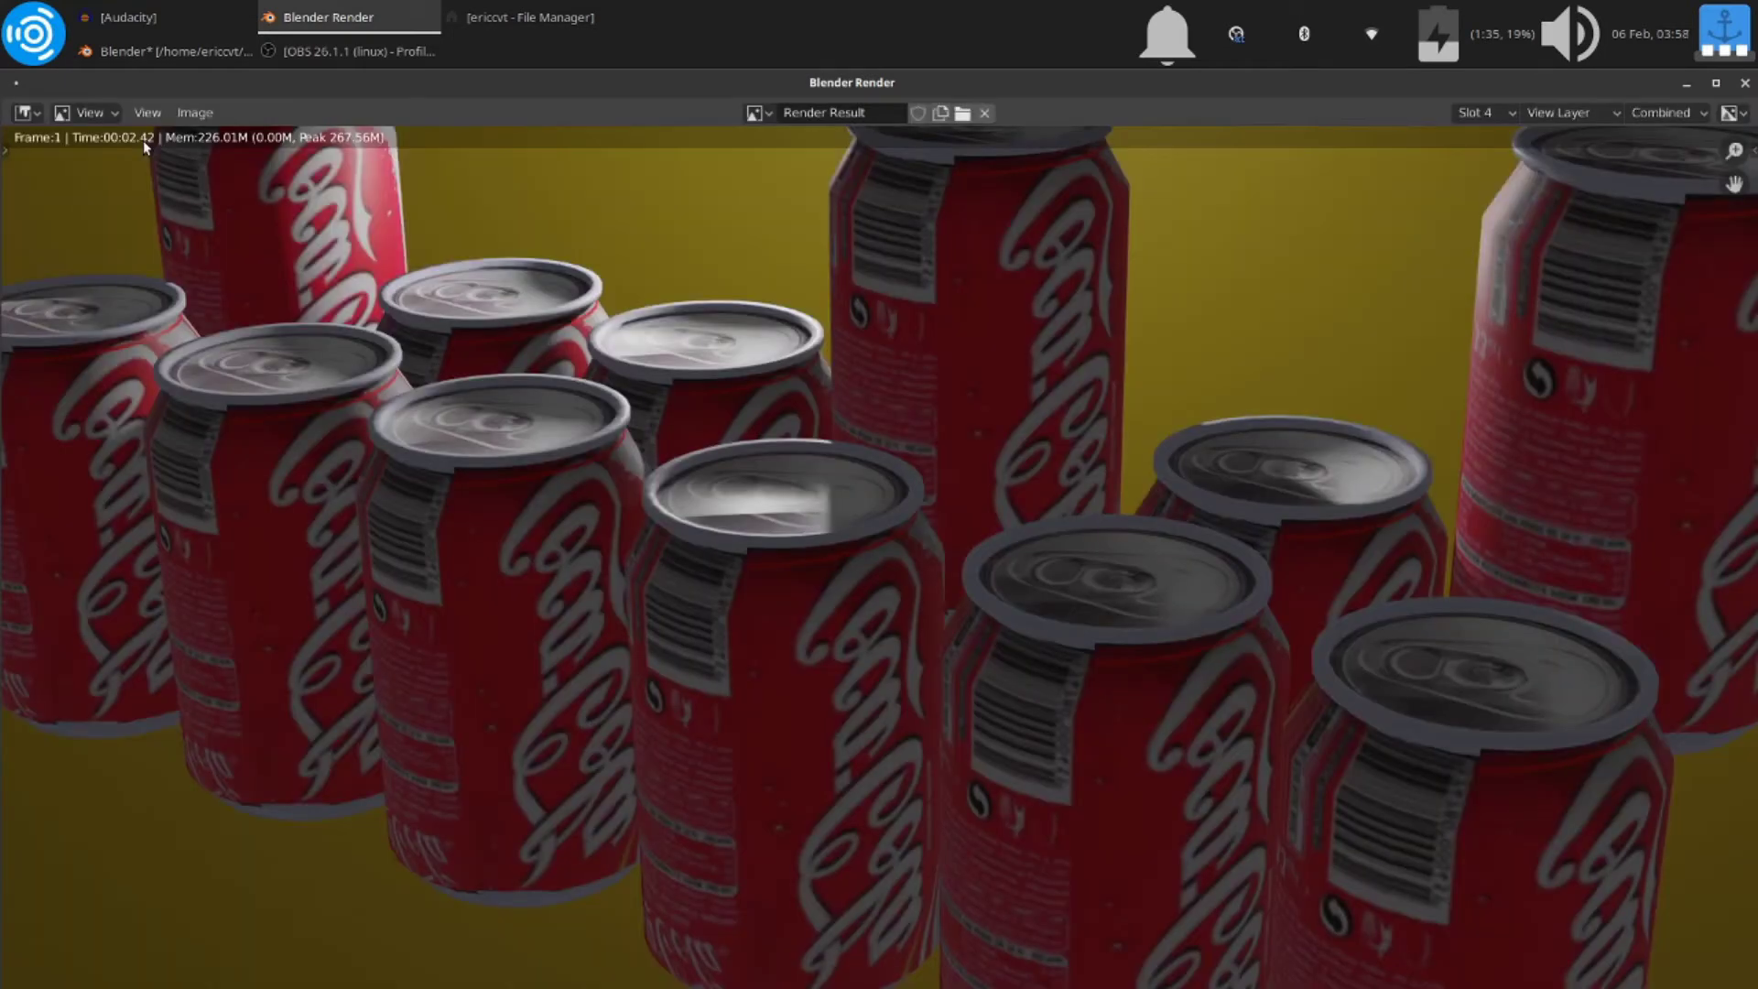
pyautogui.scroll(-1, 502, 366)
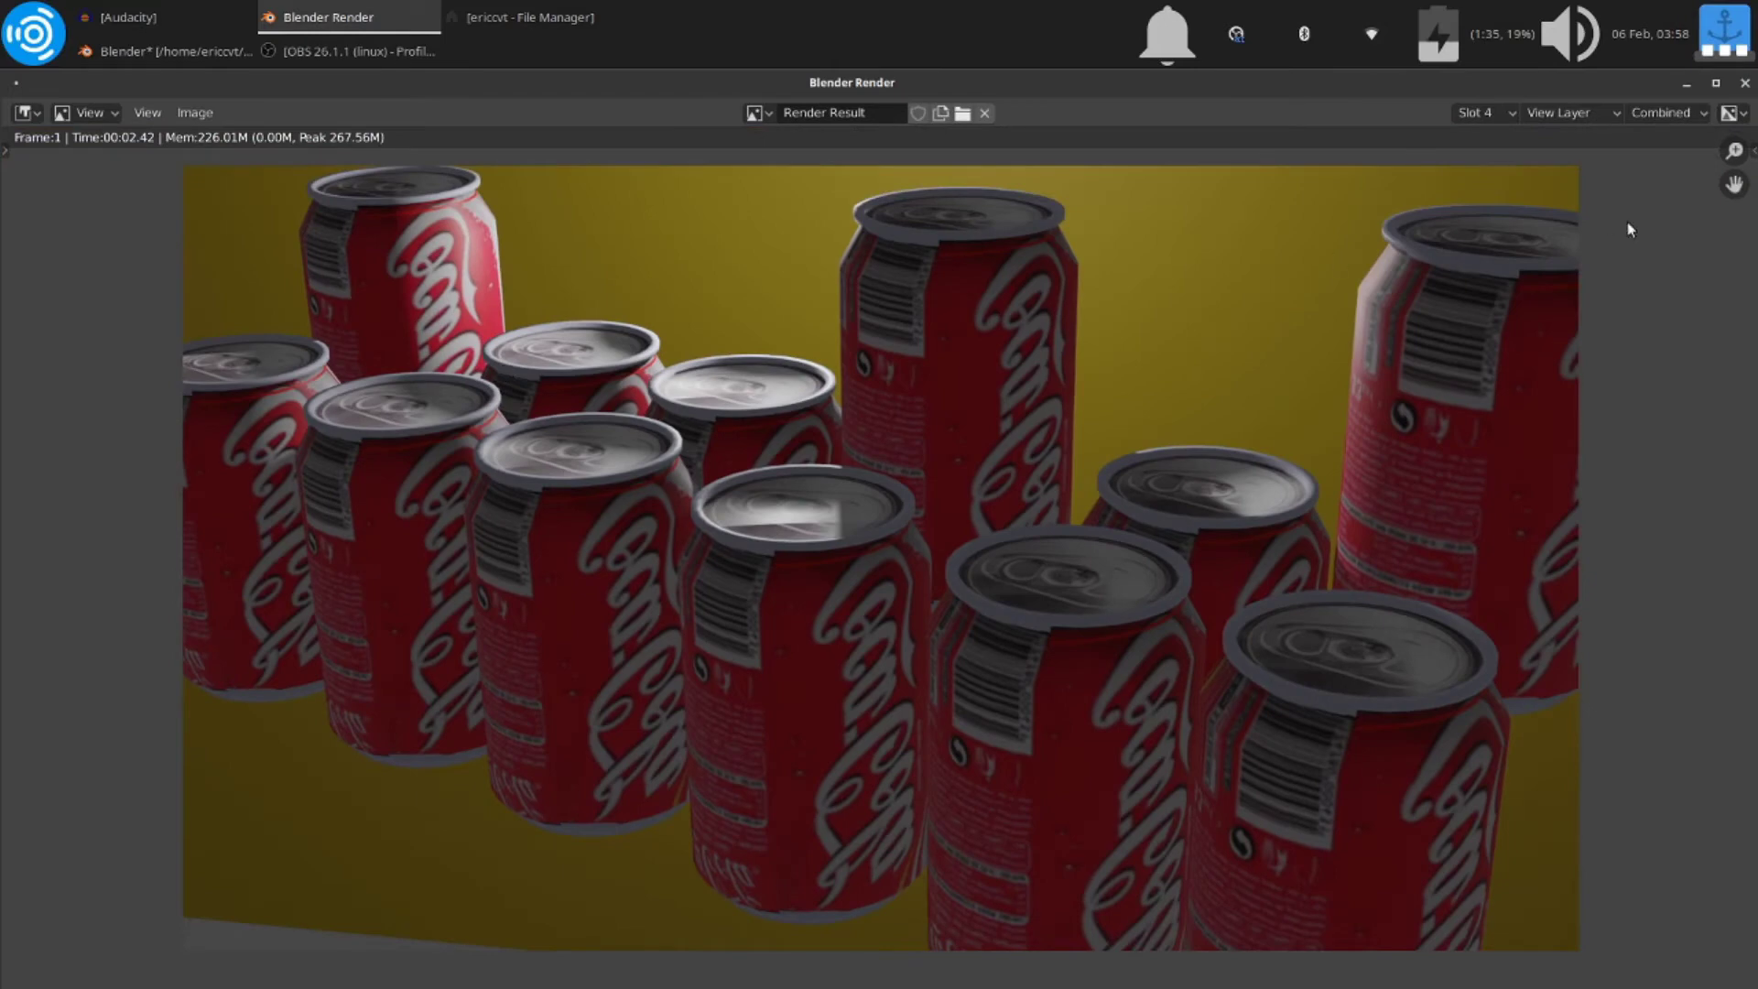
pyautogui.click(1745, 83)
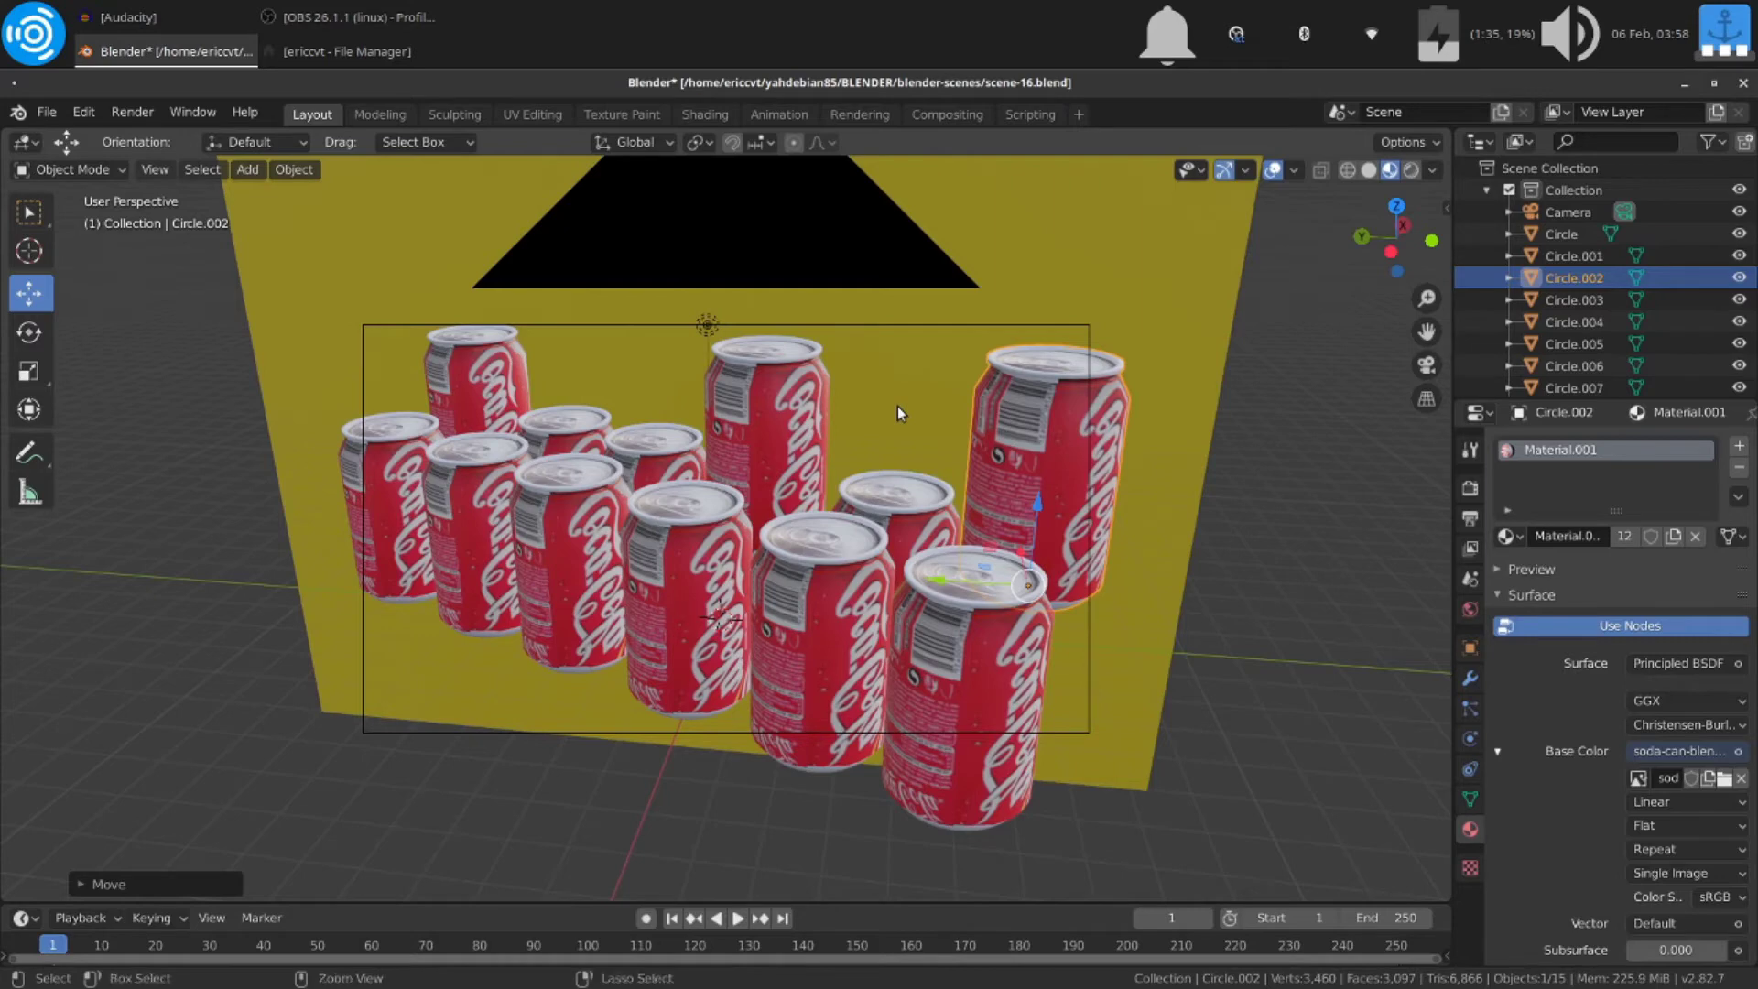
# Step: Undo once, then redo repeatedly to restore raised Circle.001, Circle.004 and Circle.002
pyautogui.hotkey('ctrl', 'z')
pyautogui.hotkey('ctrl', 'z')
pyautogui.hotkey('ctrl', 'z')
pyautogui.hotkey('ctrl', 'z')
pyautogui.hotkey('ctrl', 'z')
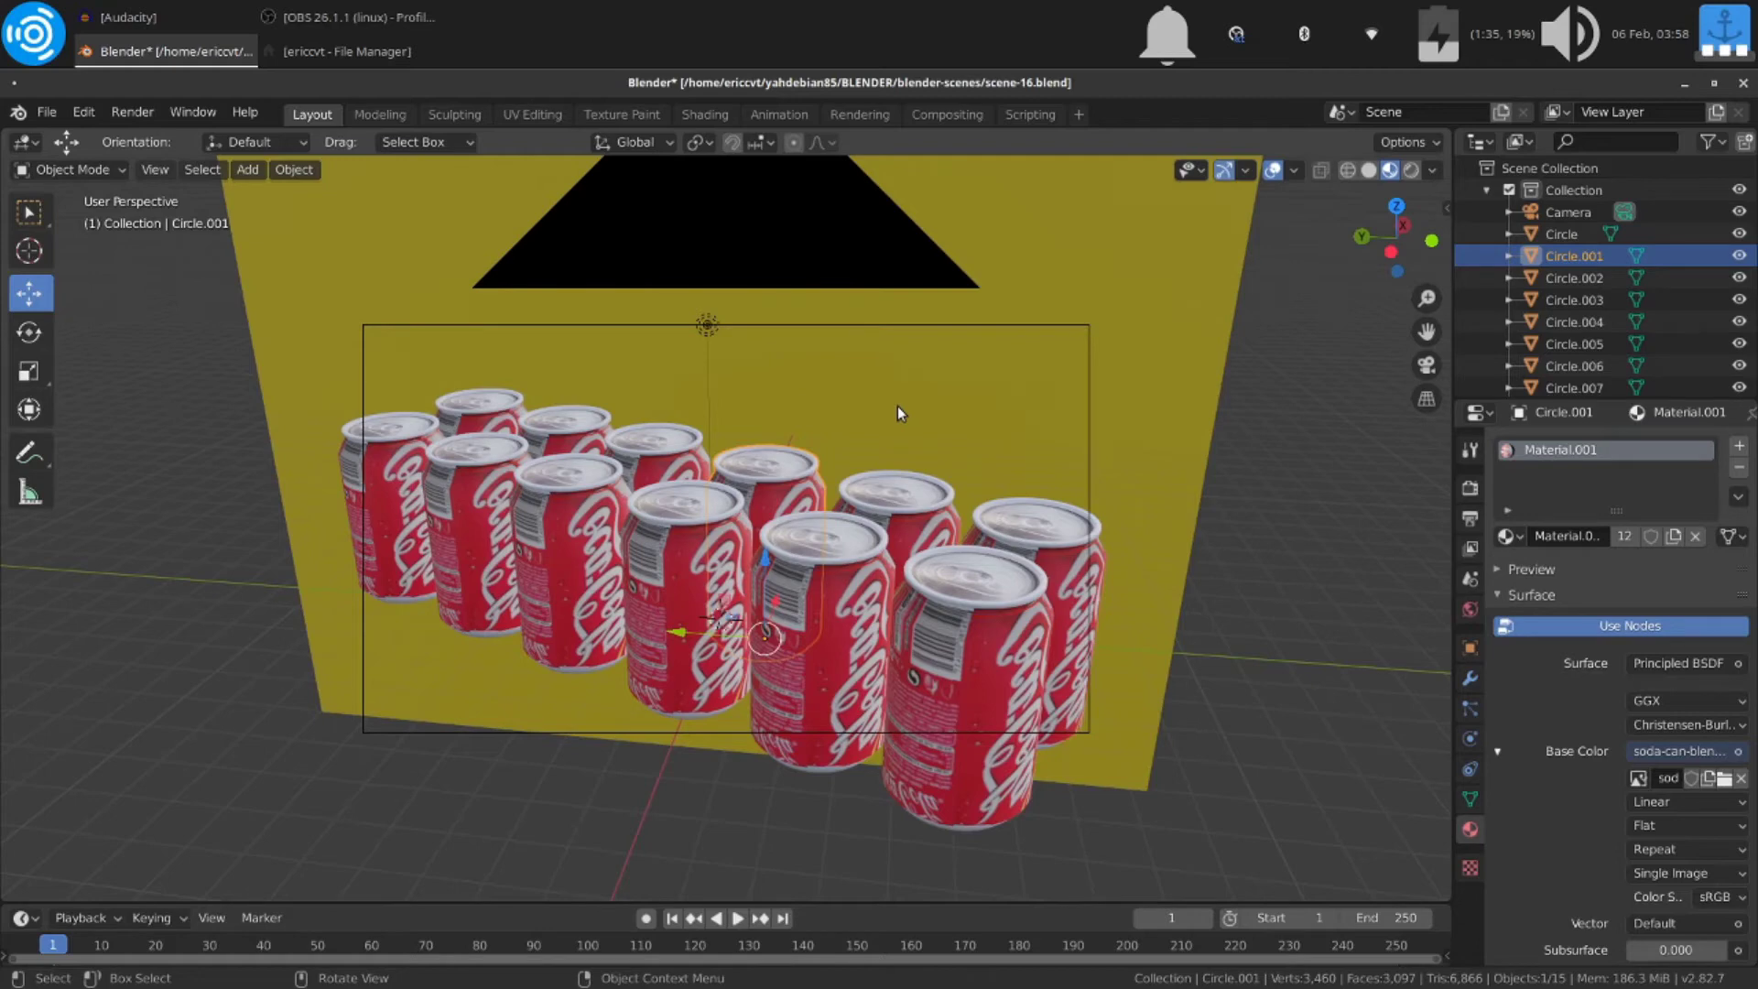
pyautogui.click(96, 111)
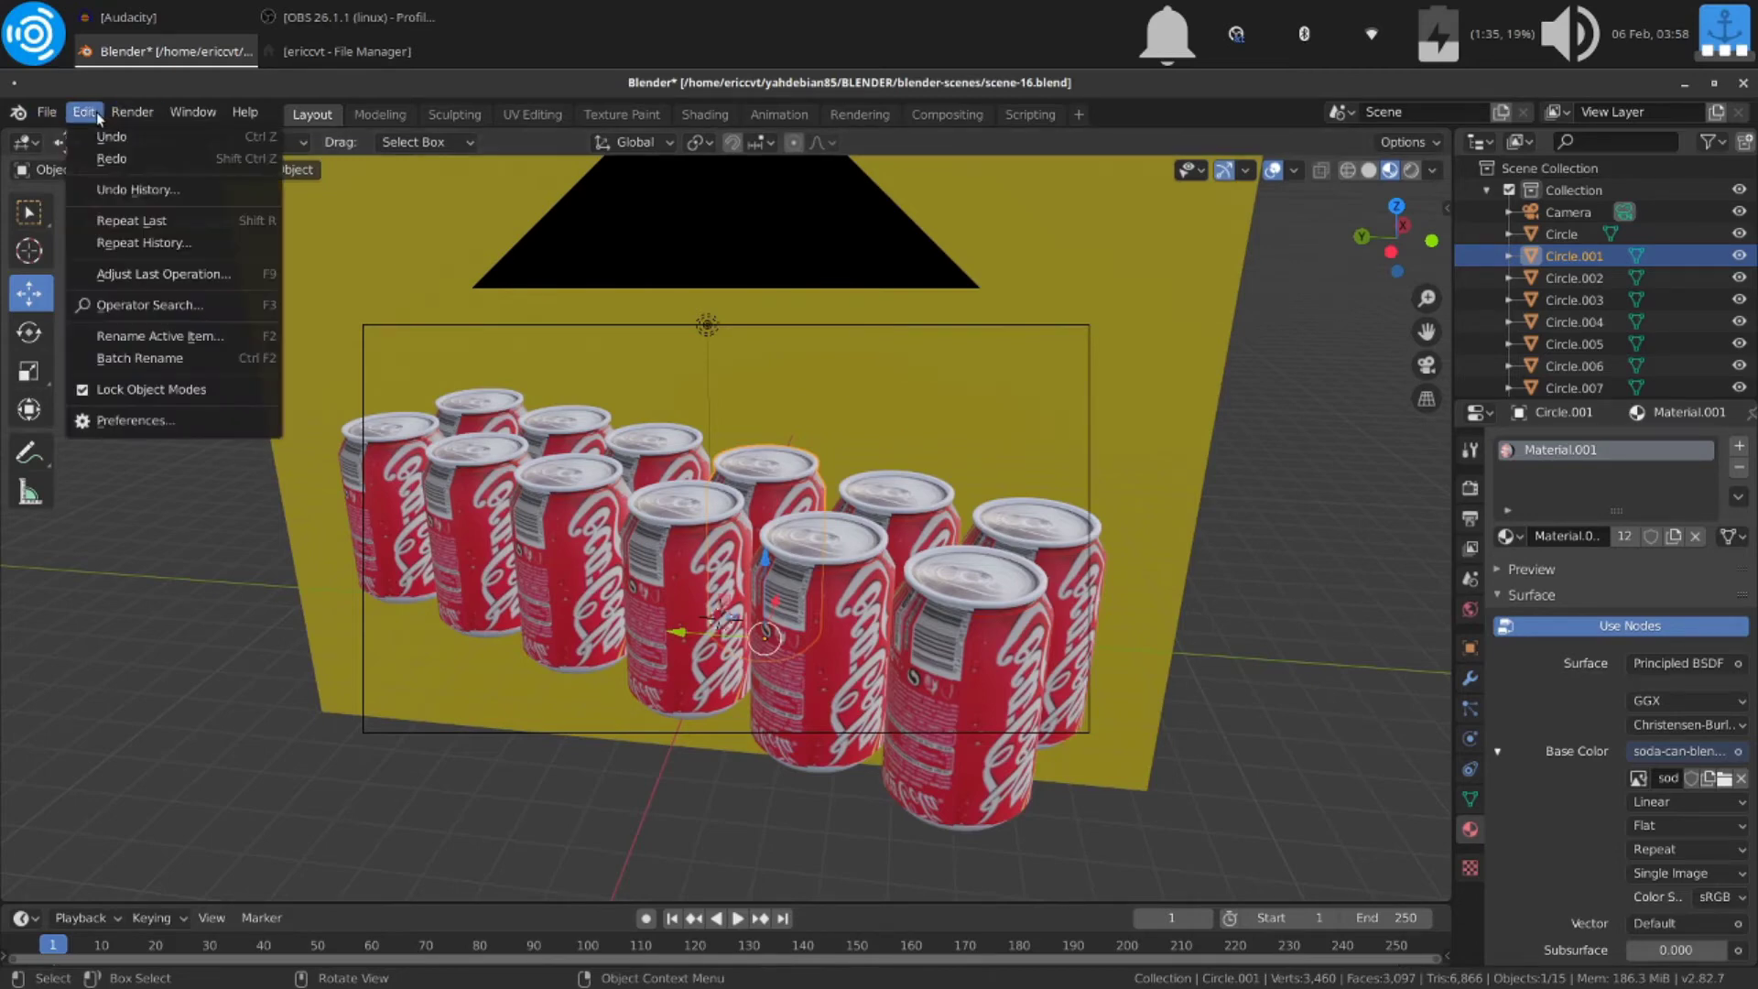
pyautogui.click(112, 159)
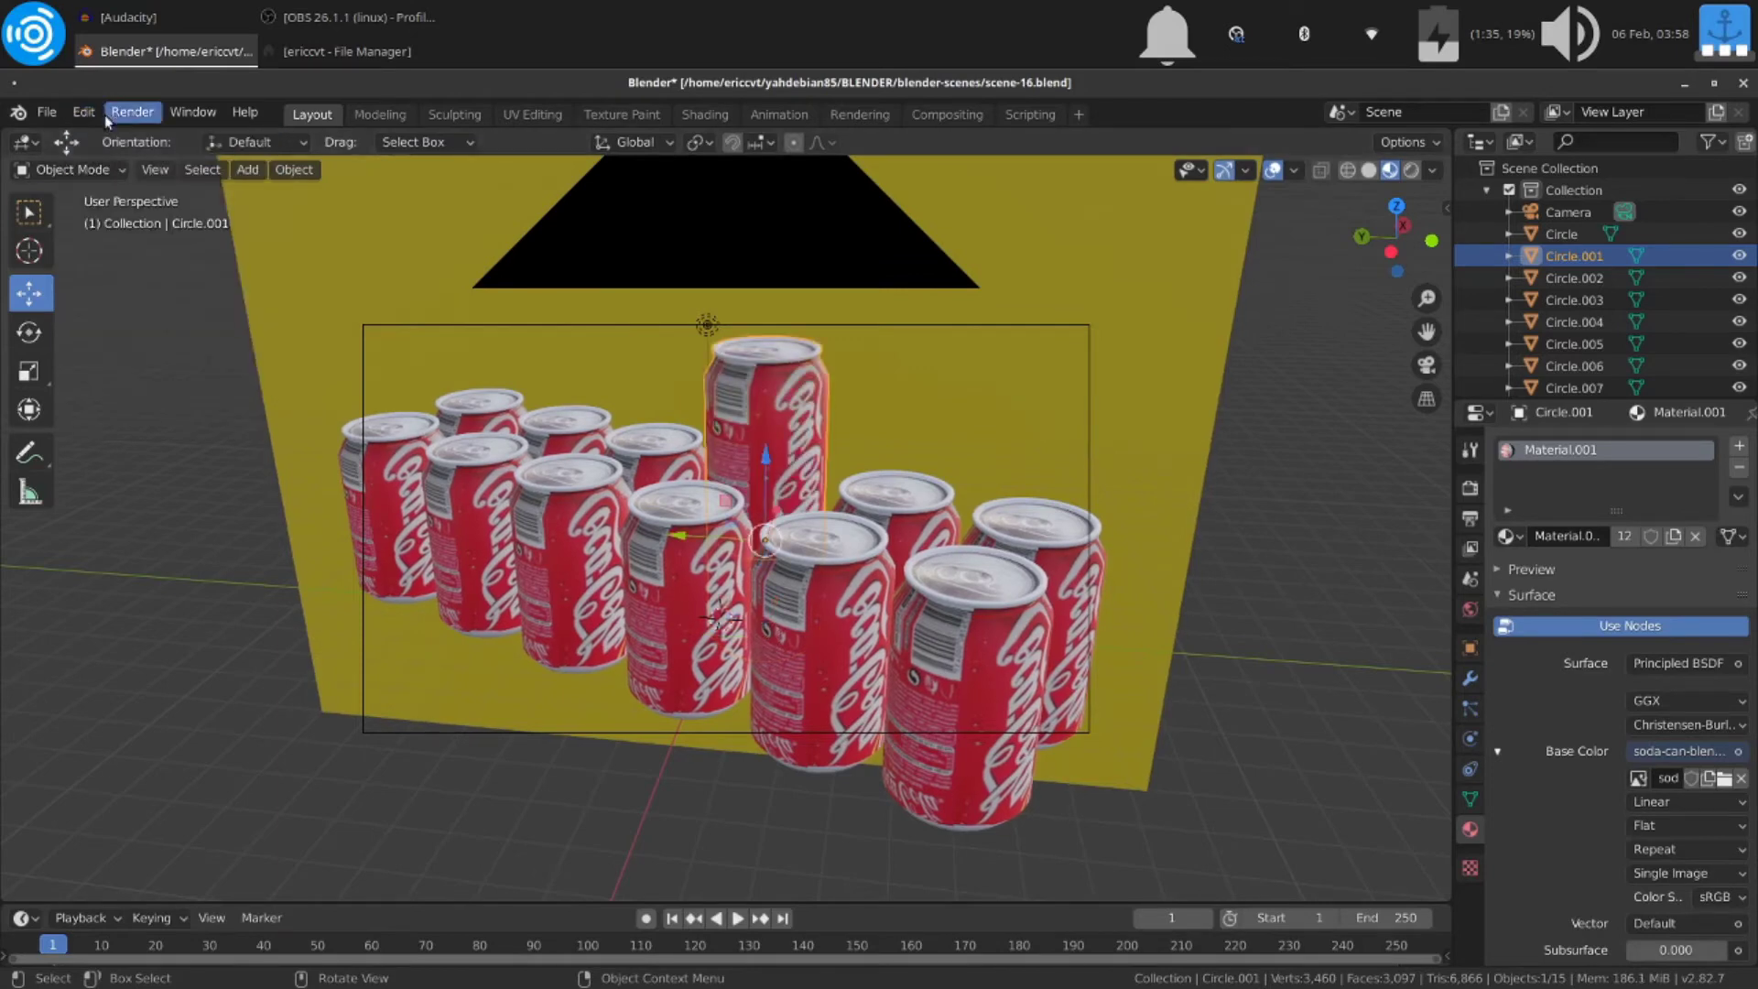
pyautogui.click(132, 111)
pyautogui.click(84, 110)
pyautogui.click(95, 157)
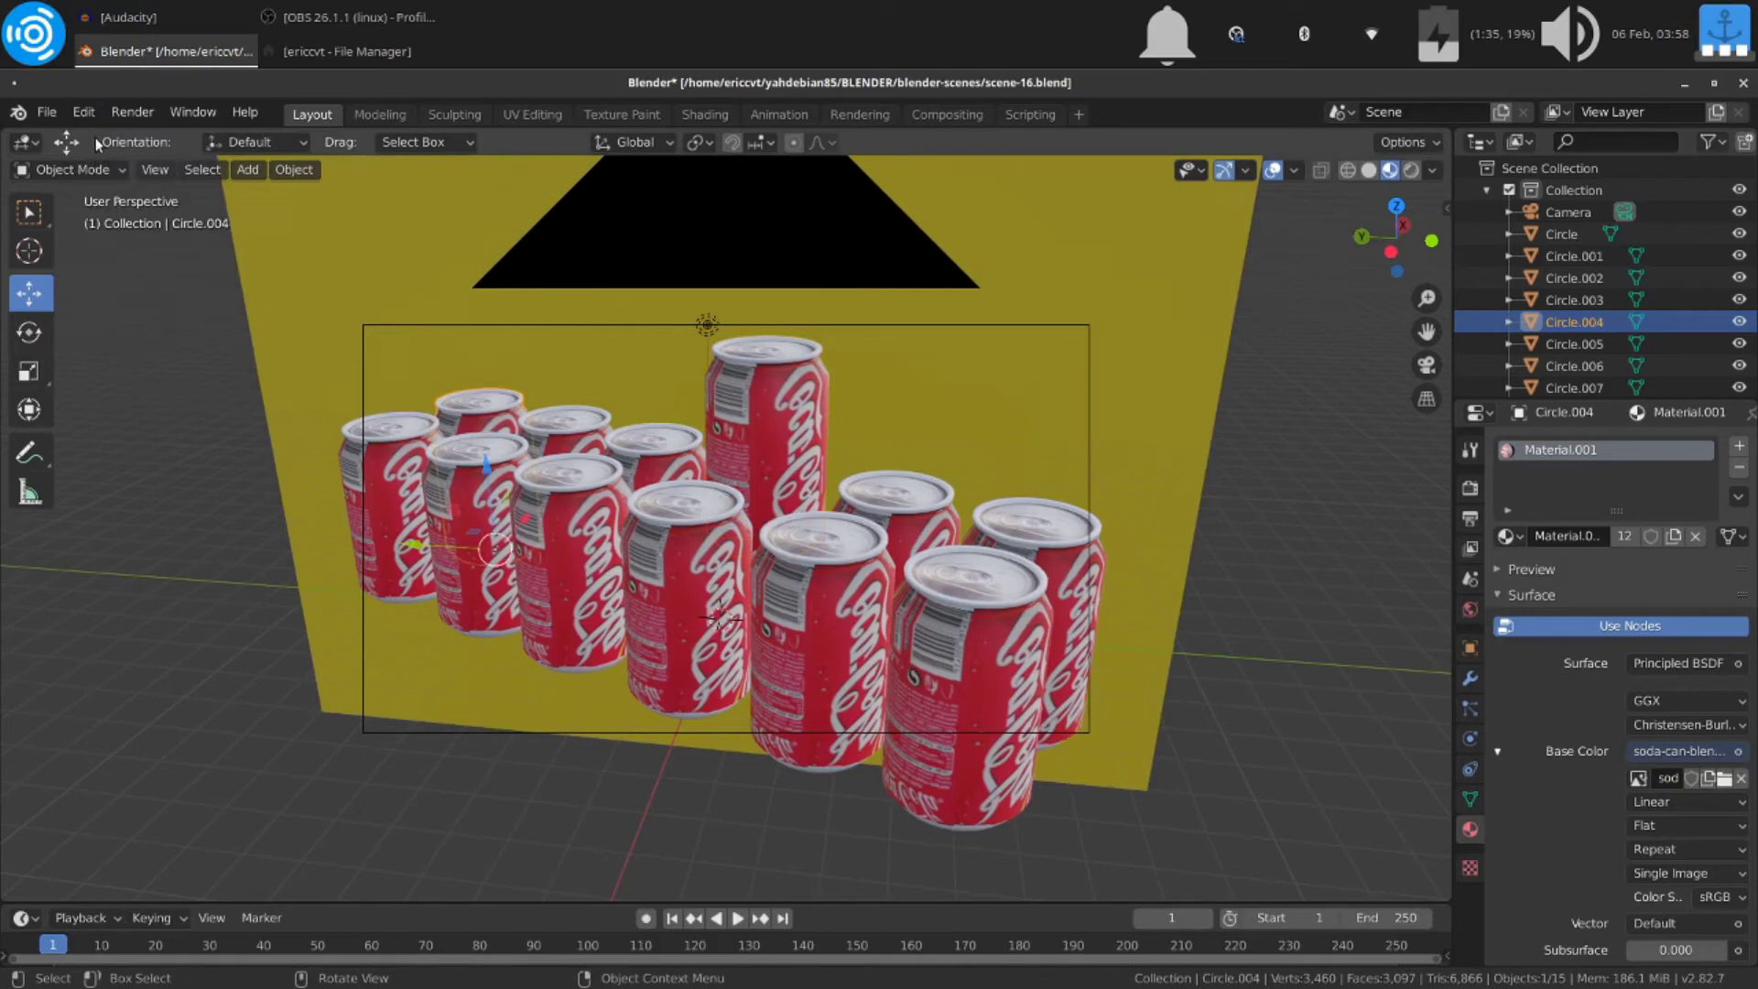
pyautogui.click(96, 111)
pyautogui.click(105, 158)
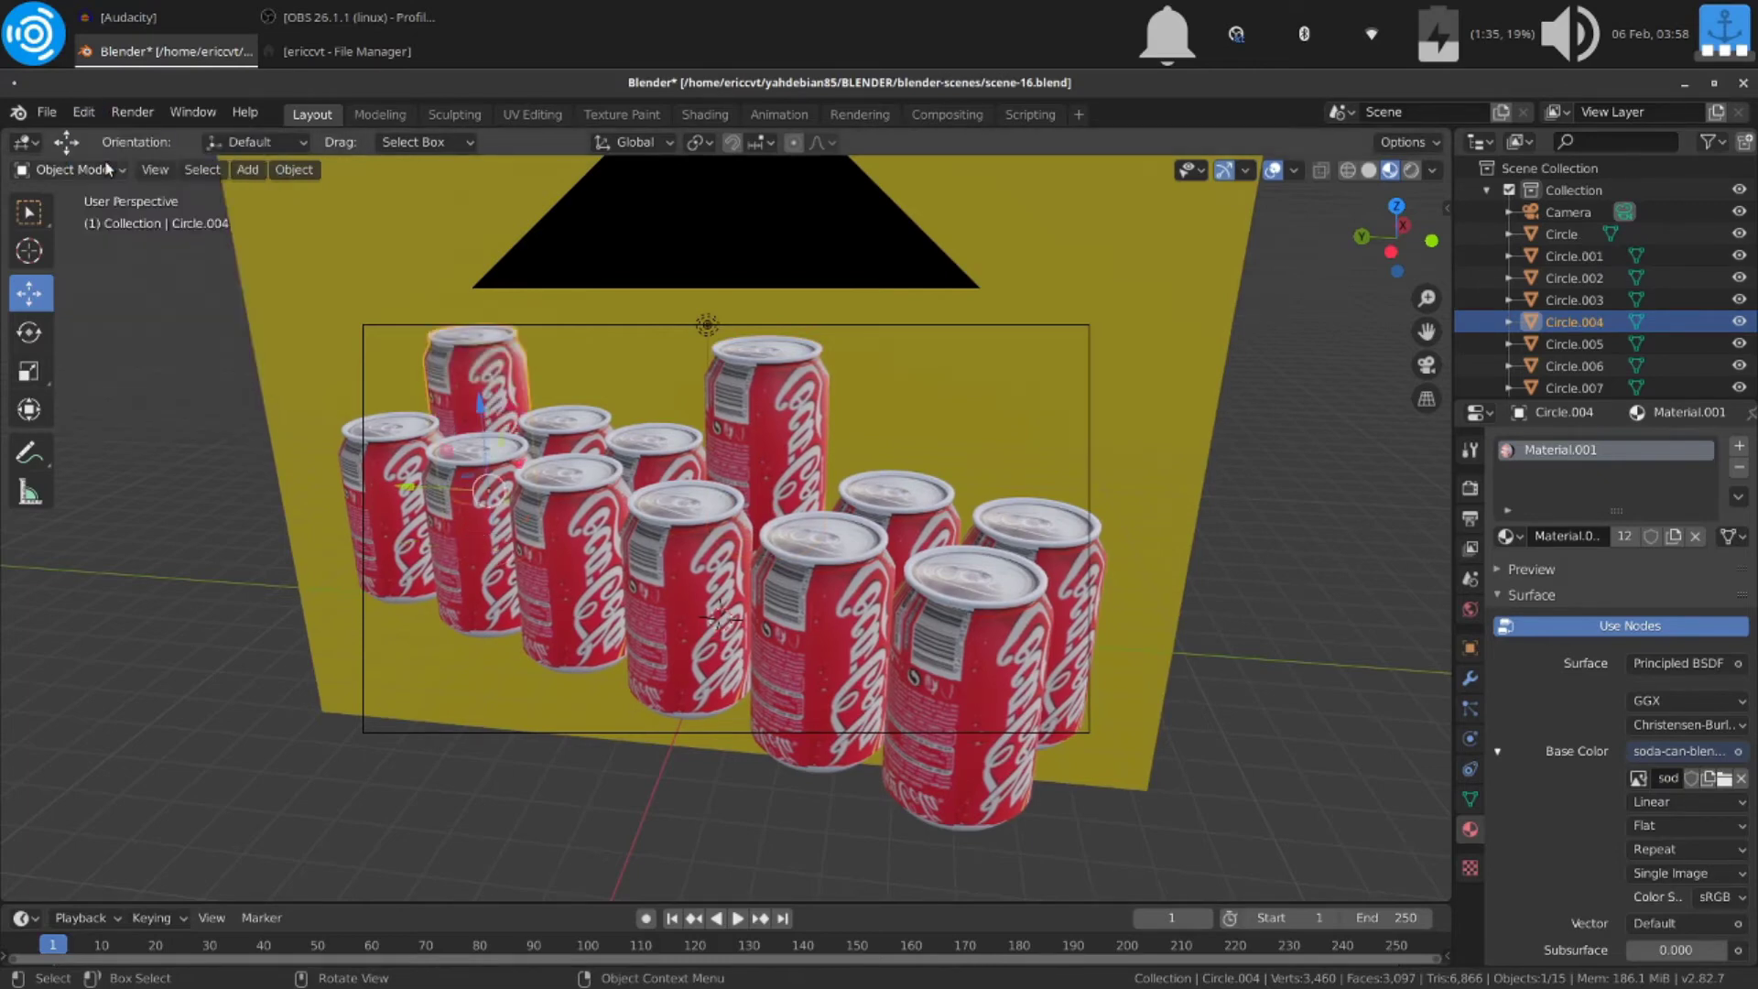
pyautogui.click(96, 115)
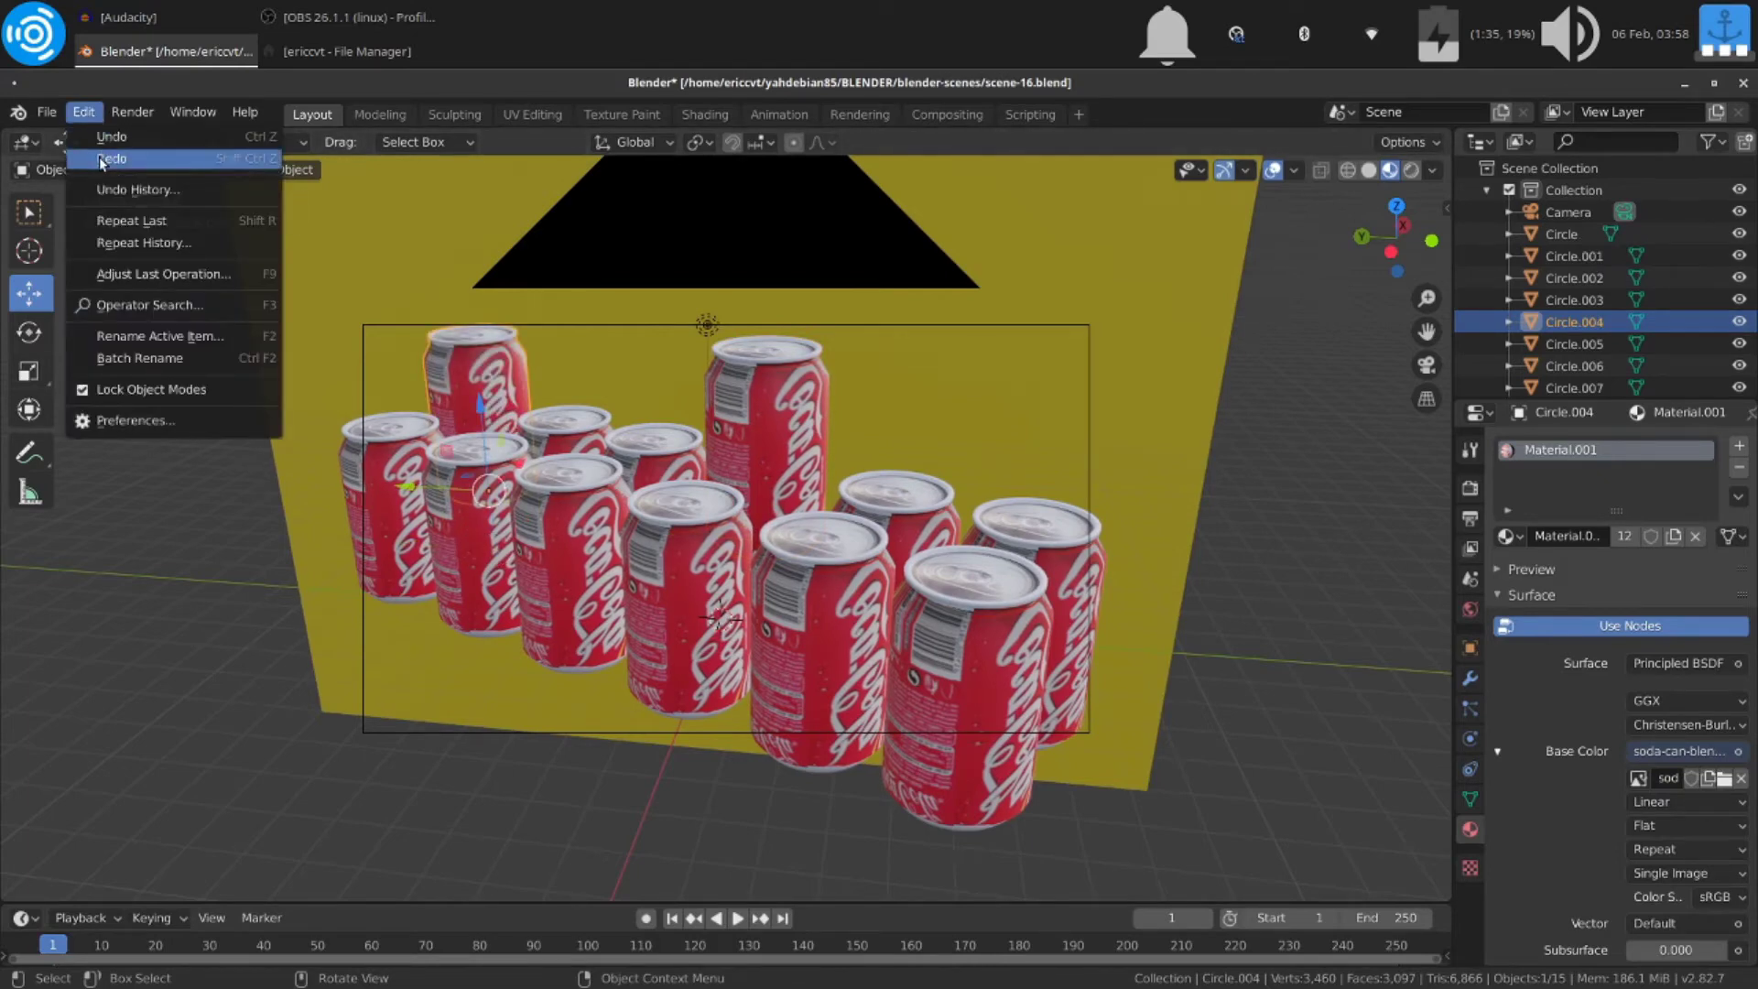
pyautogui.click(99, 157)
pyautogui.click(91, 114)
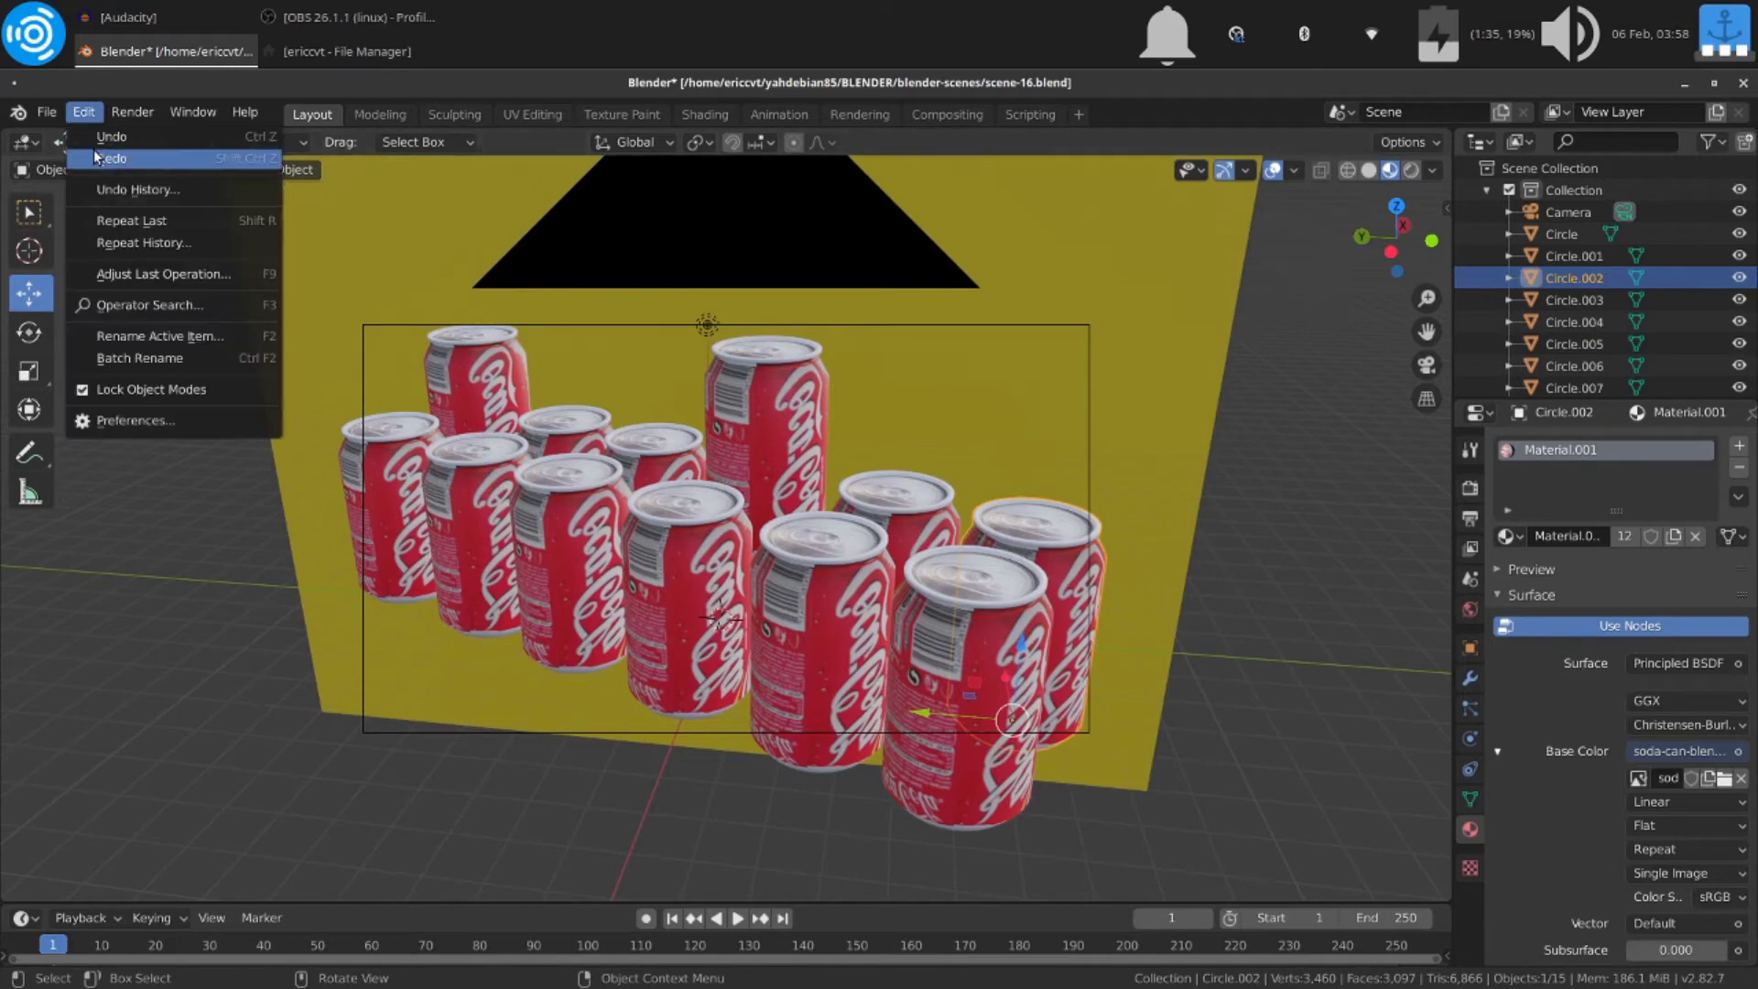
pyautogui.click(96, 156)
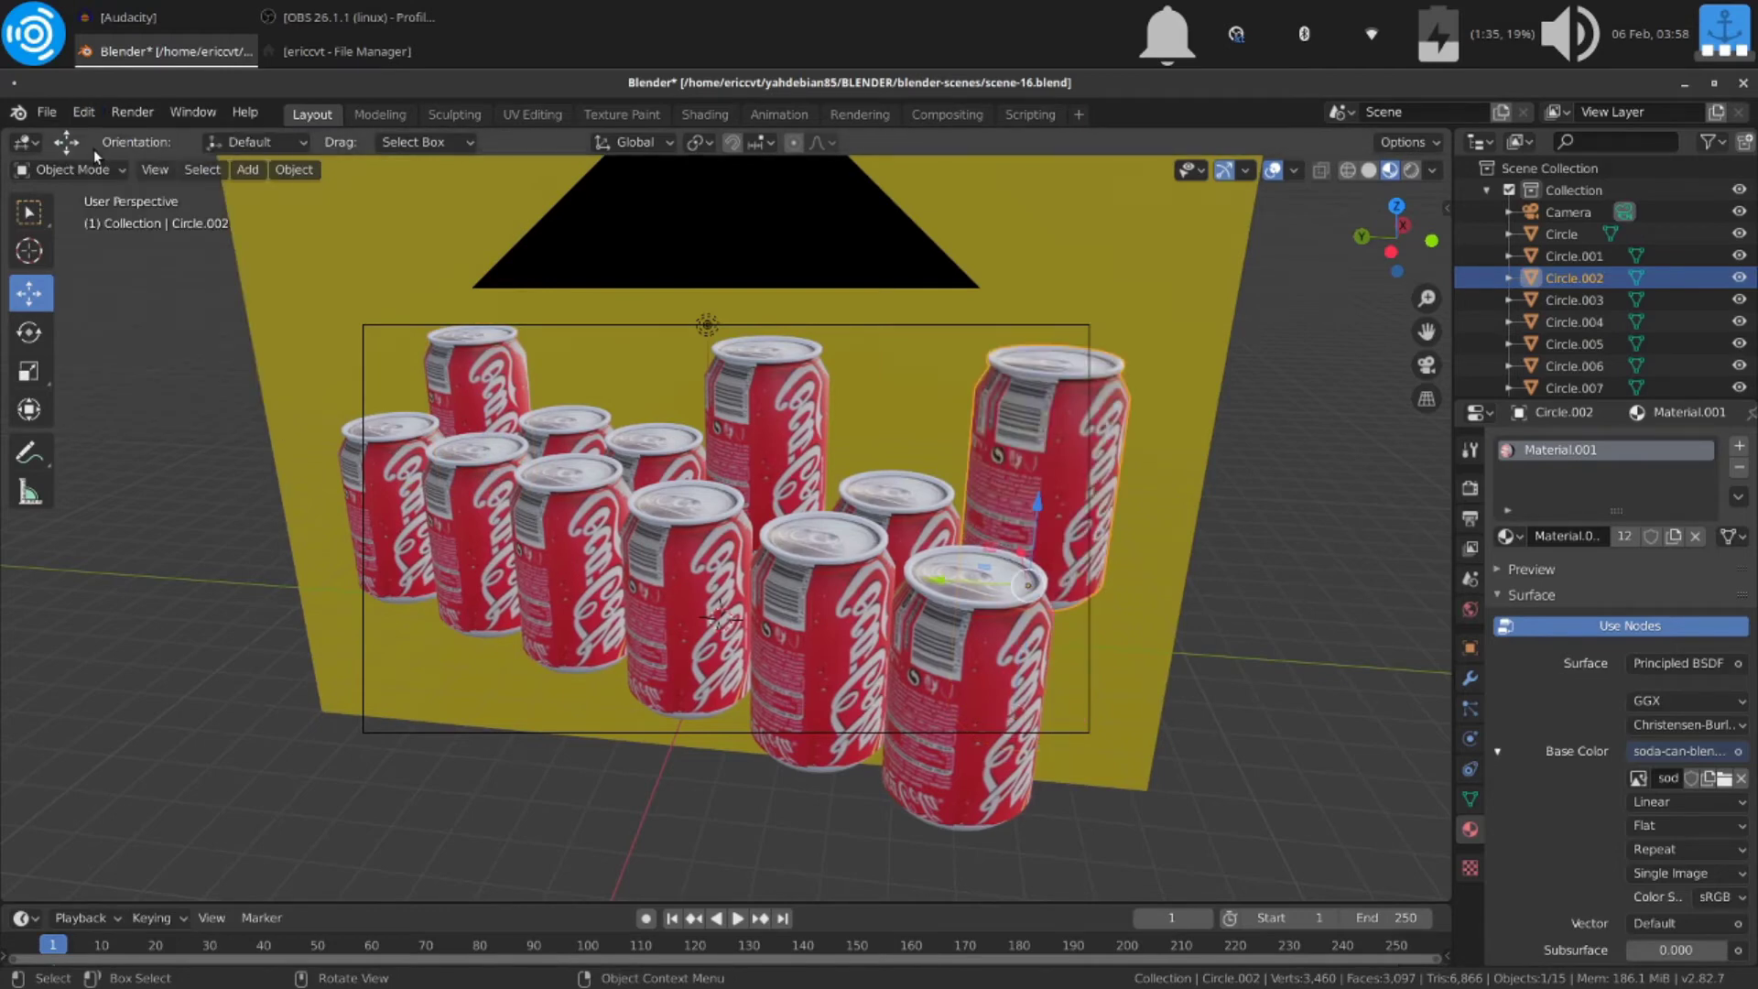
# Step: Render the camera view of the three raised cans into slot 4
pyautogui.click(123, 113)
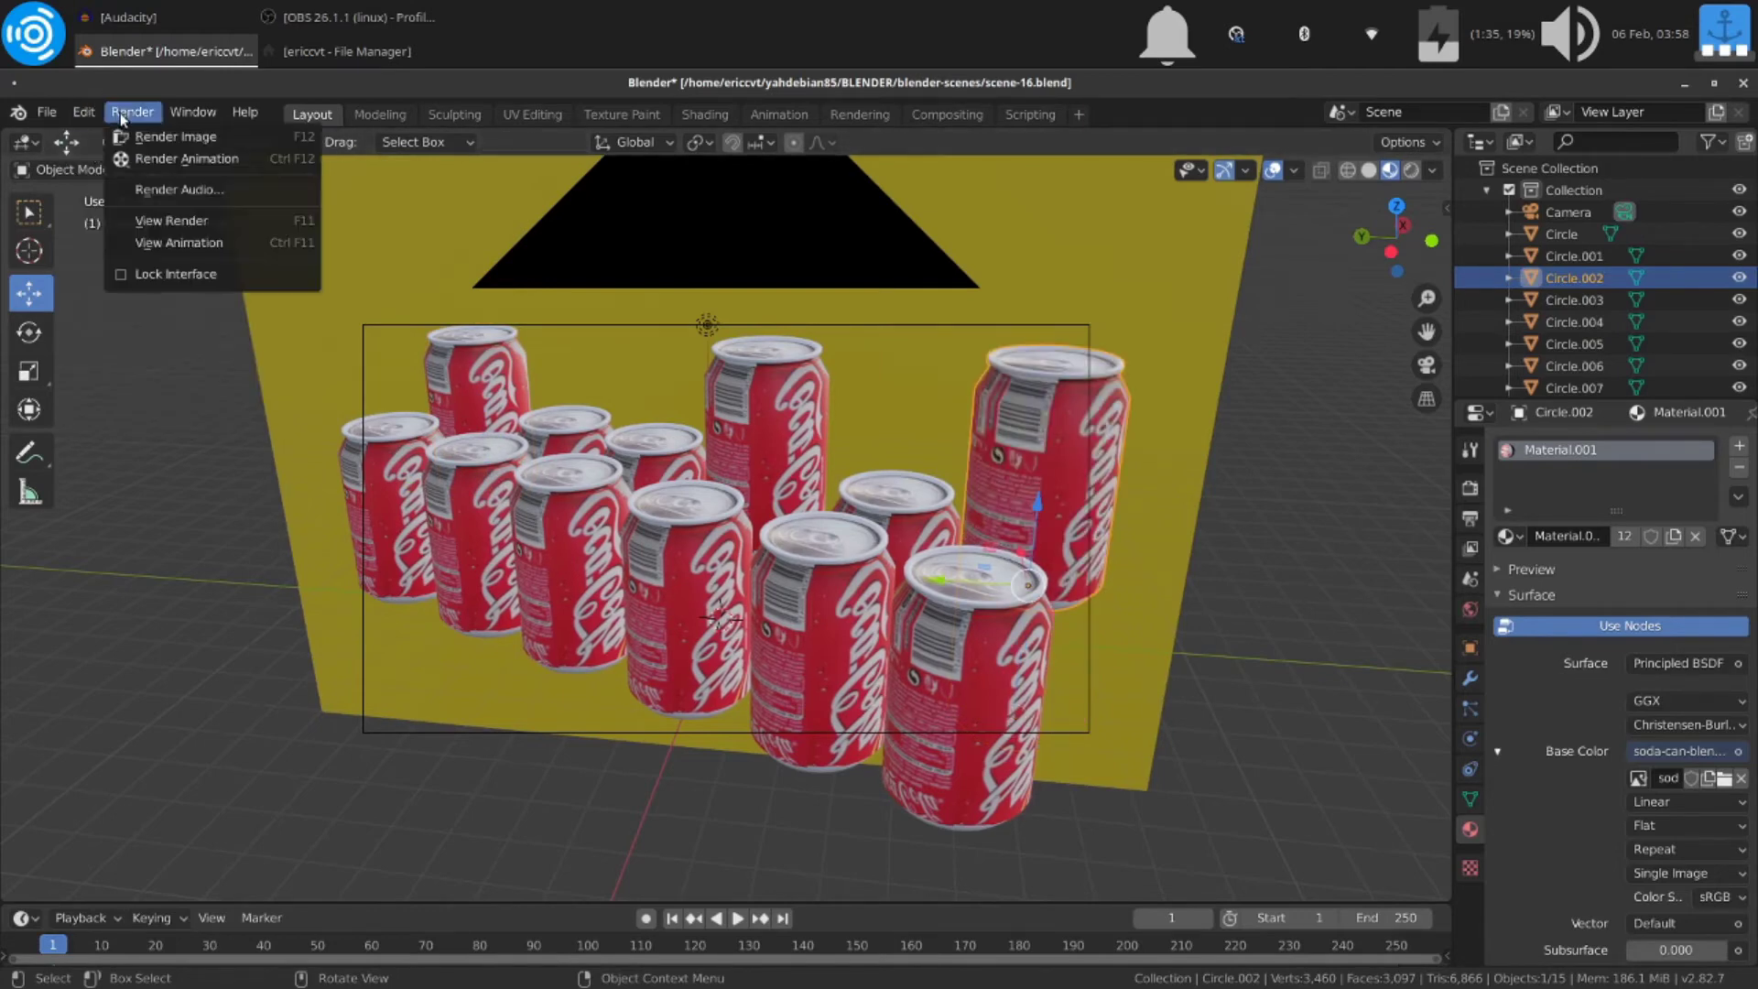
pyautogui.click(138, 138)
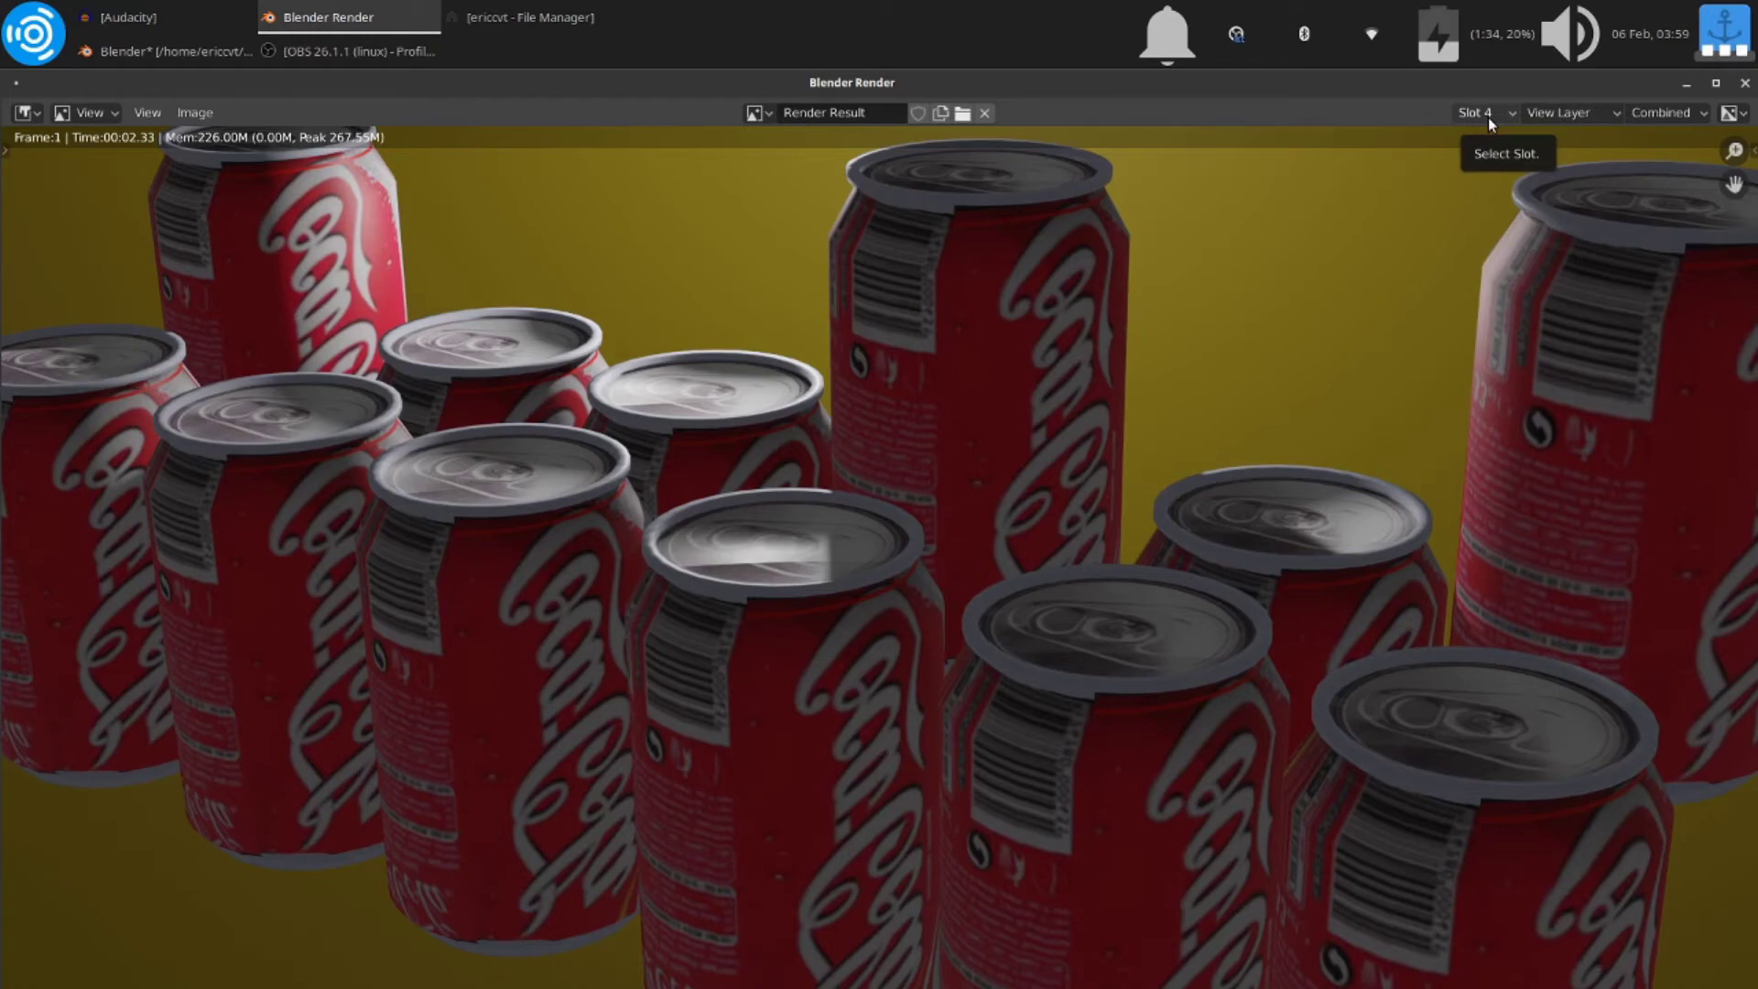
# Step: Make empty render slot 5 active and close the render window
pyautogui.click(1485, 117)
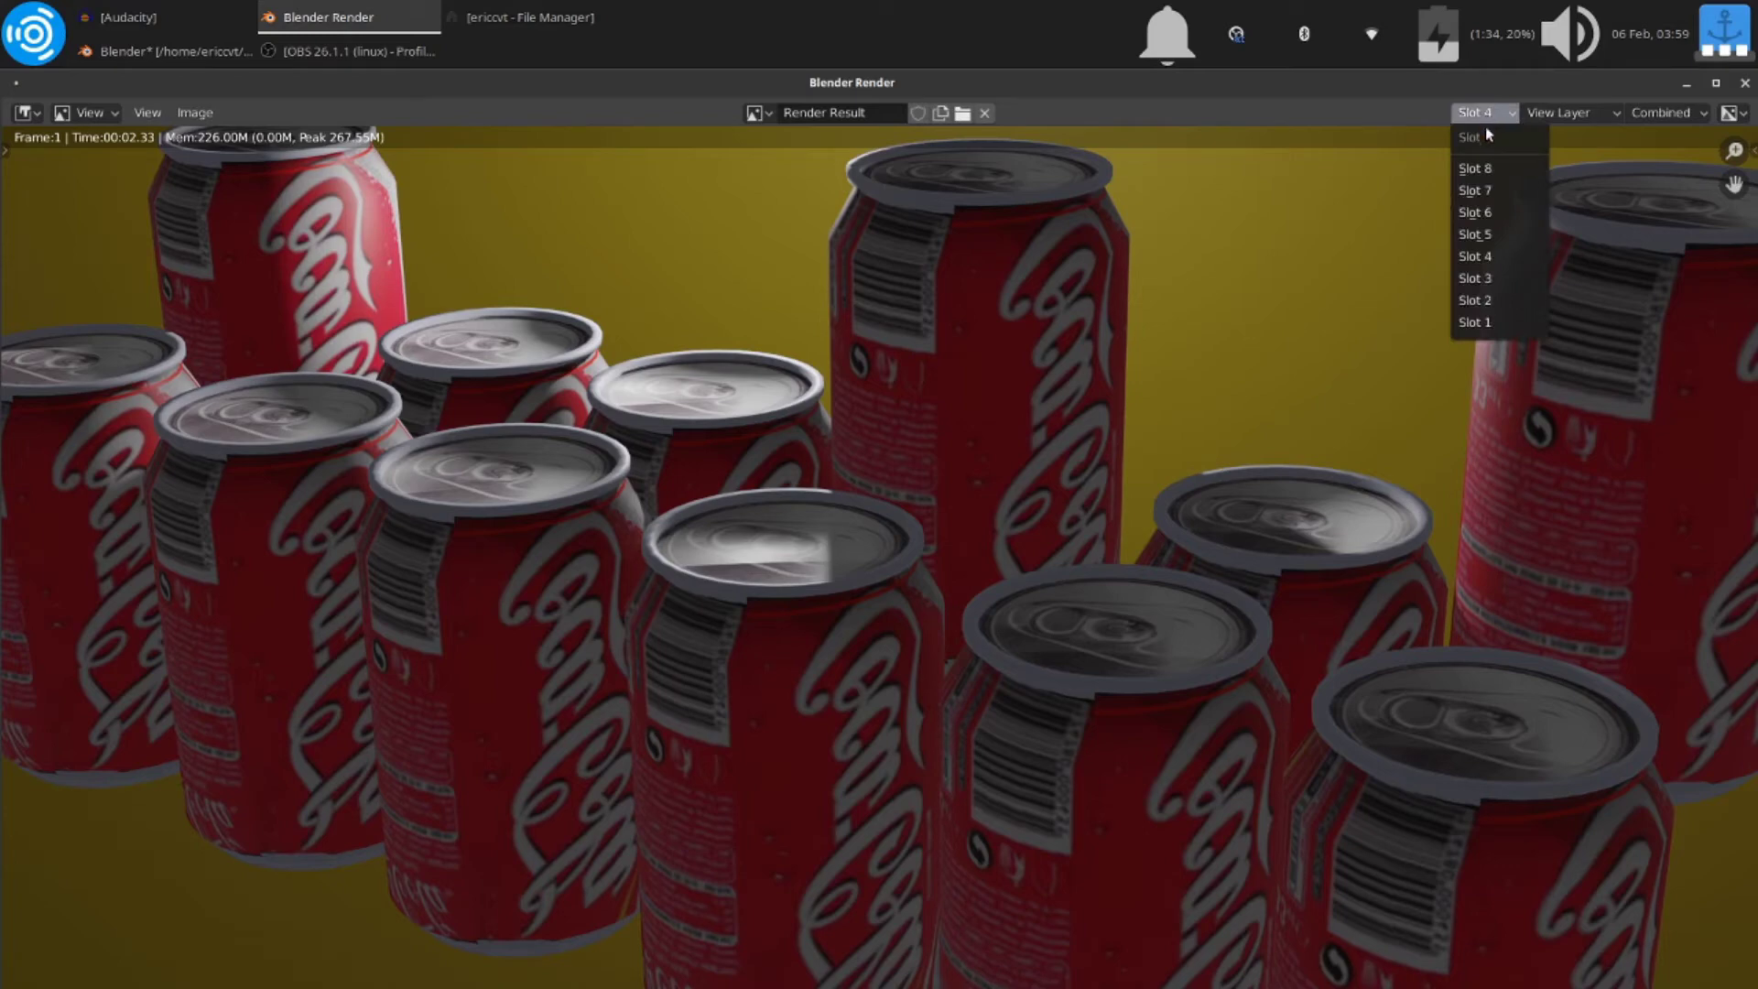
pyautogui.click(1476, 234)
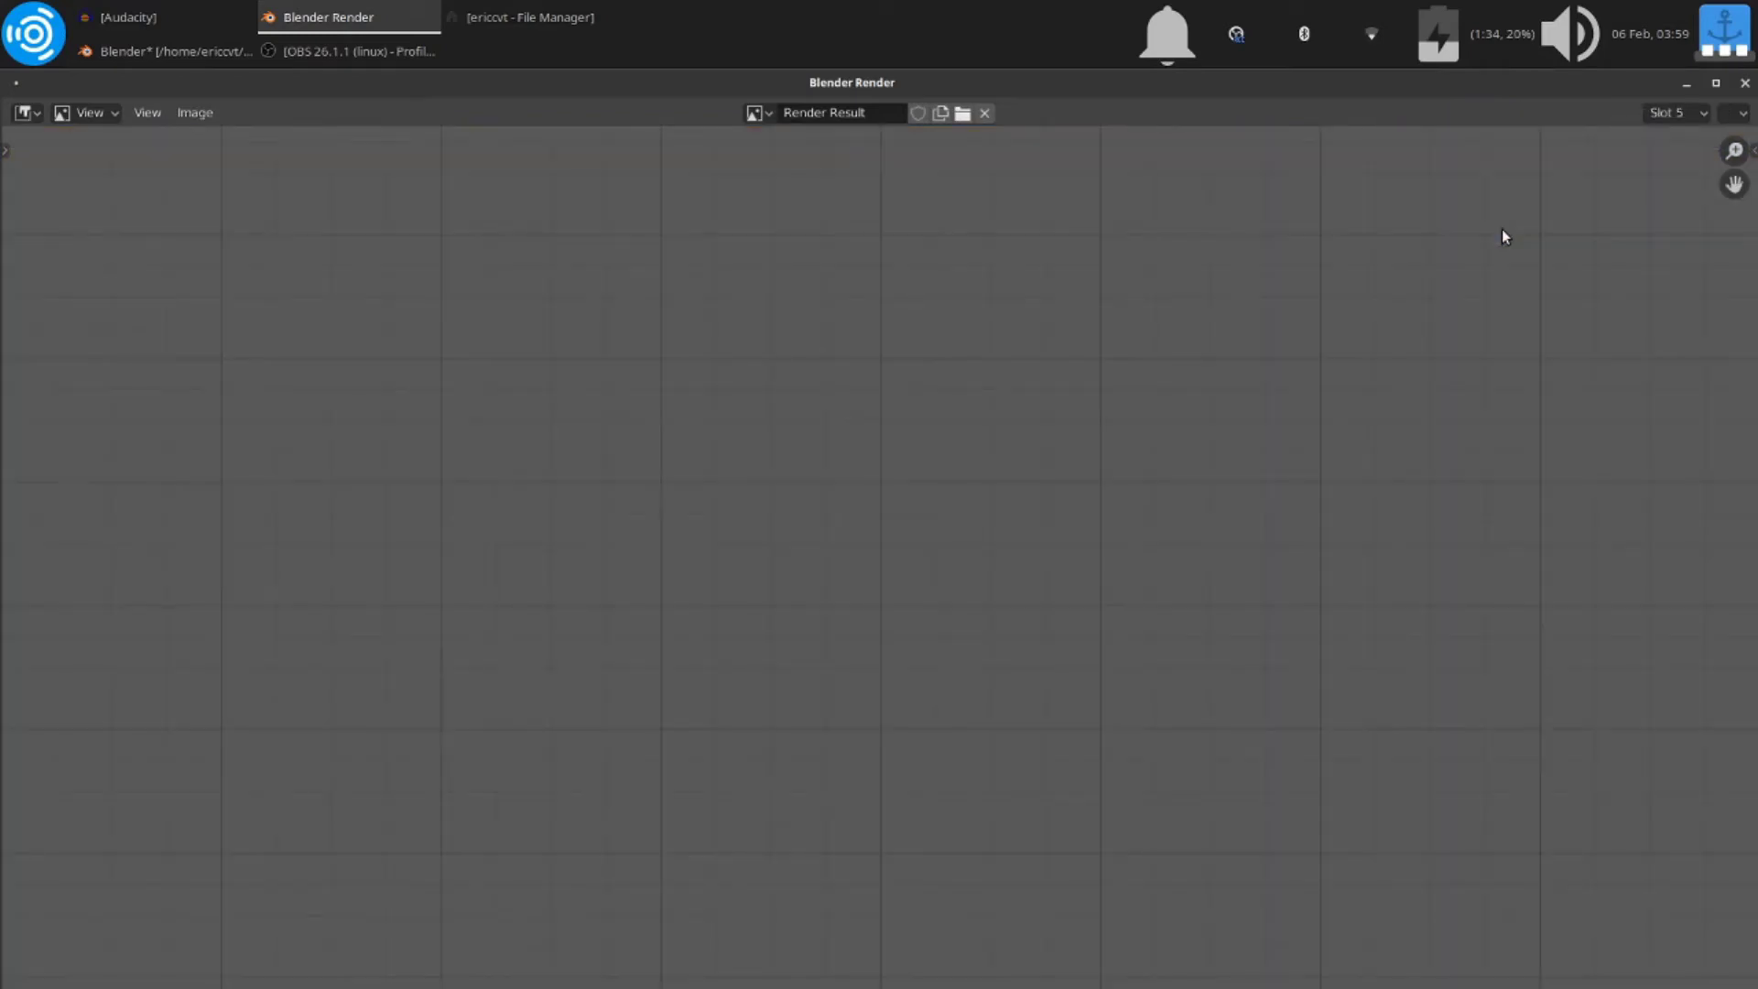
pyautogui.click(1745, 82)
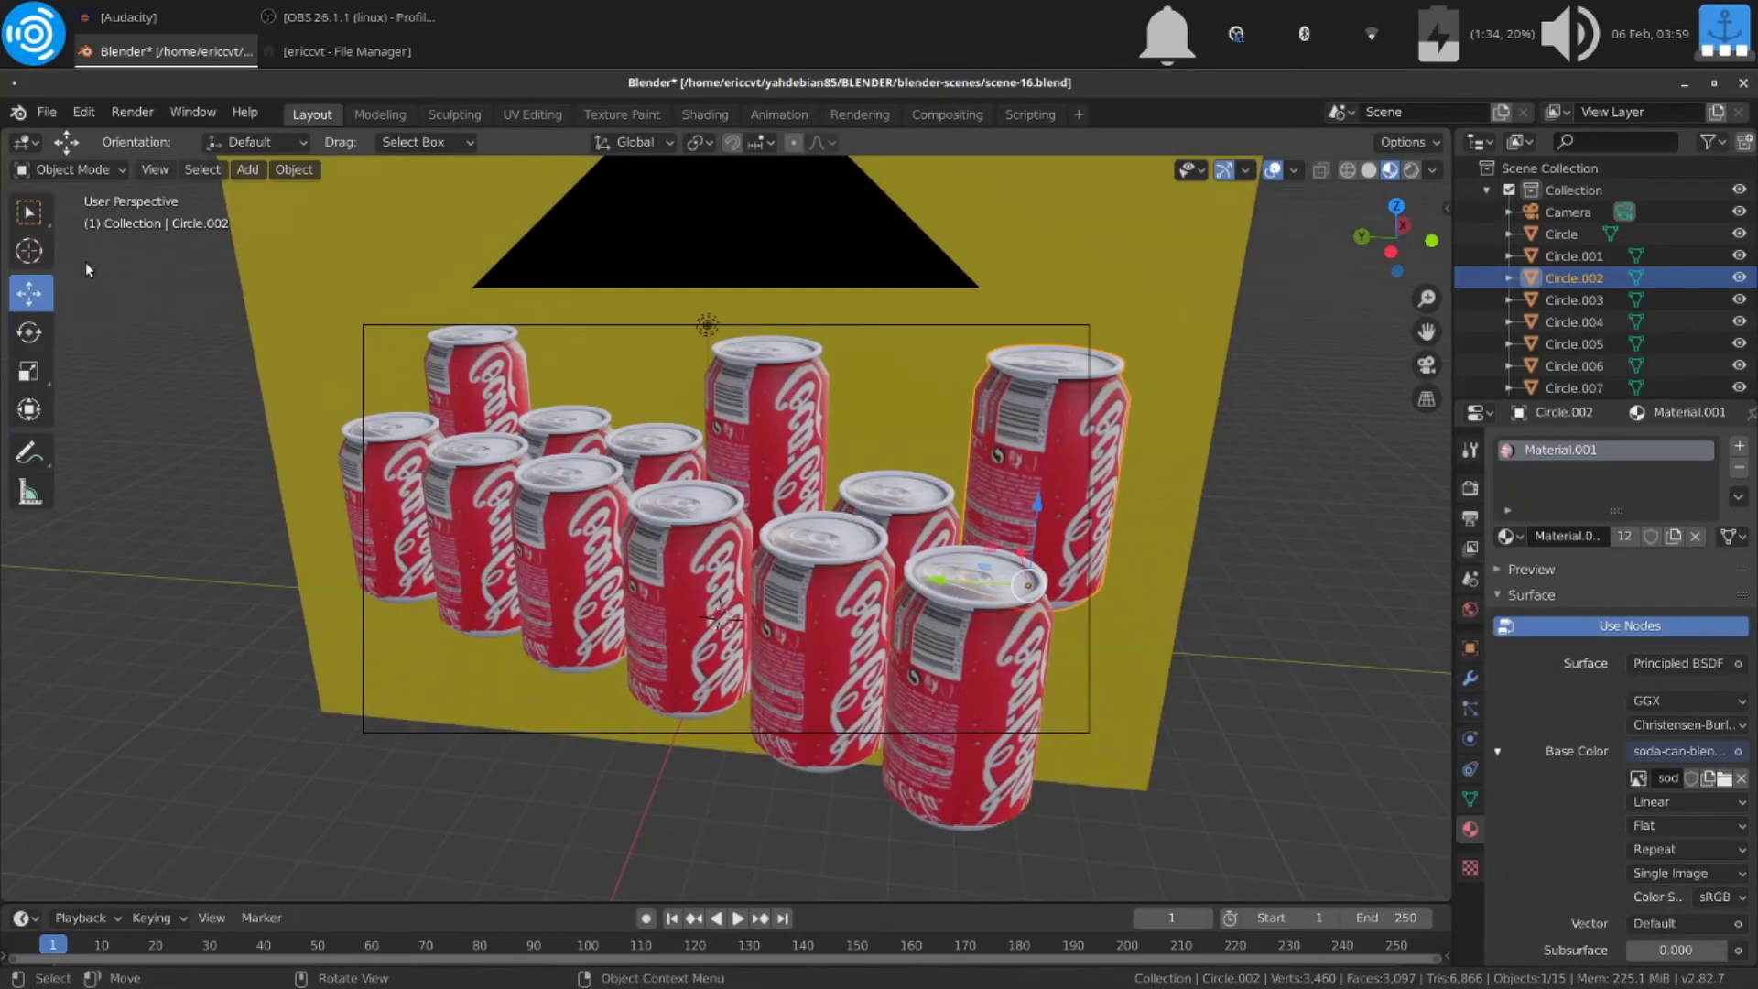
# Step: Undo the earlier lifts of the back-right, back-left and tall middle cans so all sit level
pyautogui.click(84, 112)
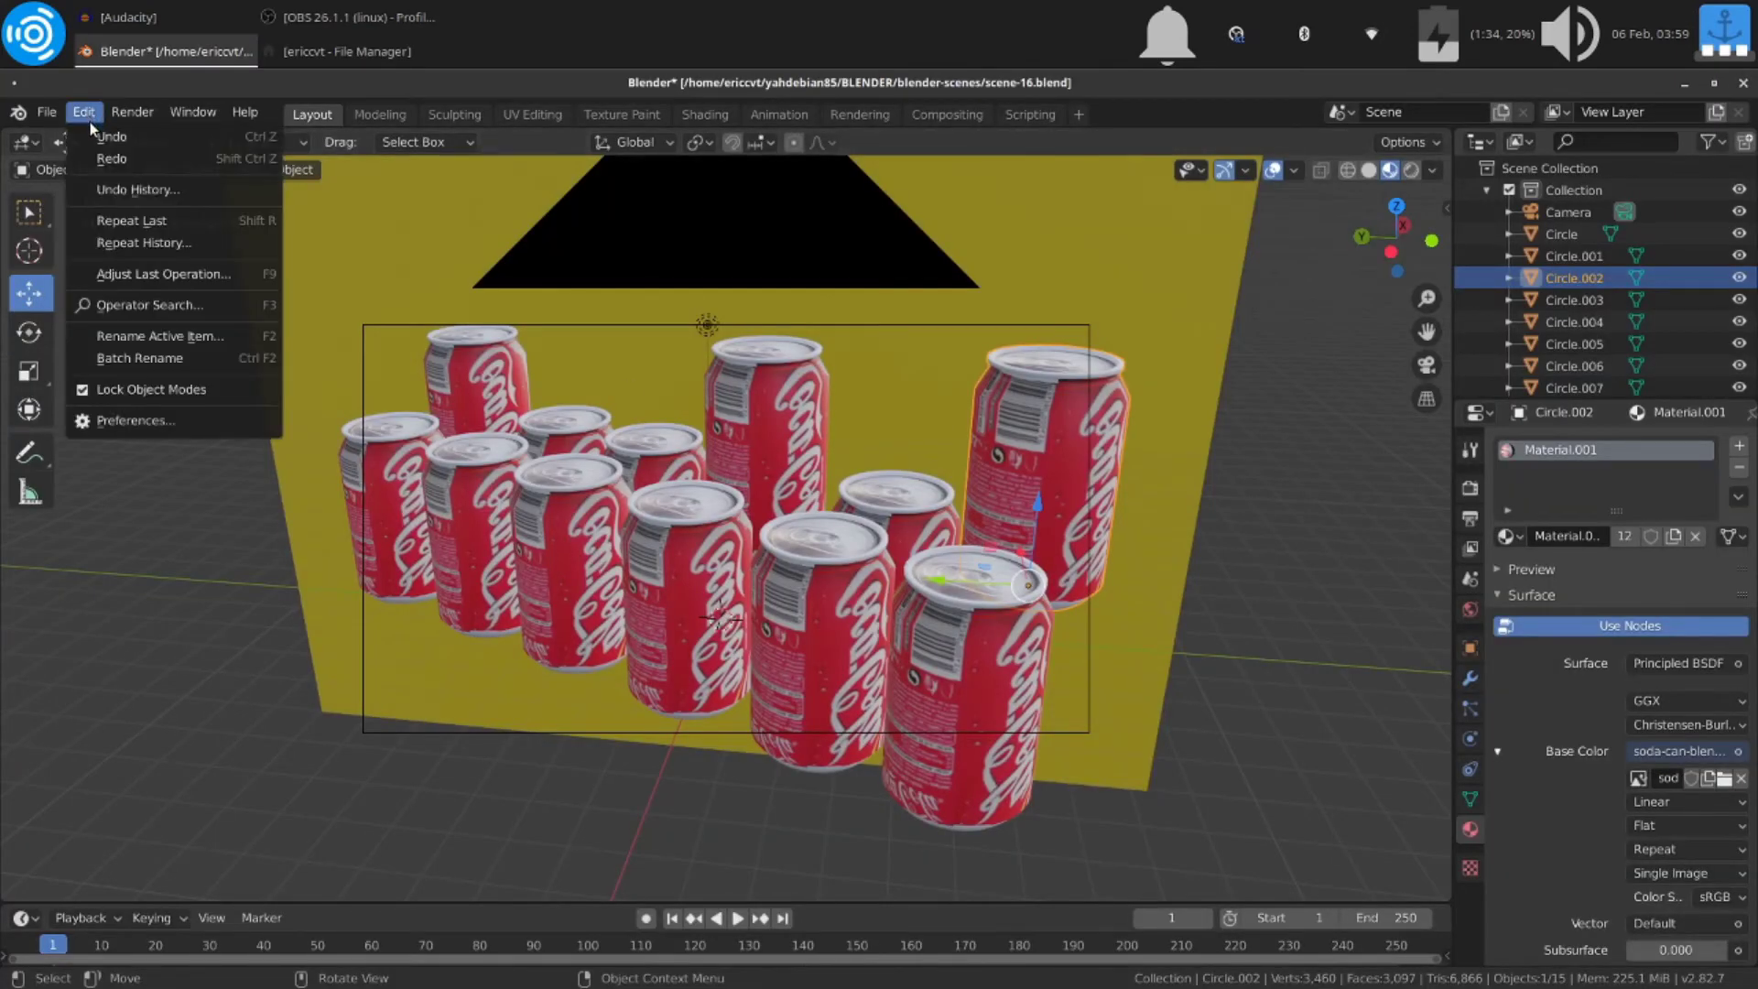
pyautogui.click(93, 133)
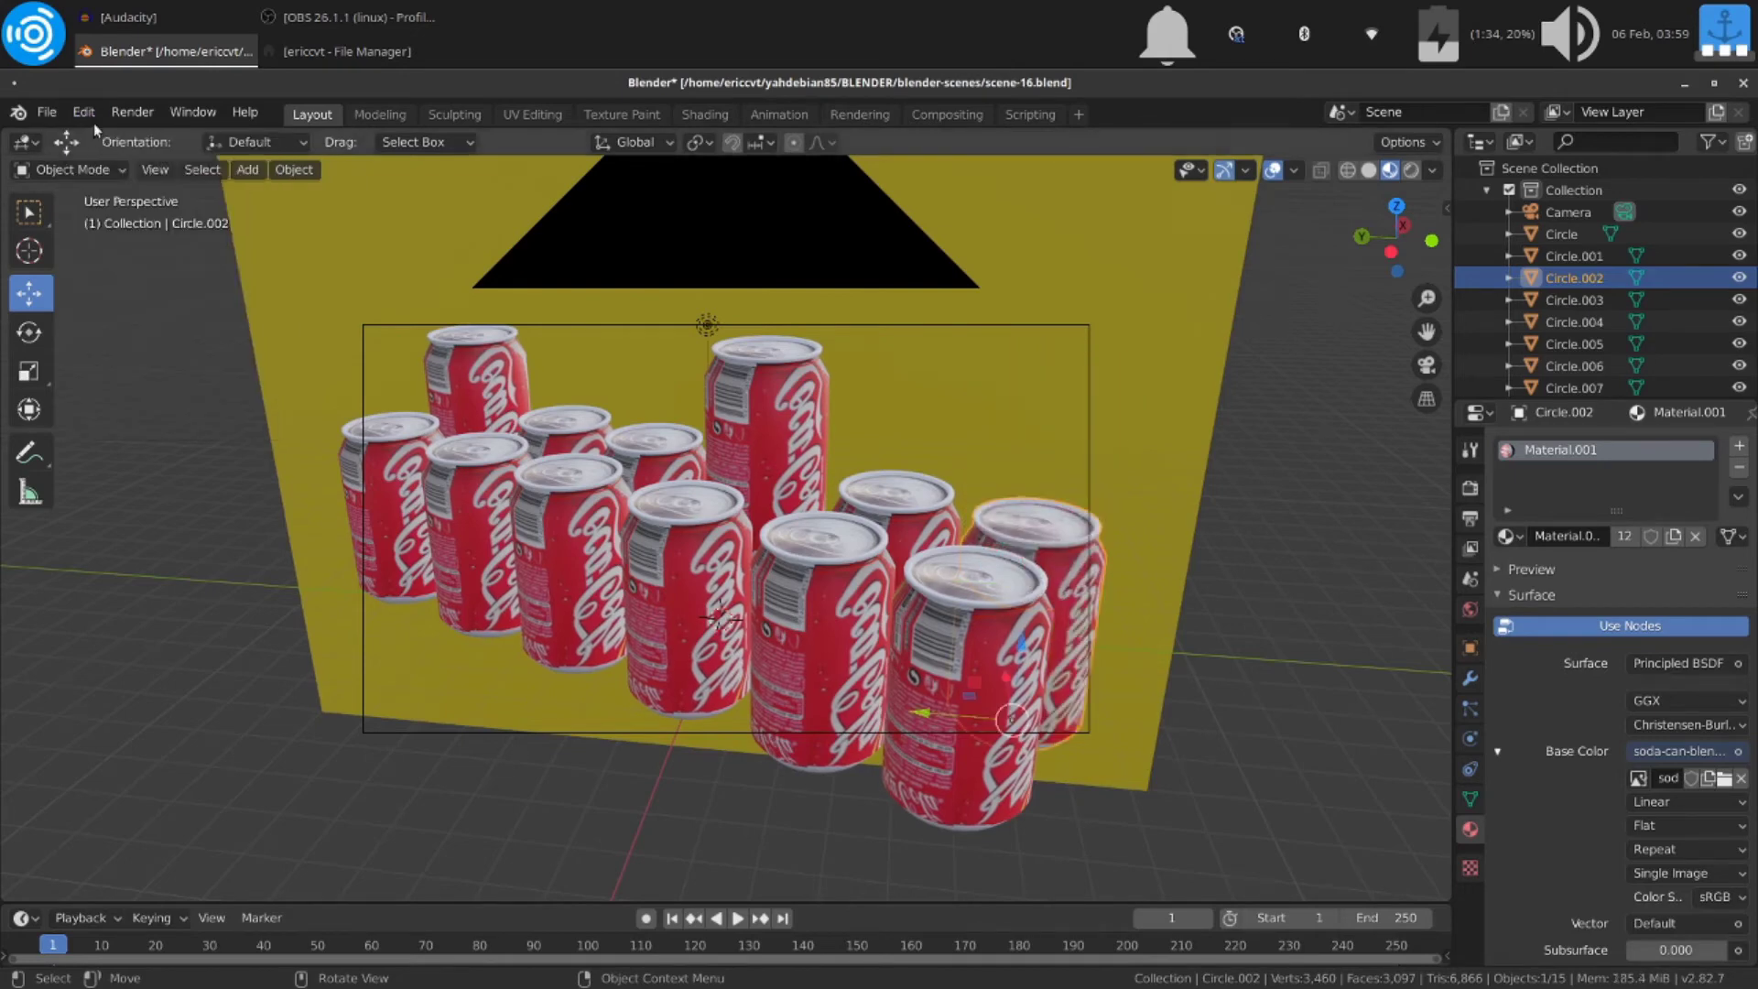
pyautogui.click(92, 117)
pyautogui.click(95, 132)
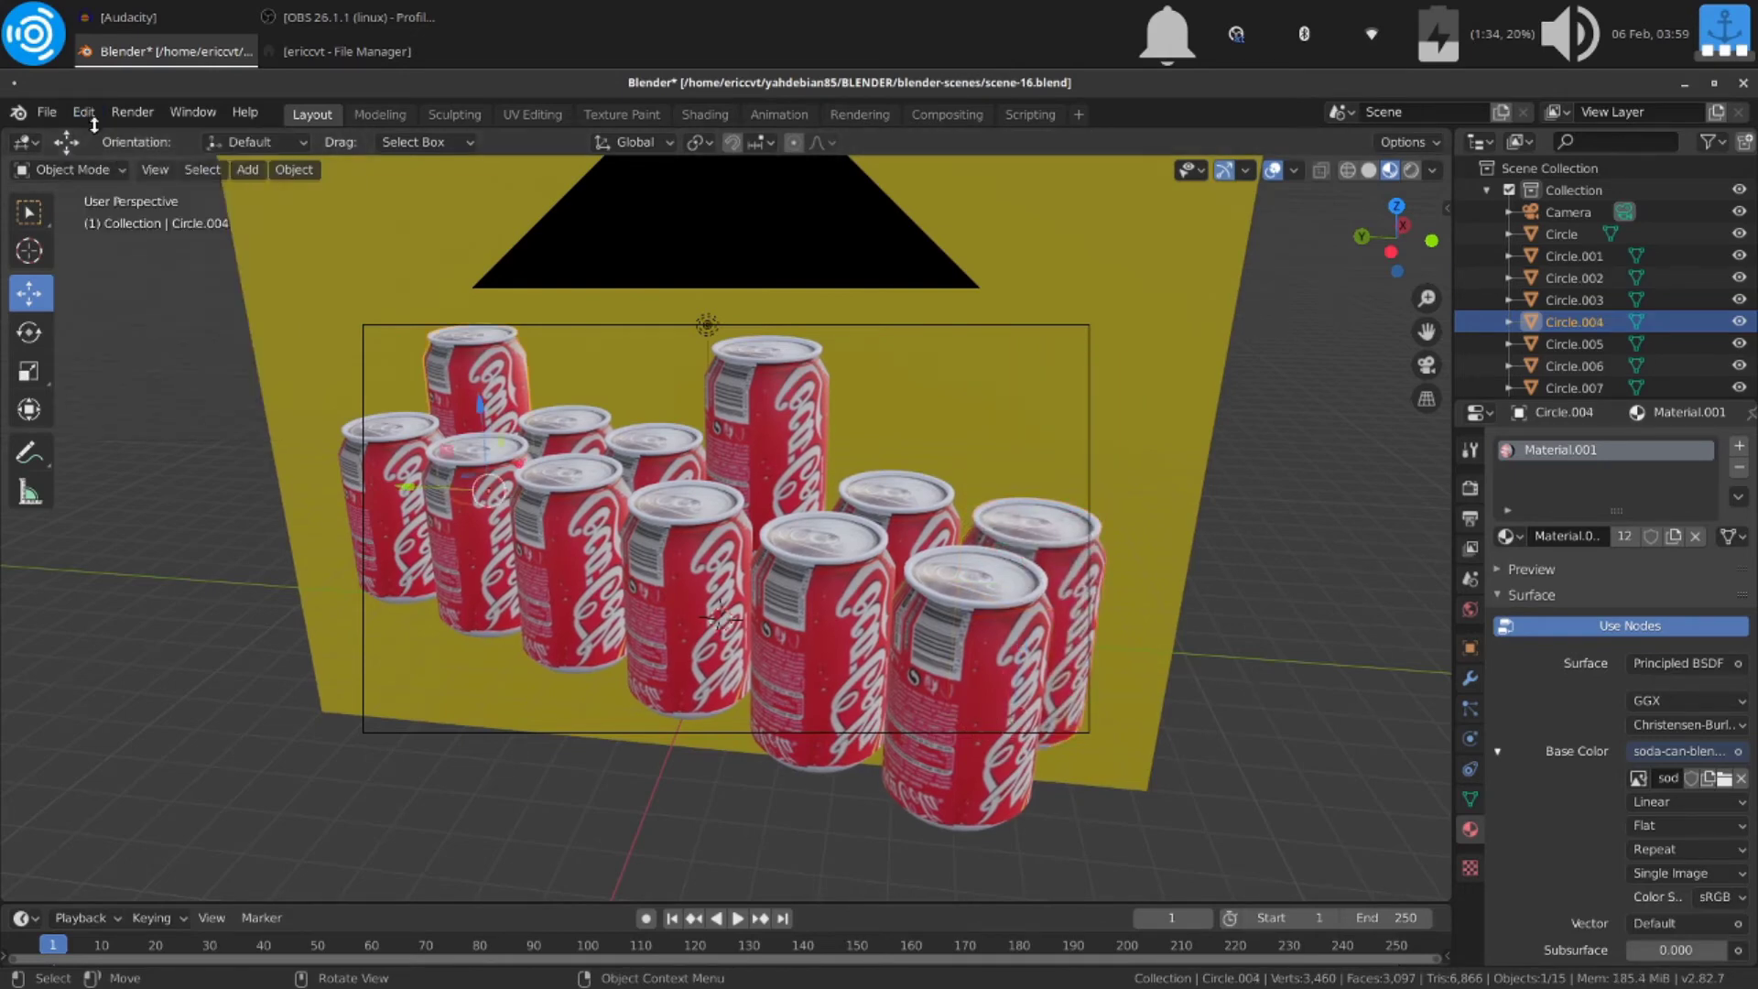
pyautogui.click(92, 115)
pyautogui.click(99, 138)
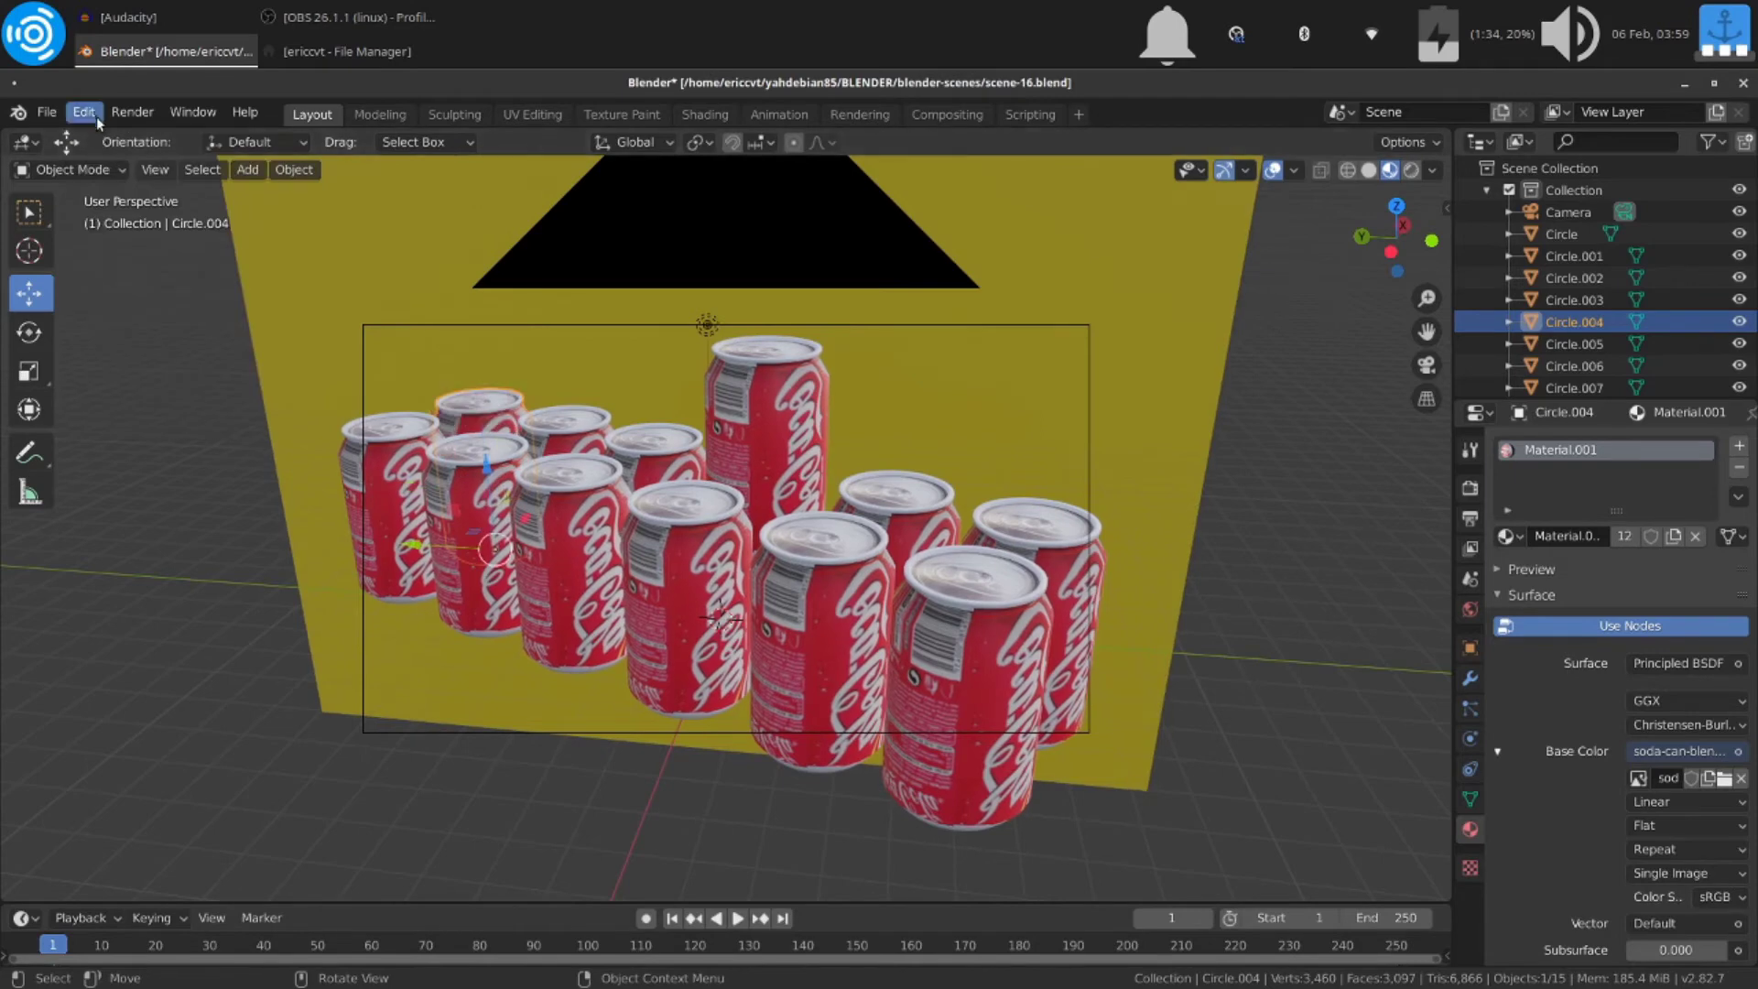
pyautogui.click(96, 116)
pyautogui.click(99, 134)
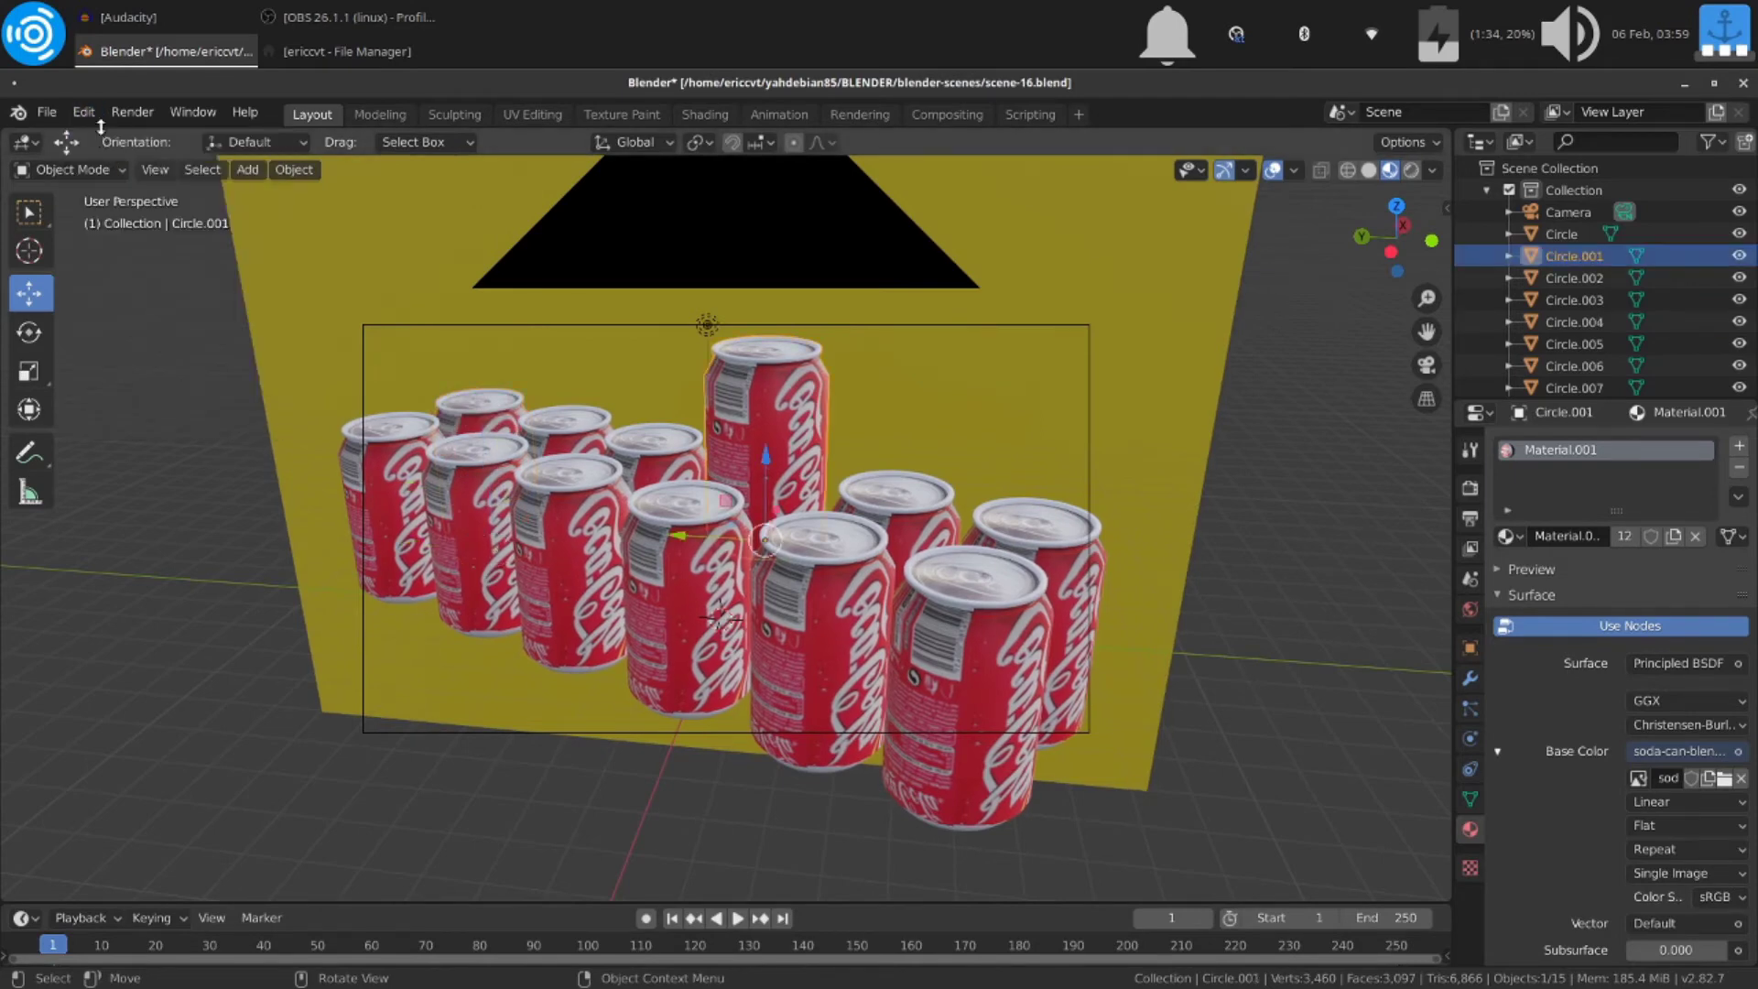
pyautogui.click(91, 115)
pyautogui.click(103, 136)
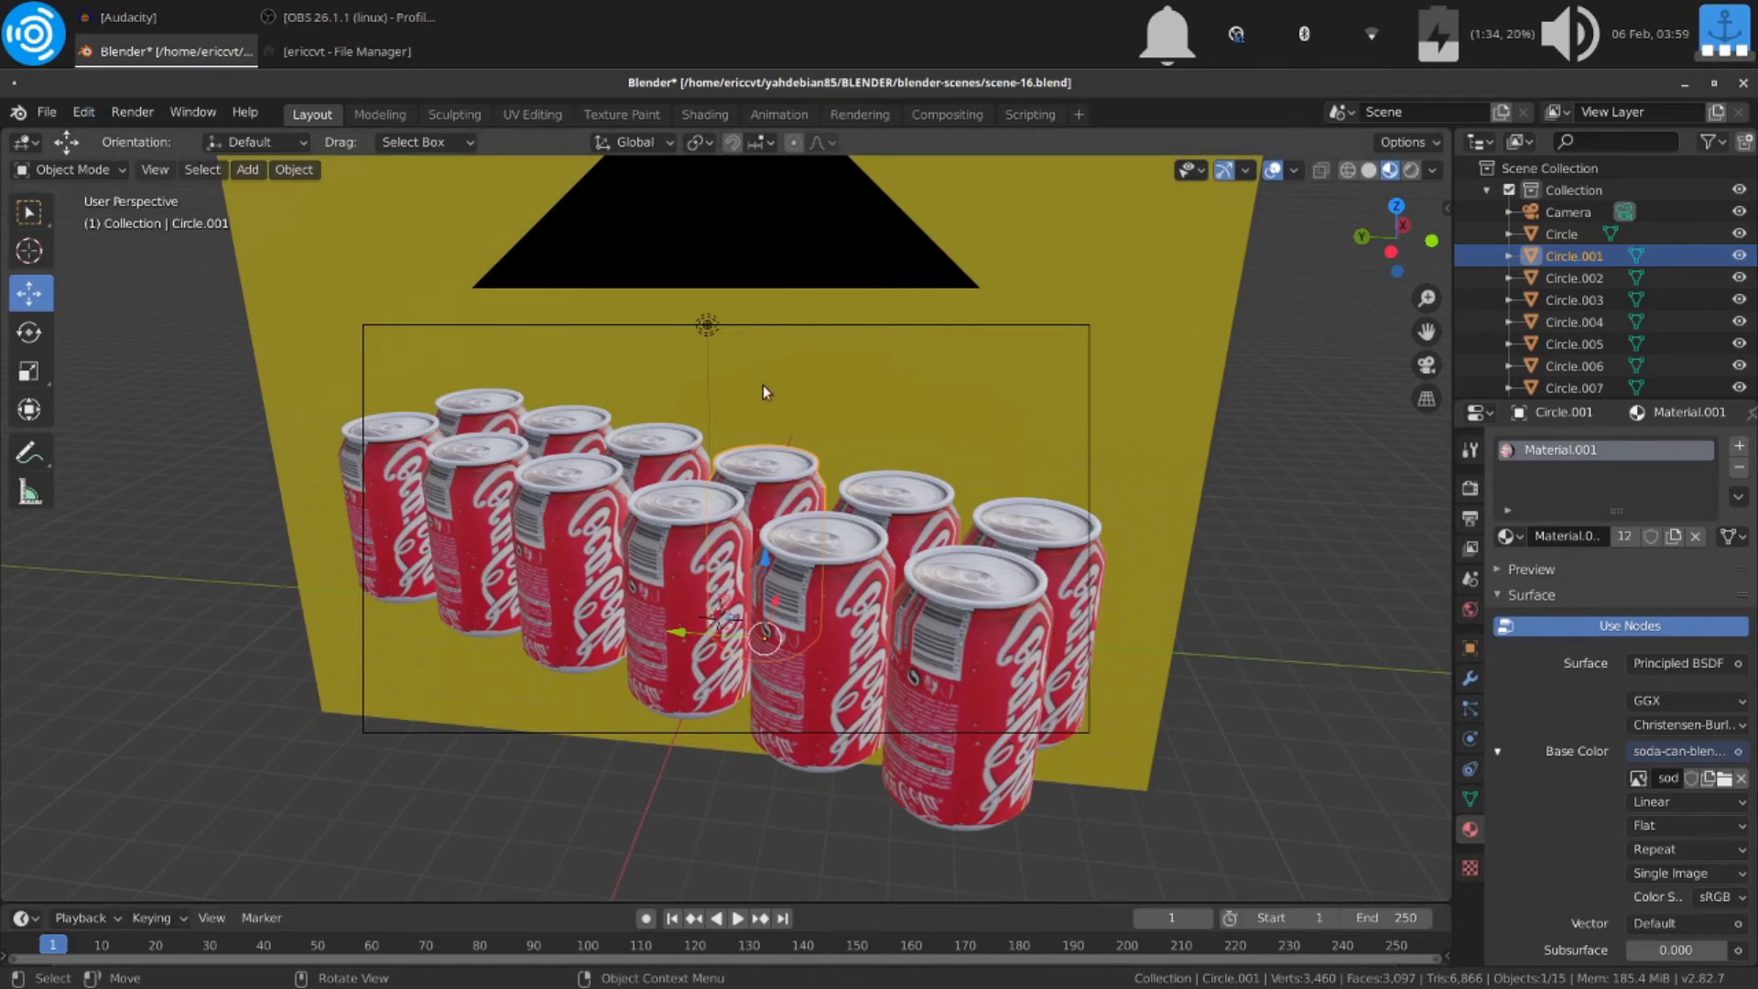
# Step: Raise the Circle can, turn it about 86° on X onto its side, and lift it about 1.7 m
pyautogui.click(935, 518)
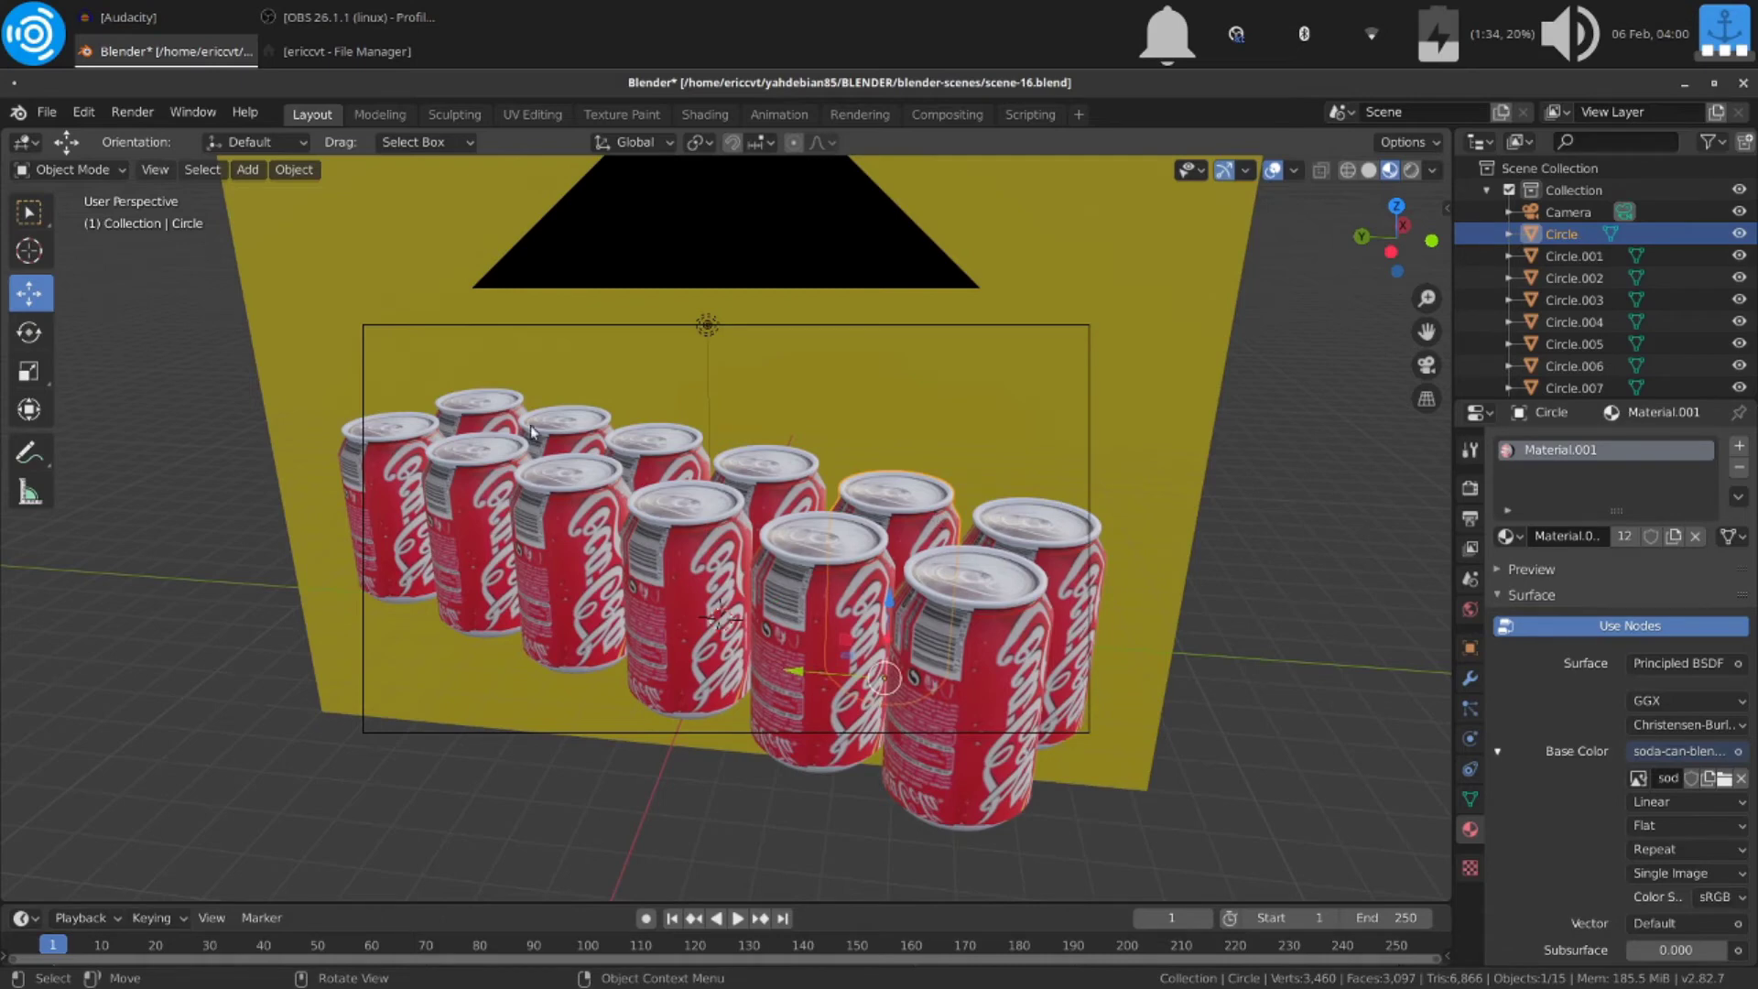
pyautogui.moveTo(886, 635); pyautogui.dragTo(893, 498)
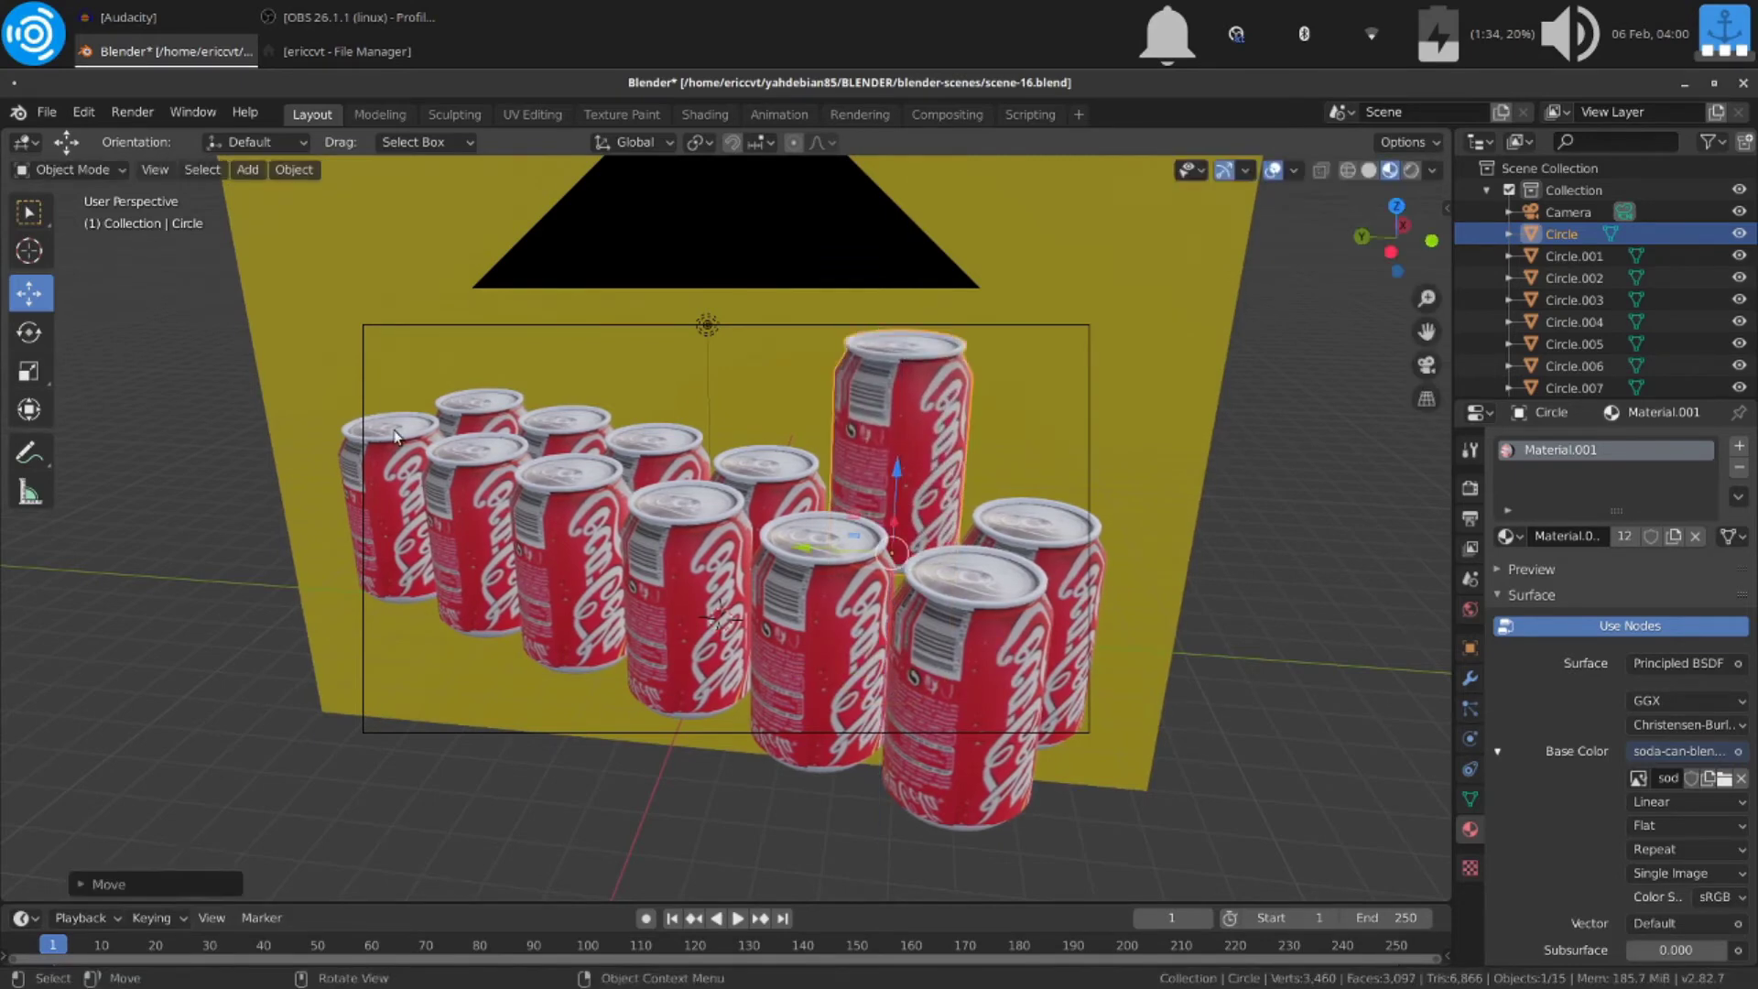
pyautogui.click(42, 337)
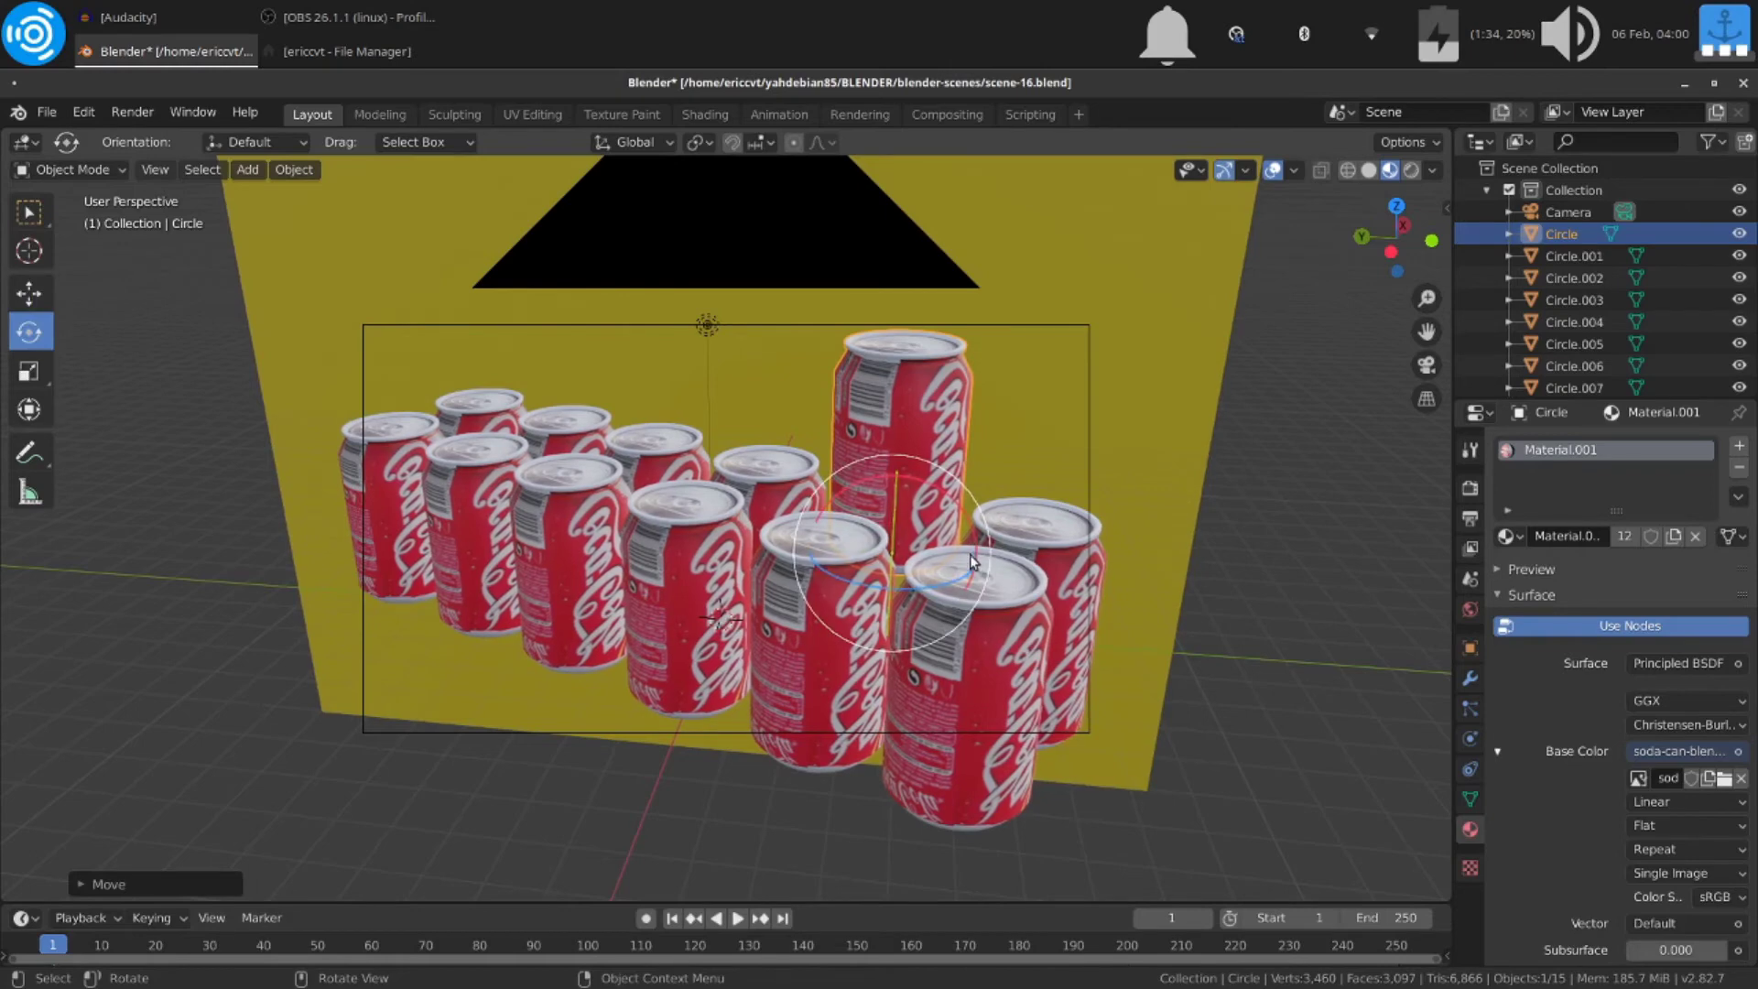
pyautogui.moveTo(972, 561); pyautogui.dragTo(878, 597)
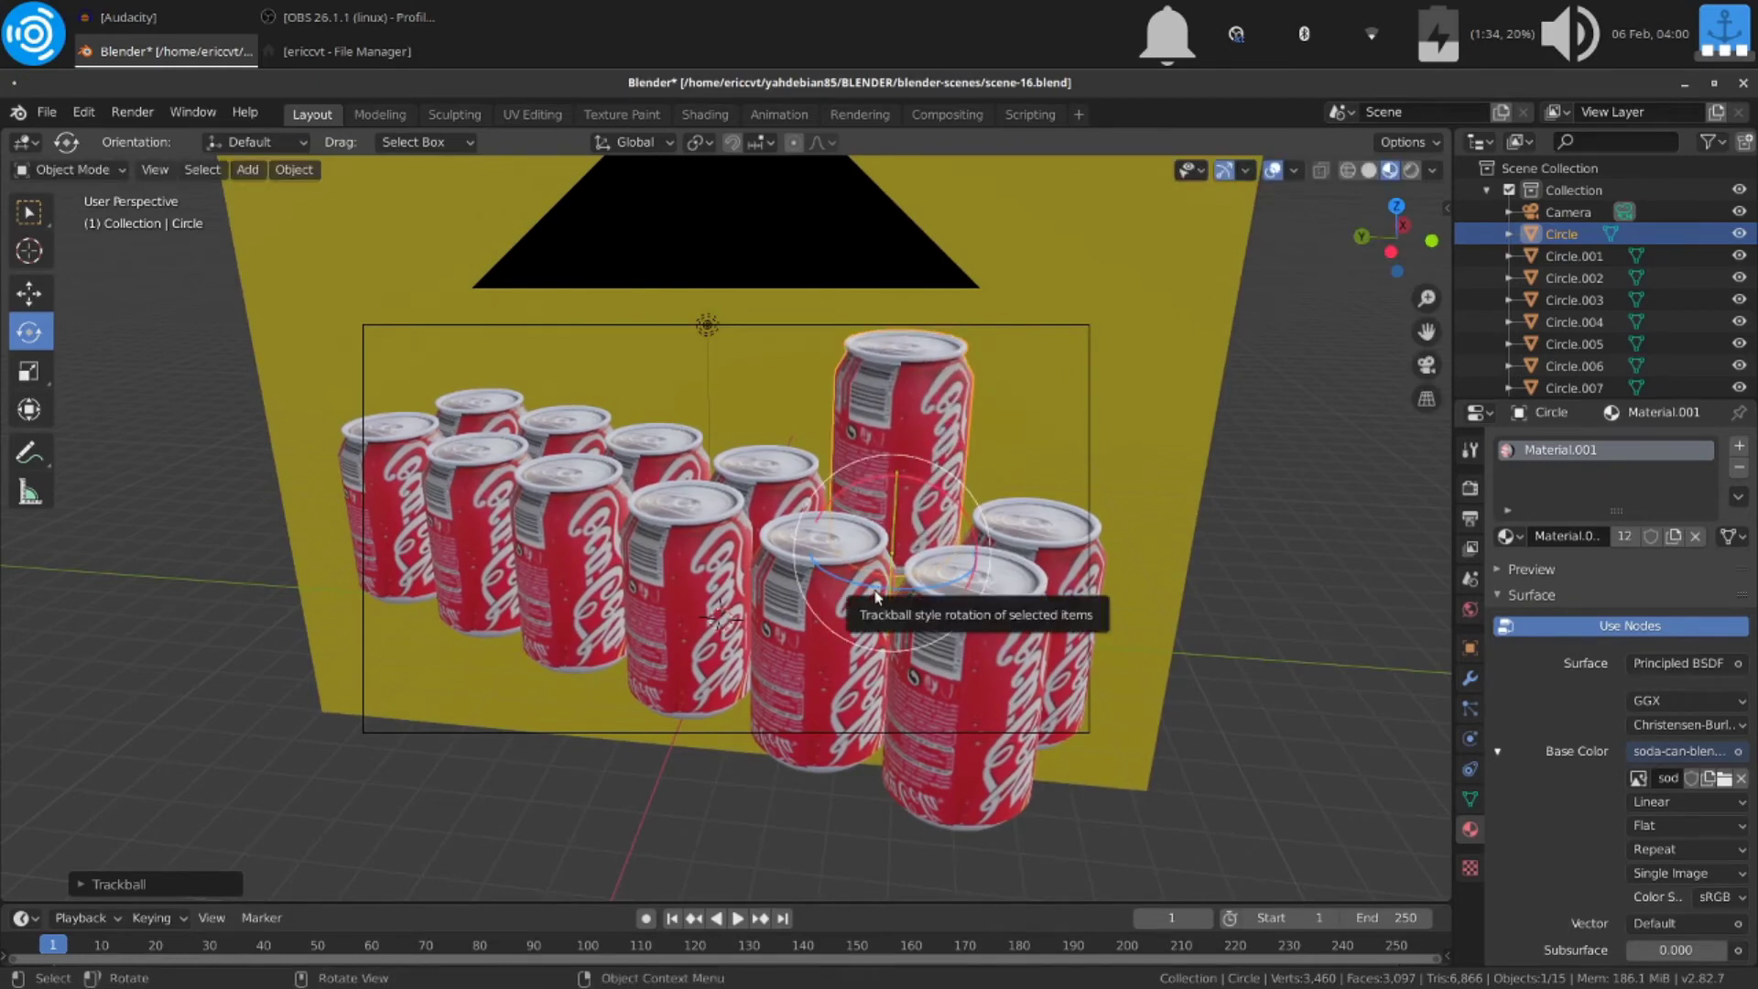
pyautogui.press('r')
pyautogui.press('x')
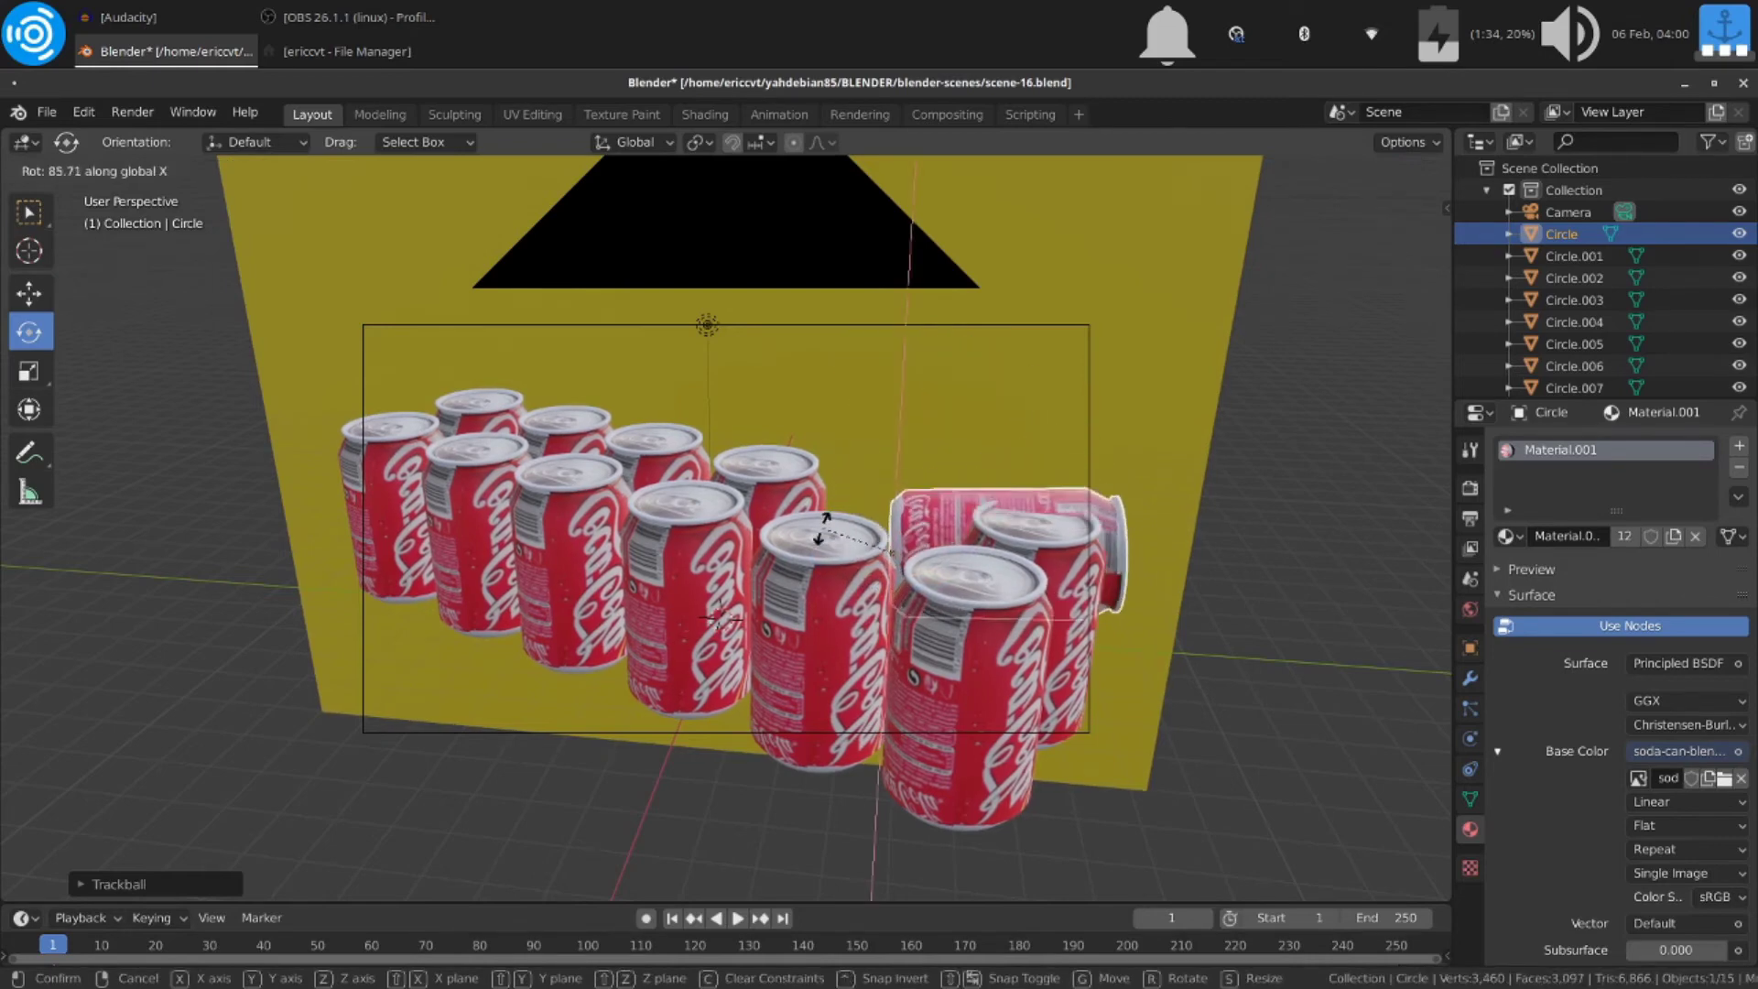
pyautogui.click(822, 531)
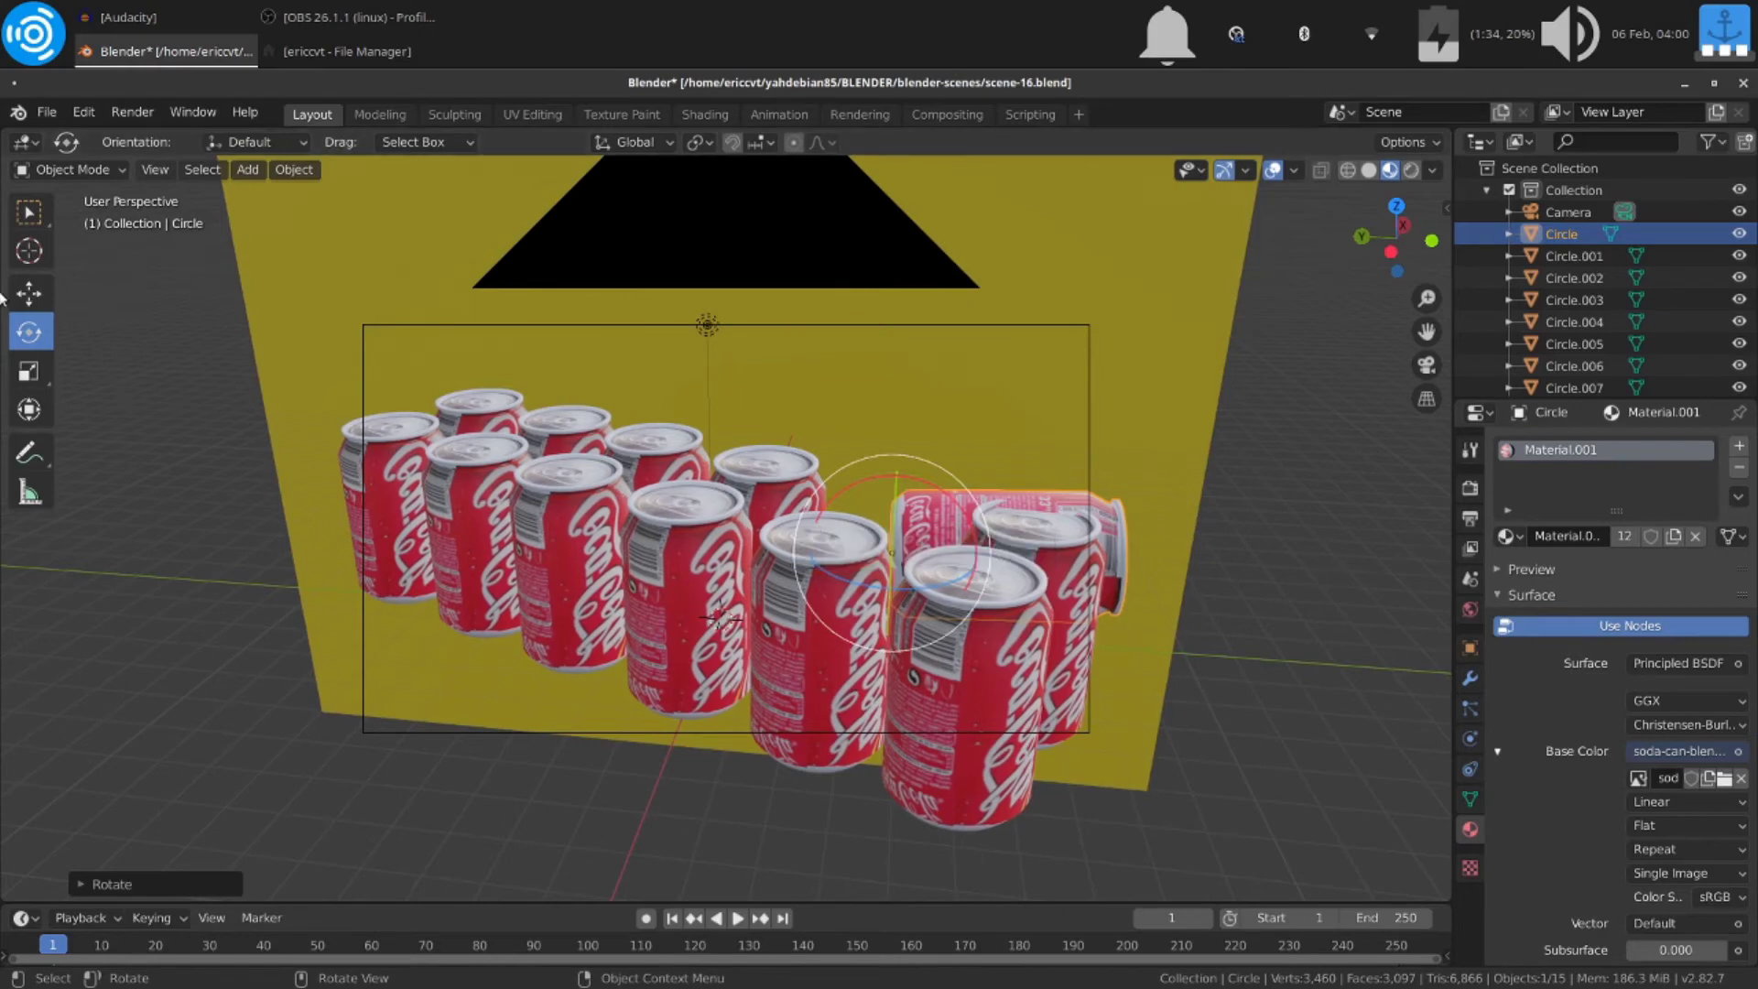
pyautogui.click(37, 307)
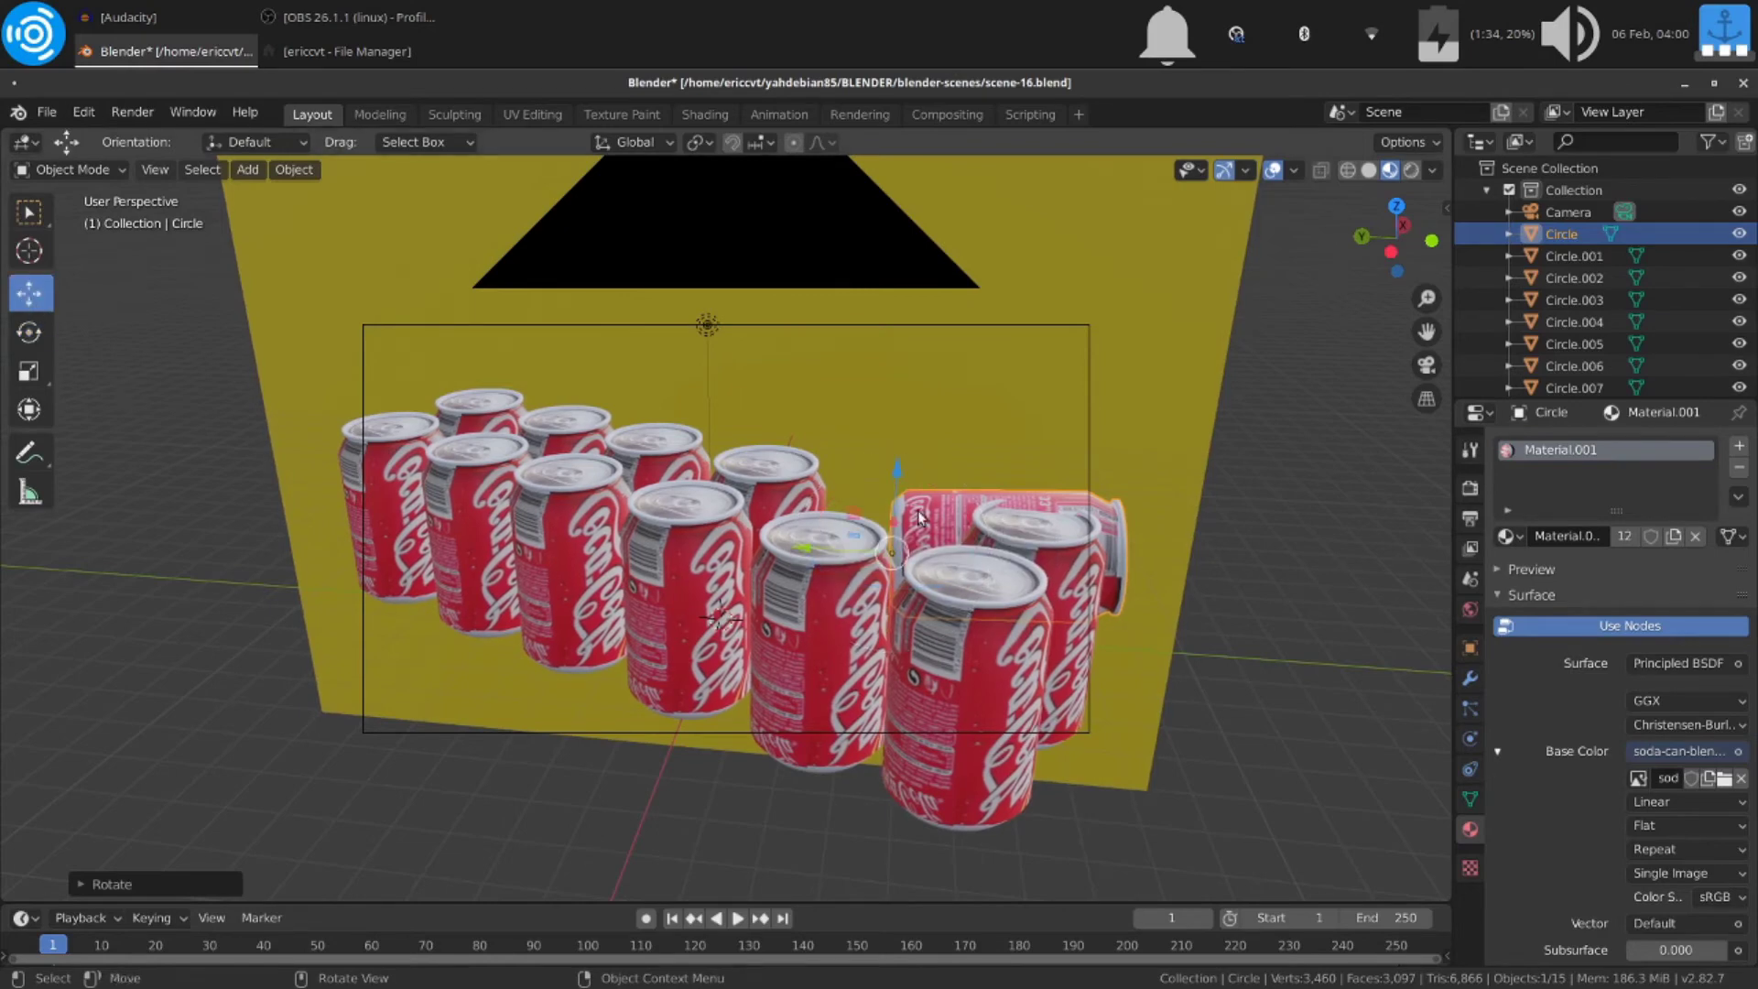
pyautogui.moveTo(902, 510); pyautogui.dragTo(930, 394)
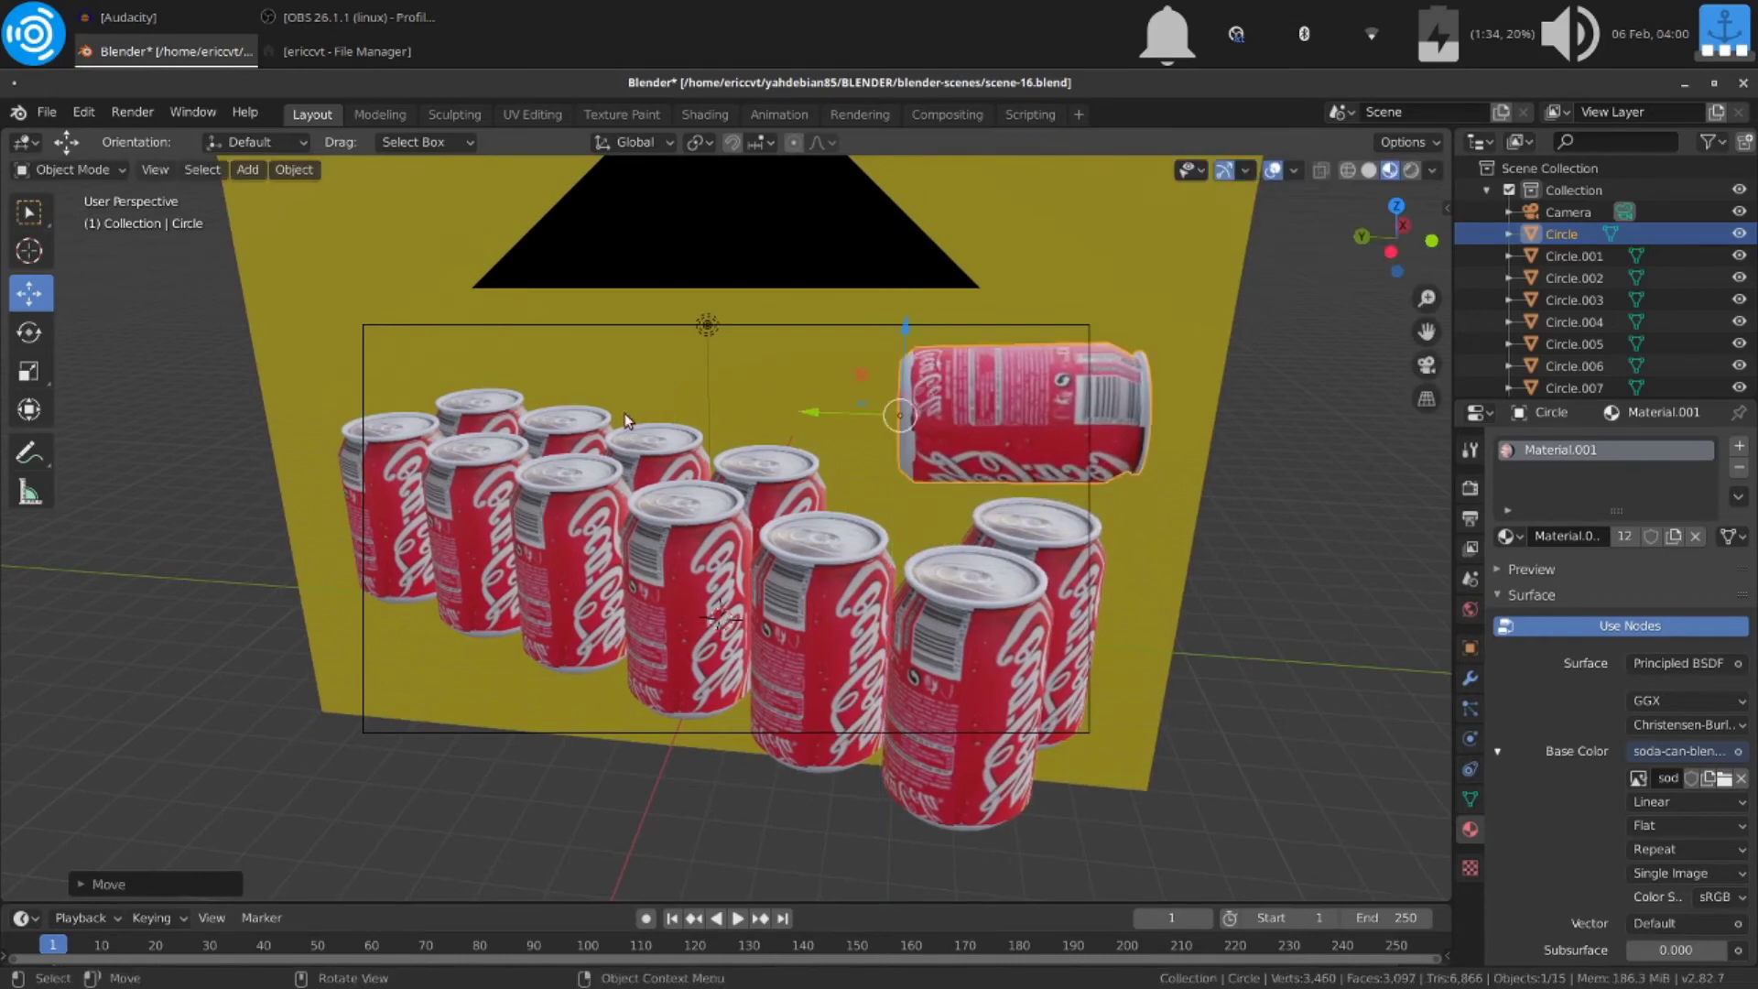
# Step: Raise Circle.003, tip it over on the X axis, lift it higher and shrink it
pyautogui.click(593, 425)
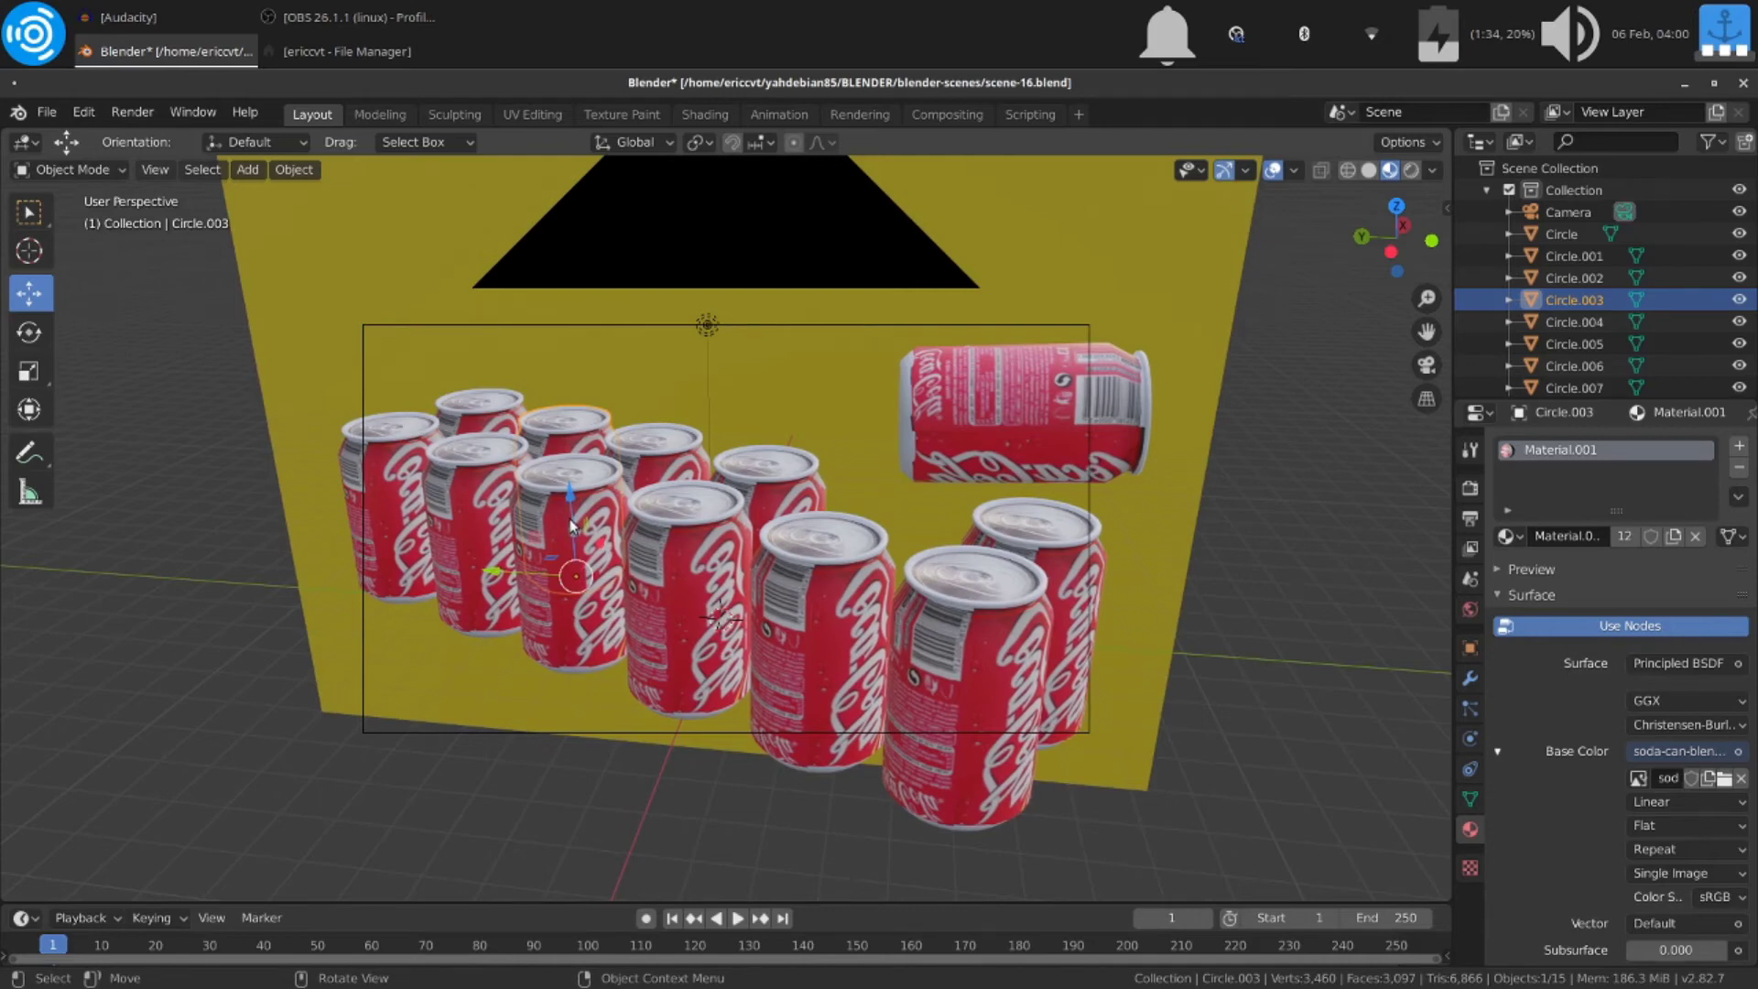
pyautogui.moveTo(571, 524); pyautogui.dragTo(591, 384)
pyautogui.press('r')
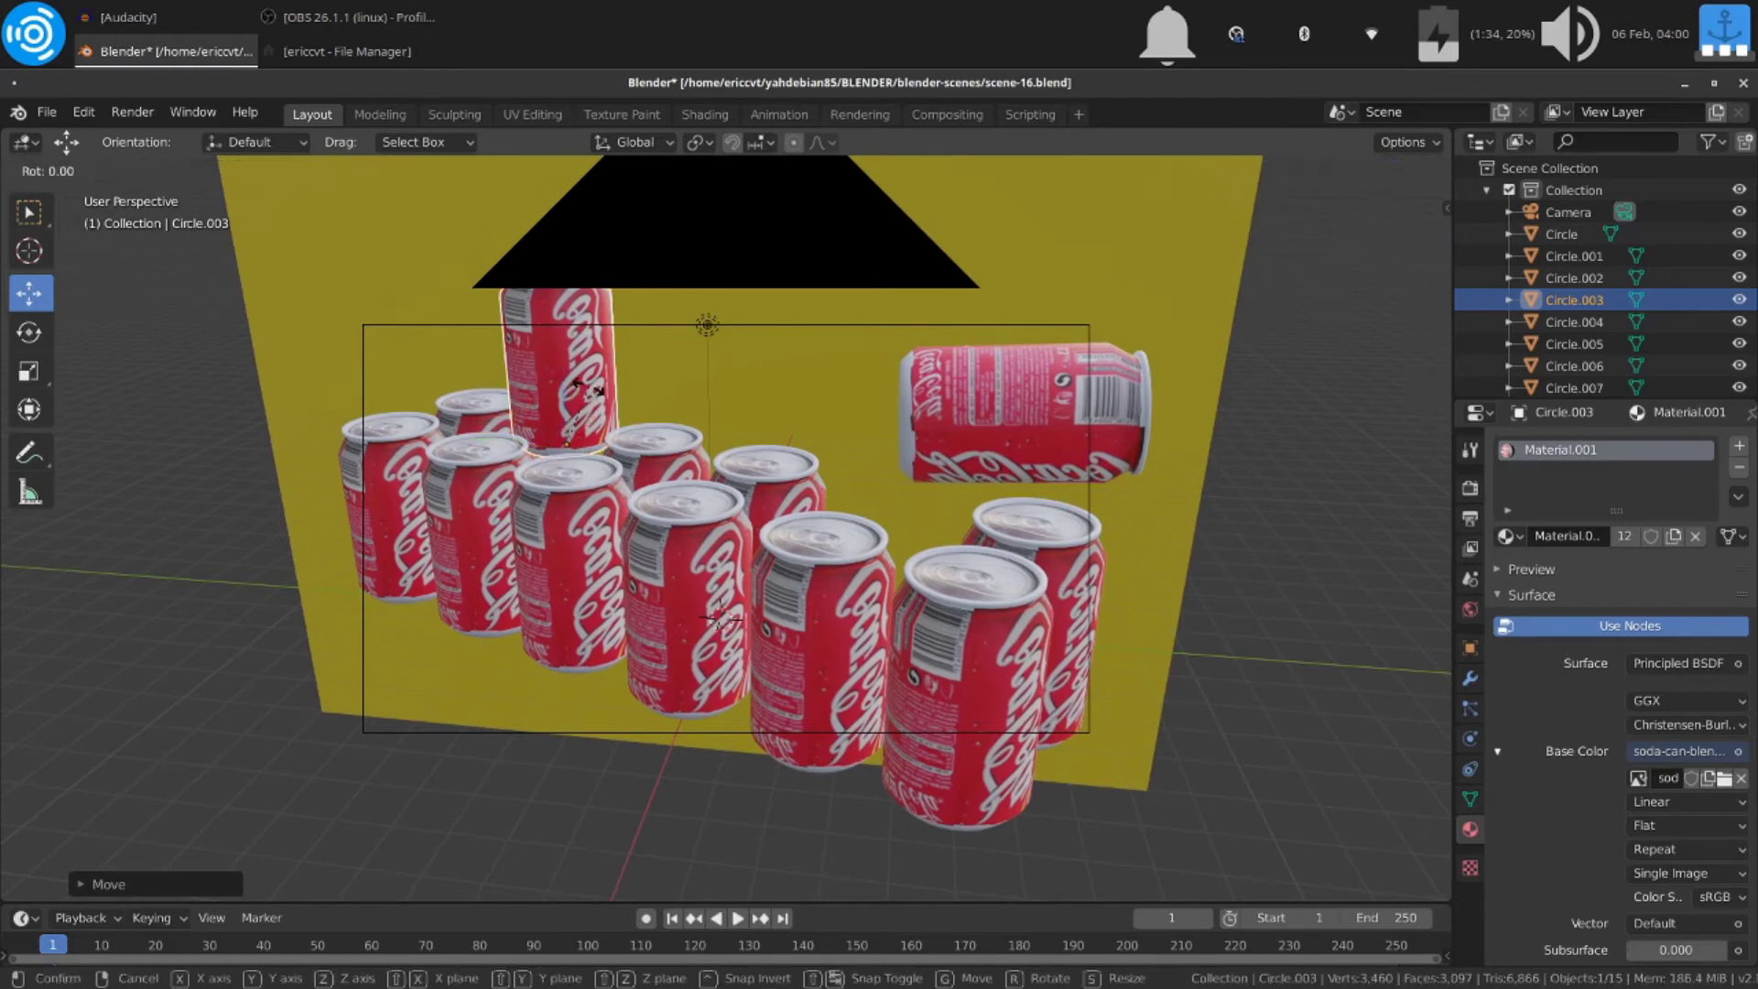
pyautogui.press('x')
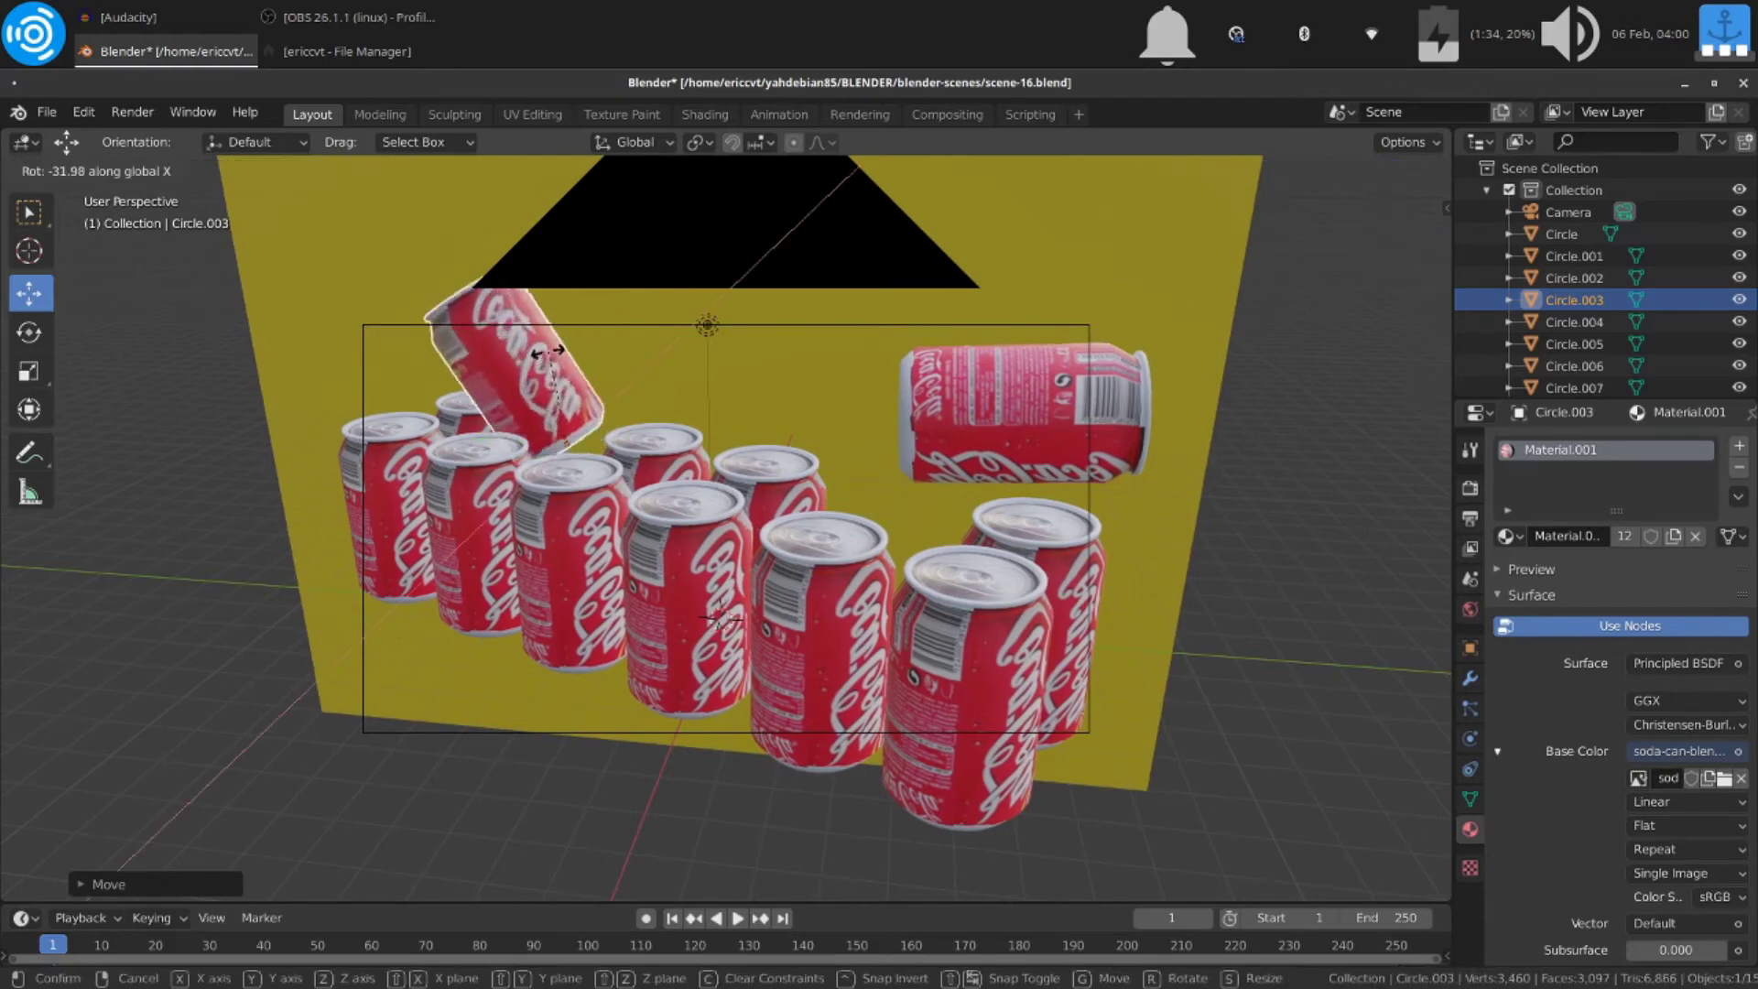
pyautogui.click(396, 366)
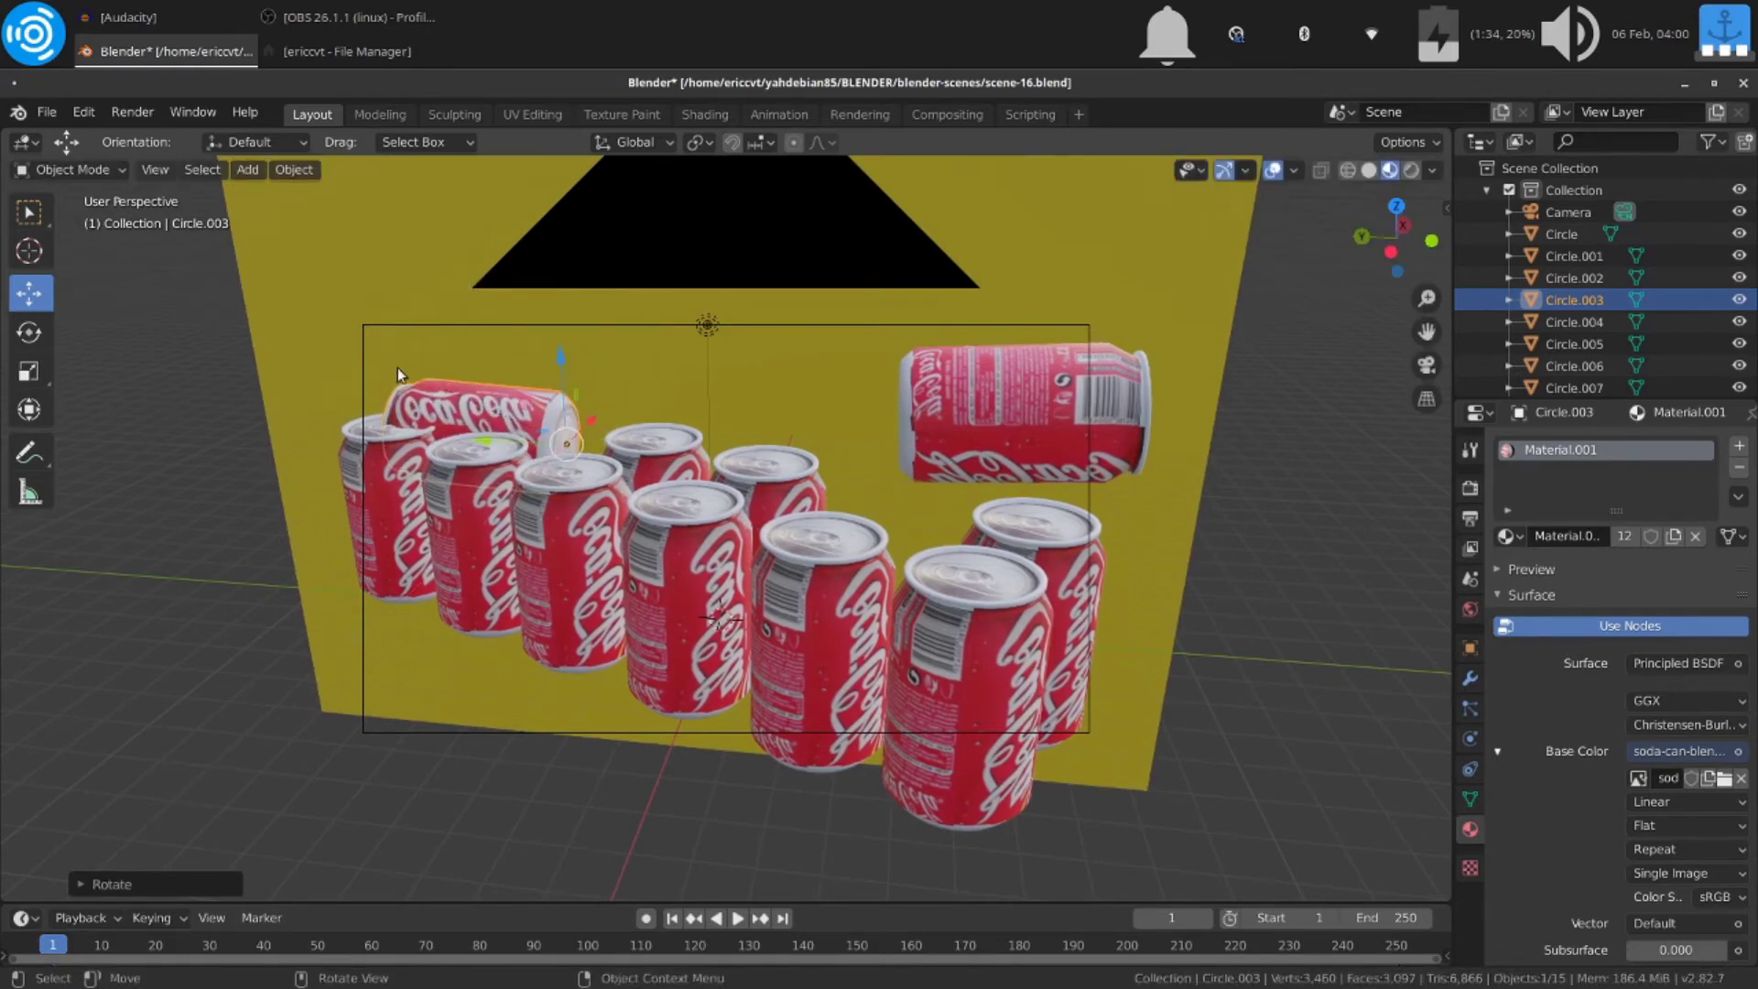
pyautogui.moveTo(565, 404); pyautogui.dragTo(598, 334)
pyautogui.press('s')
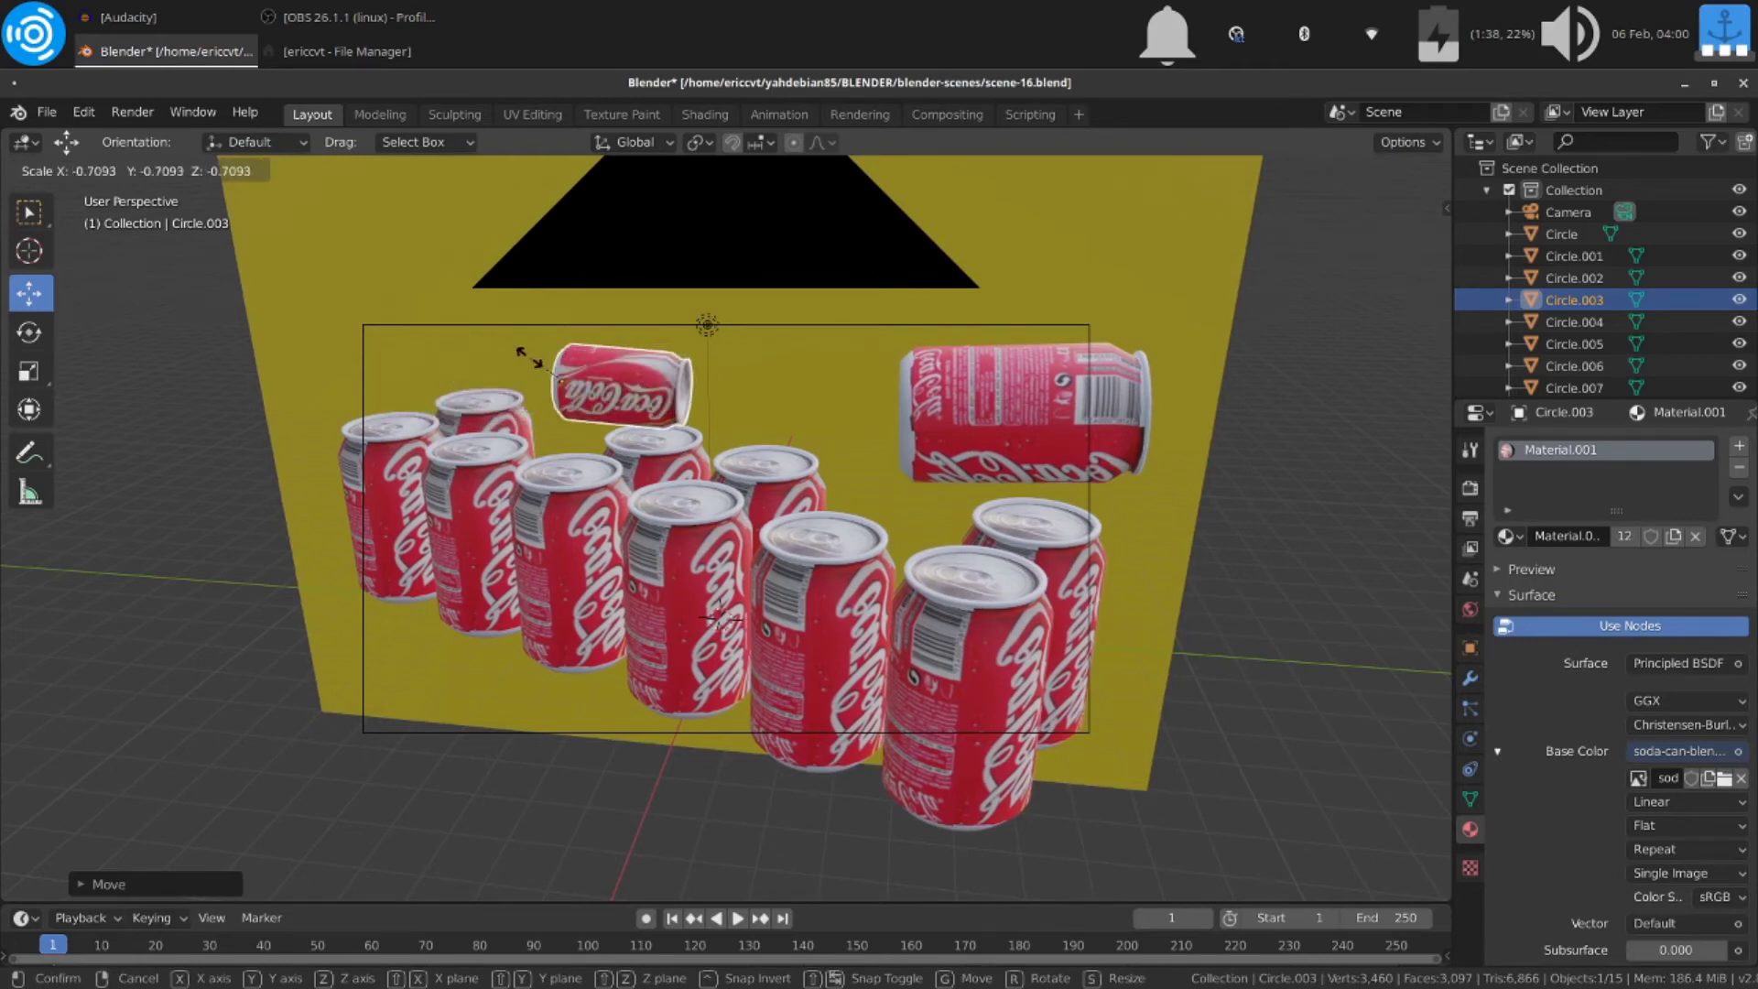
pyautogui.click(552, 371)
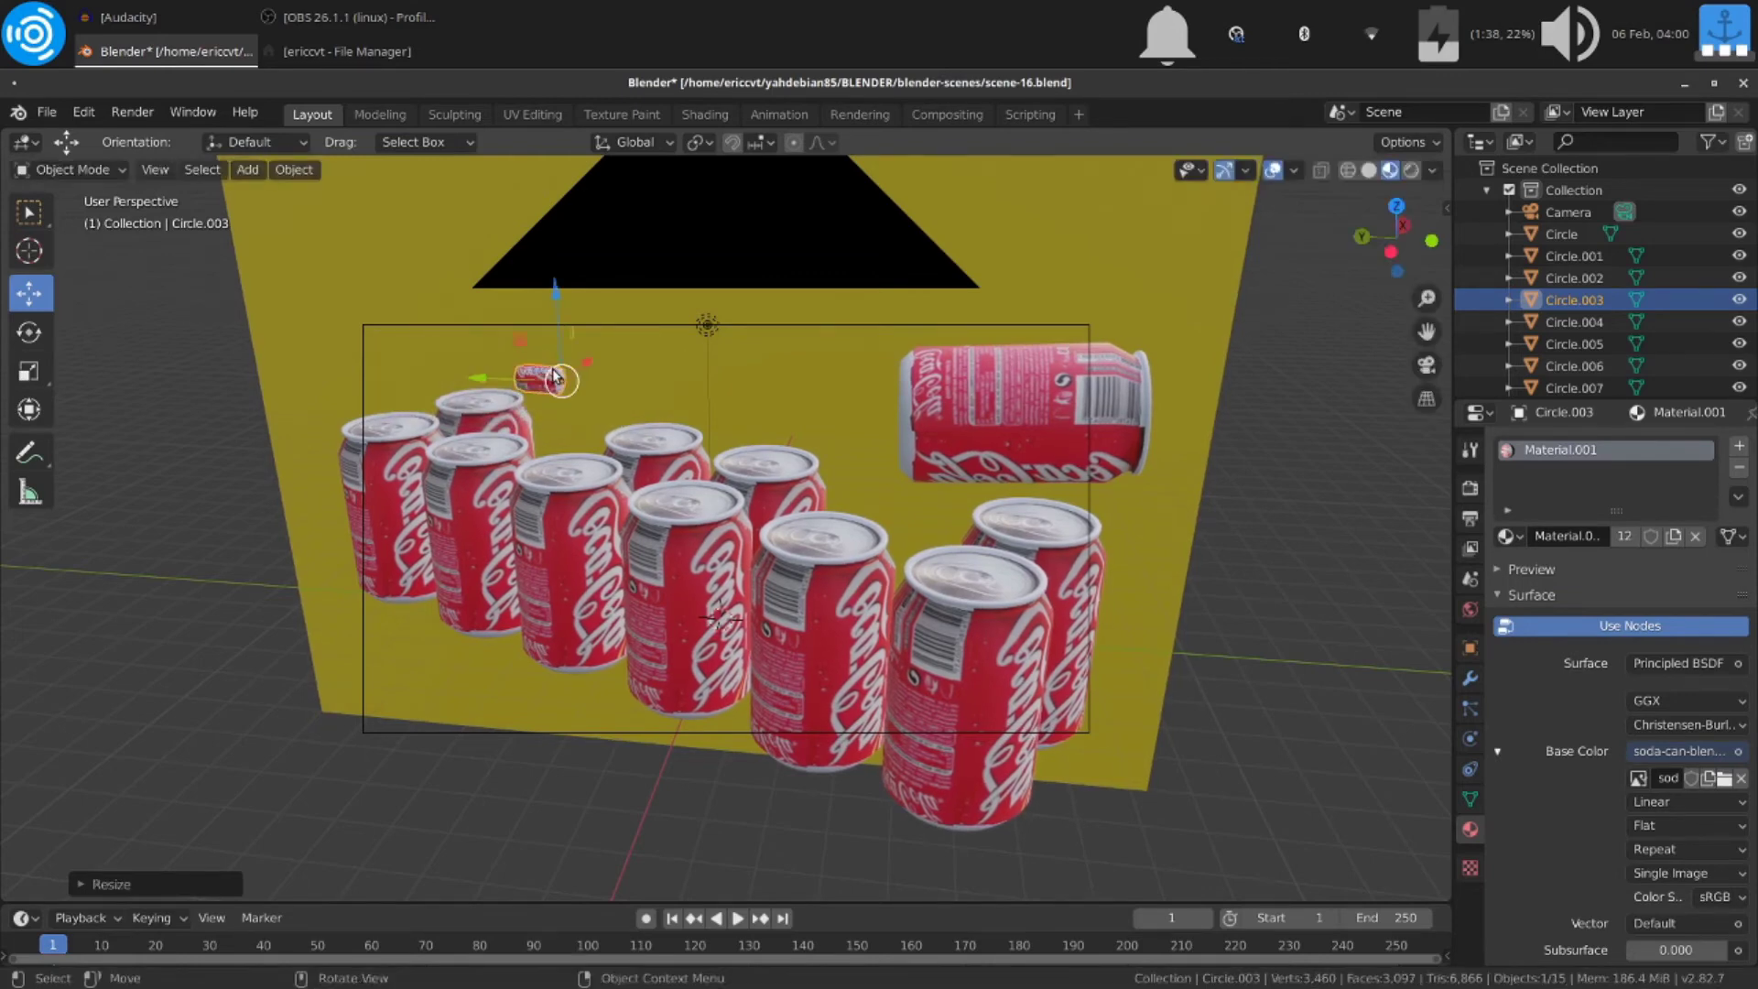
# Step: Lift Circle.001 about 1.86 m above the group and shrink it to about 0.45 scale
pyautogui.click(746, 478)
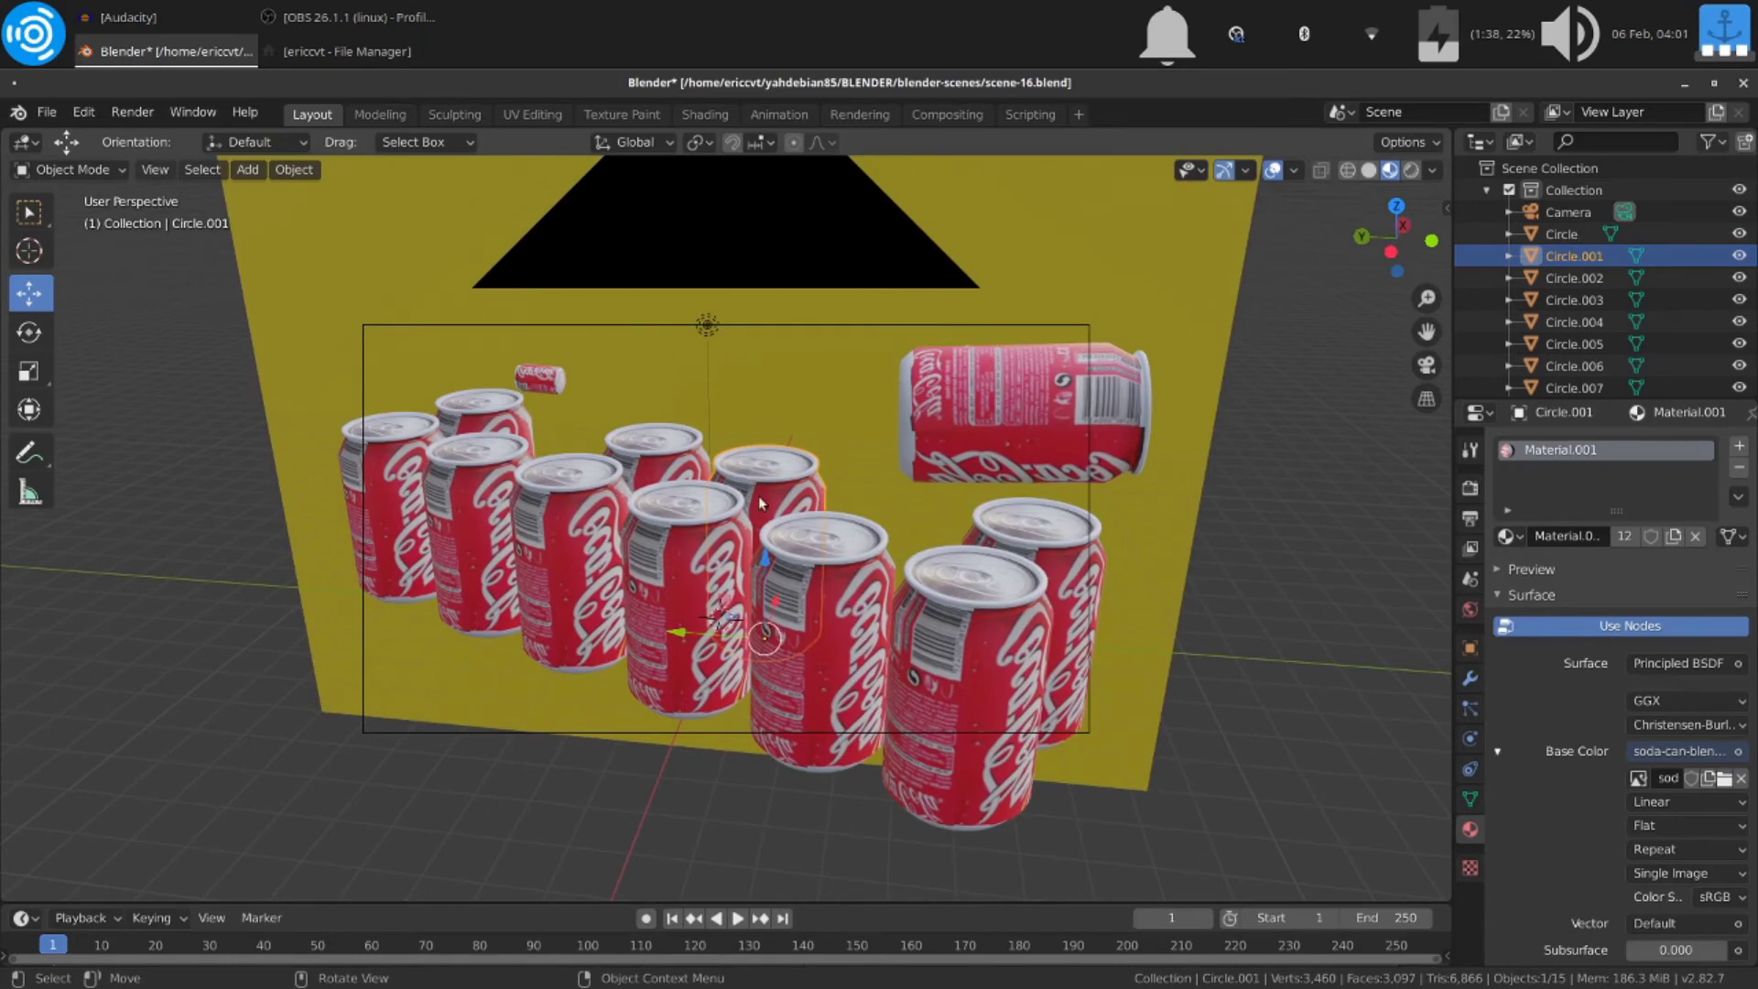
pyautogui.moveTo(765, 595); pyautogui.dragTo(802, 451)
pyautogui.press('s')
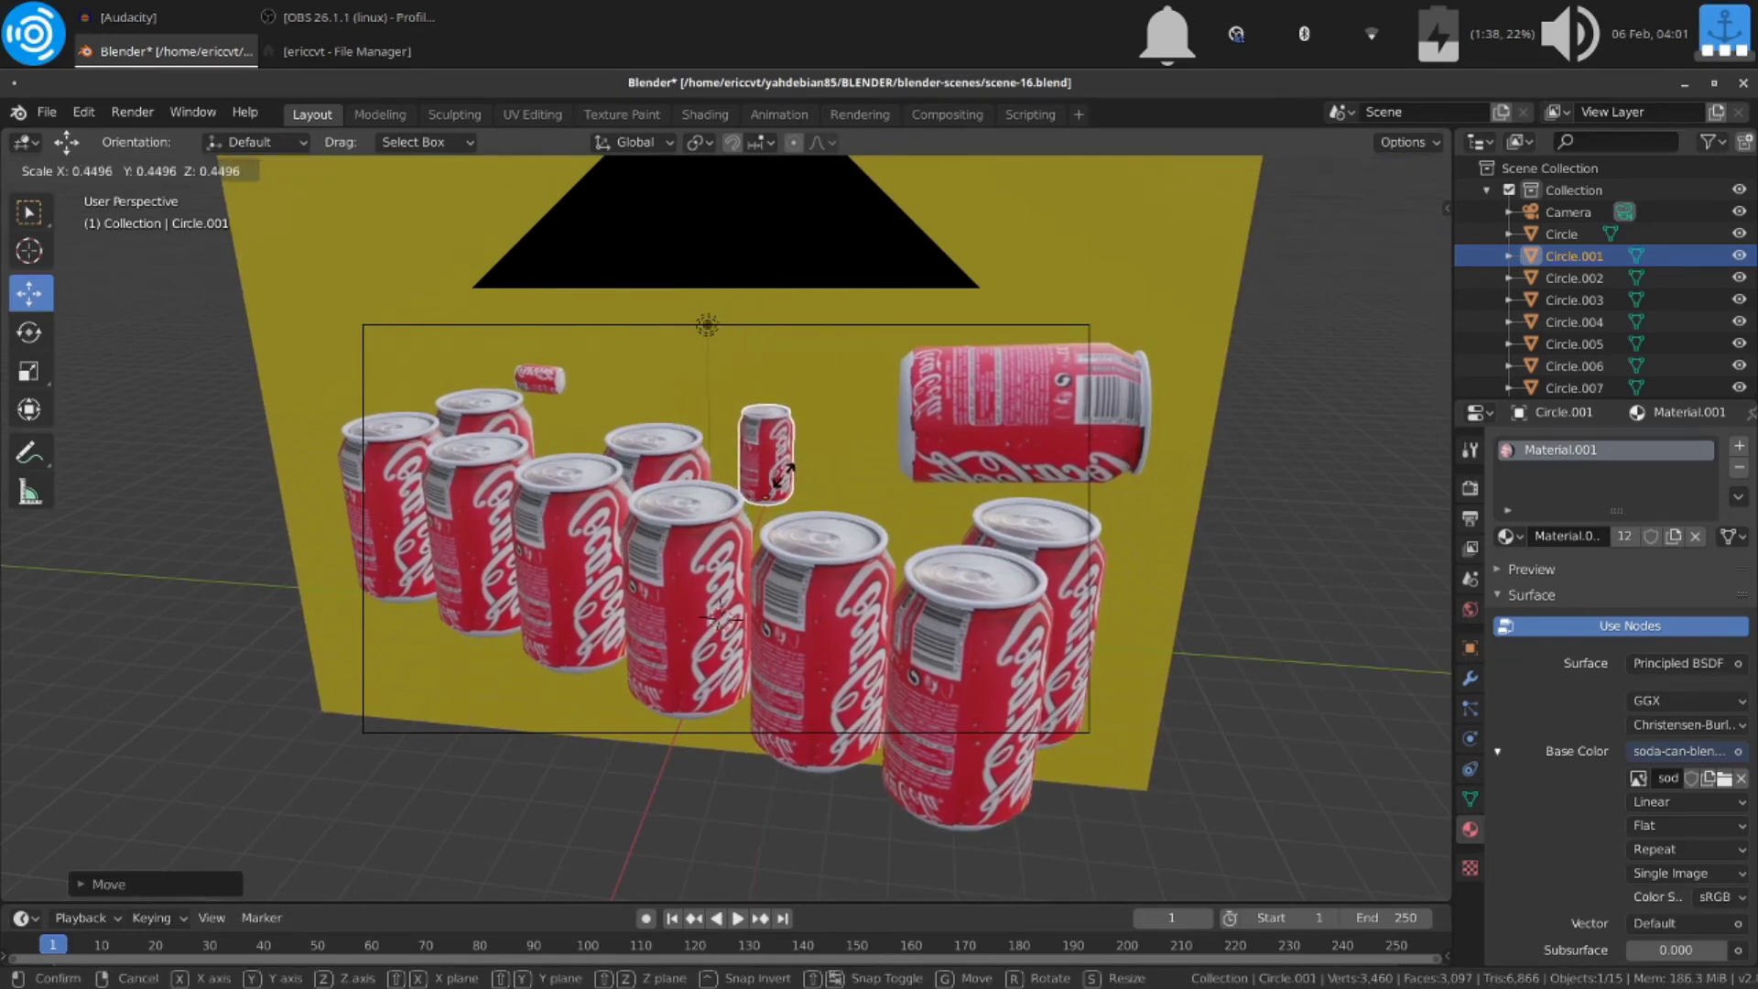
pyautogui.click(776, 471)
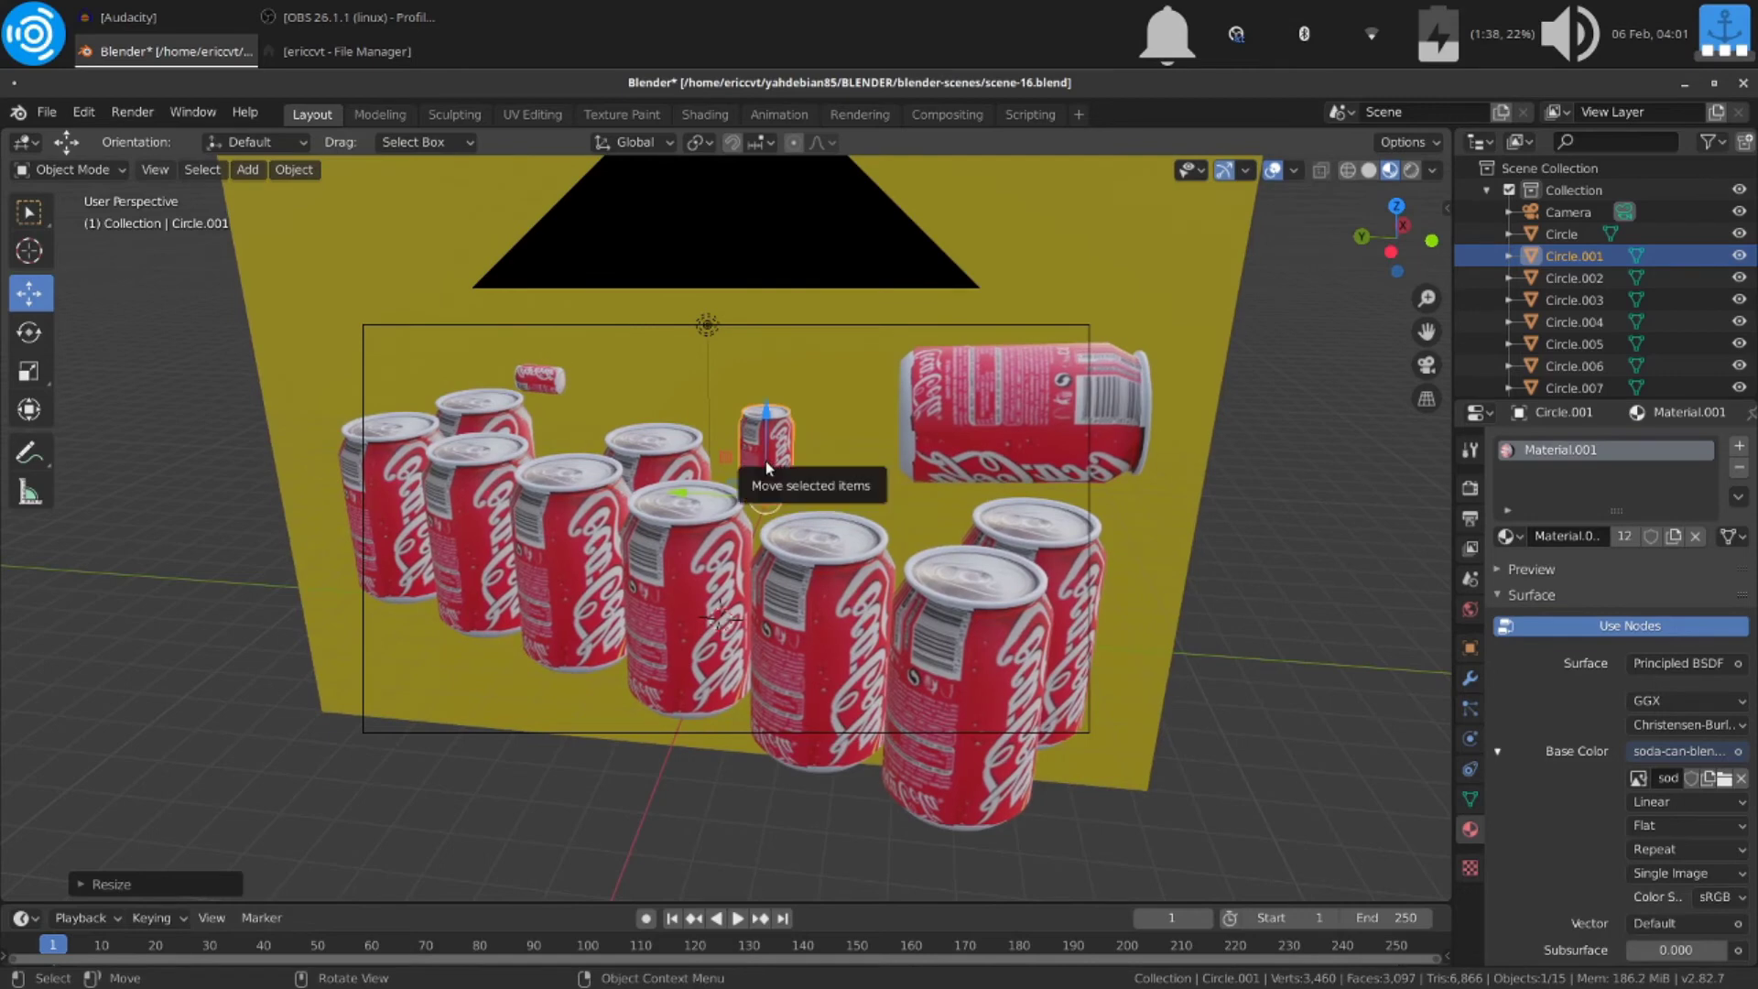
pyautogui.moveTo(769, 469); pyautogui.dragTo(774, 415)
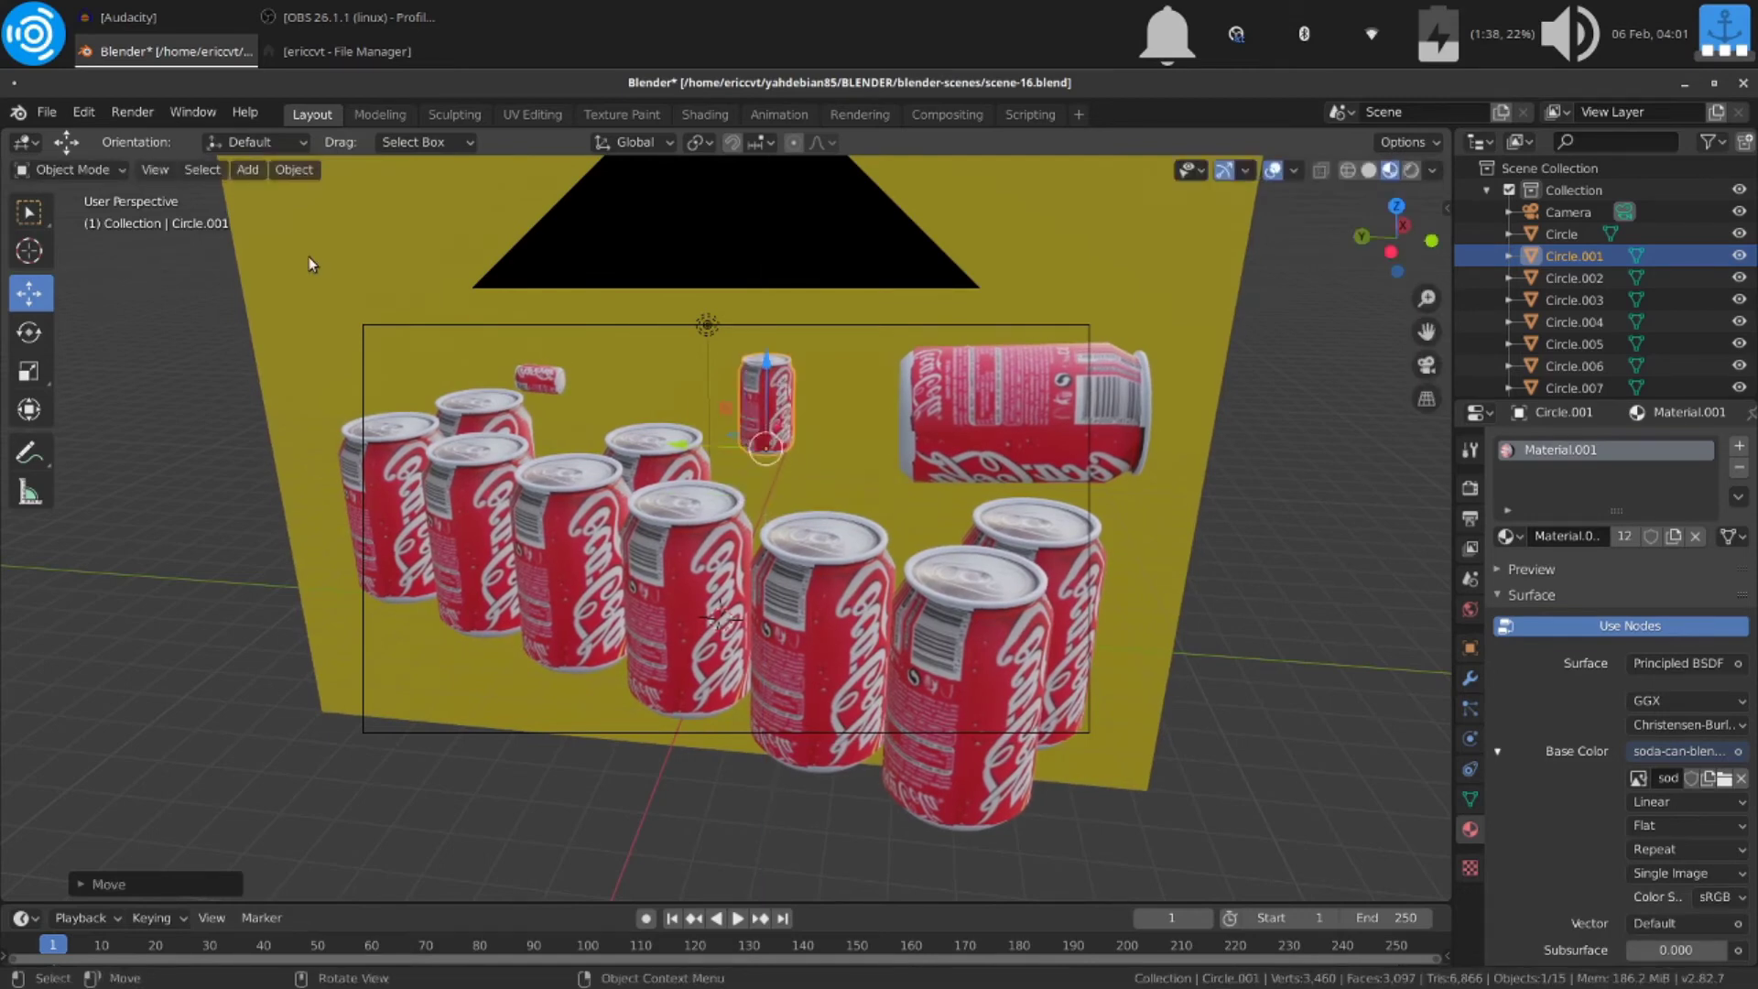
# Step: Render the rearranged cans with Render Image
pyautogui.click(131, 114)
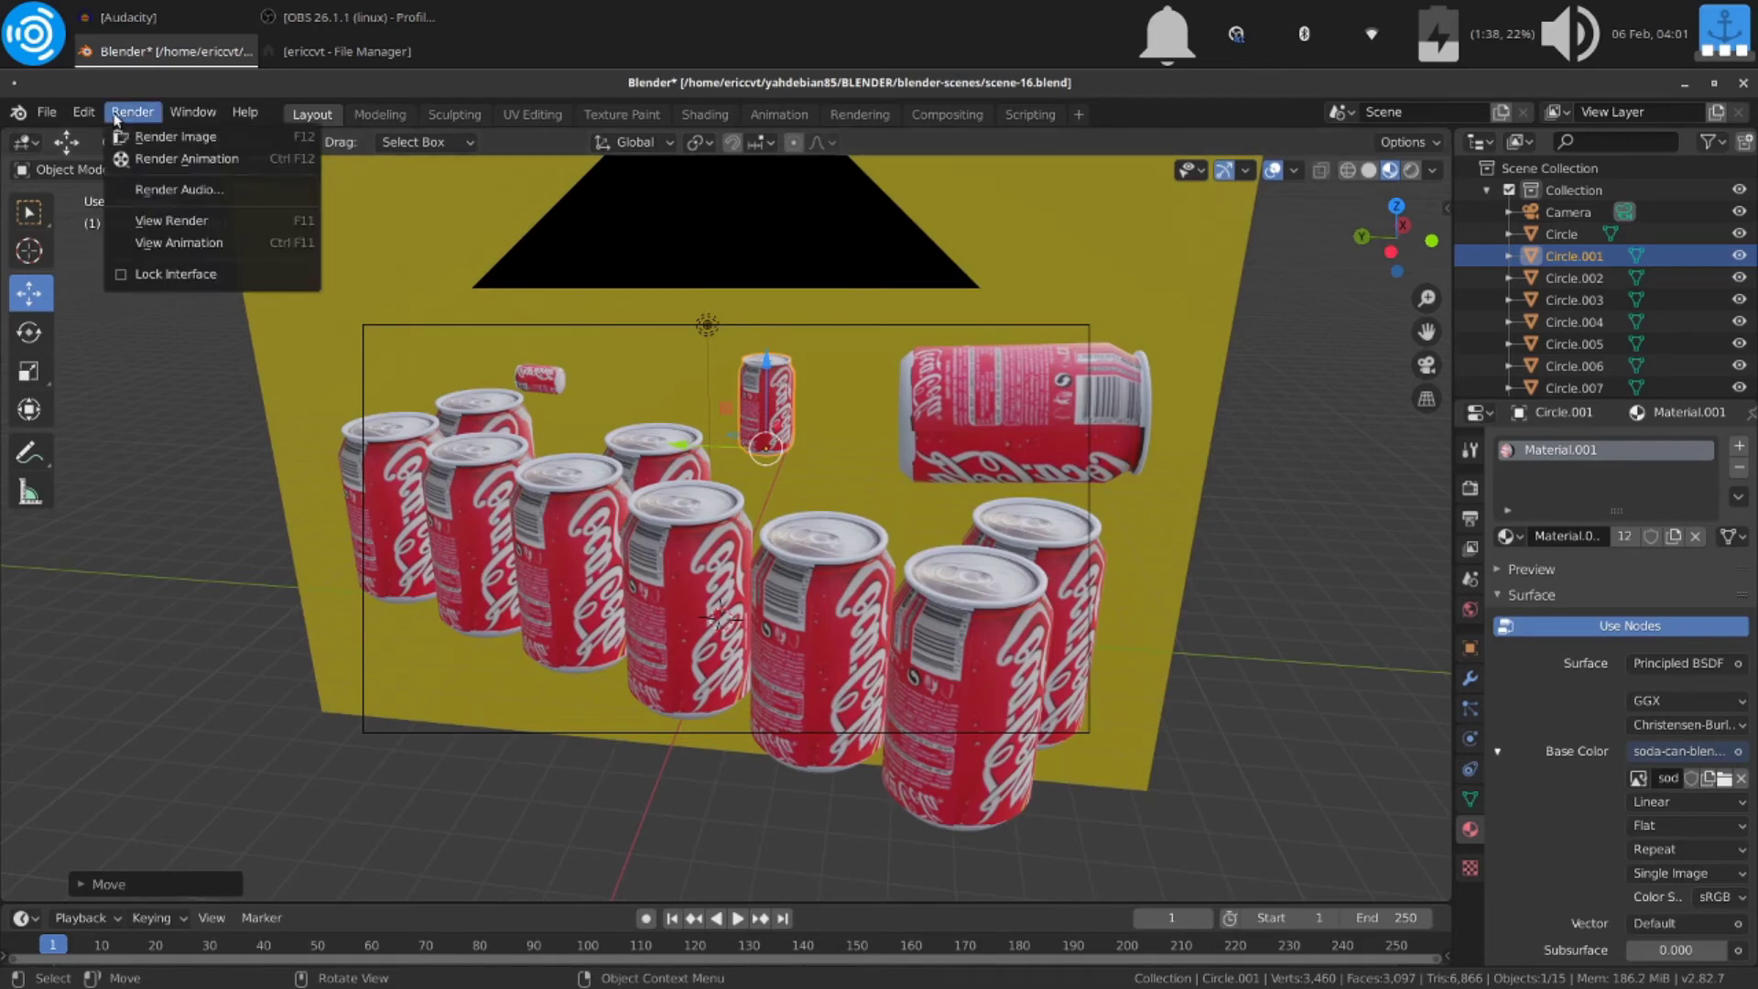
pyautogui.click(135, 136)
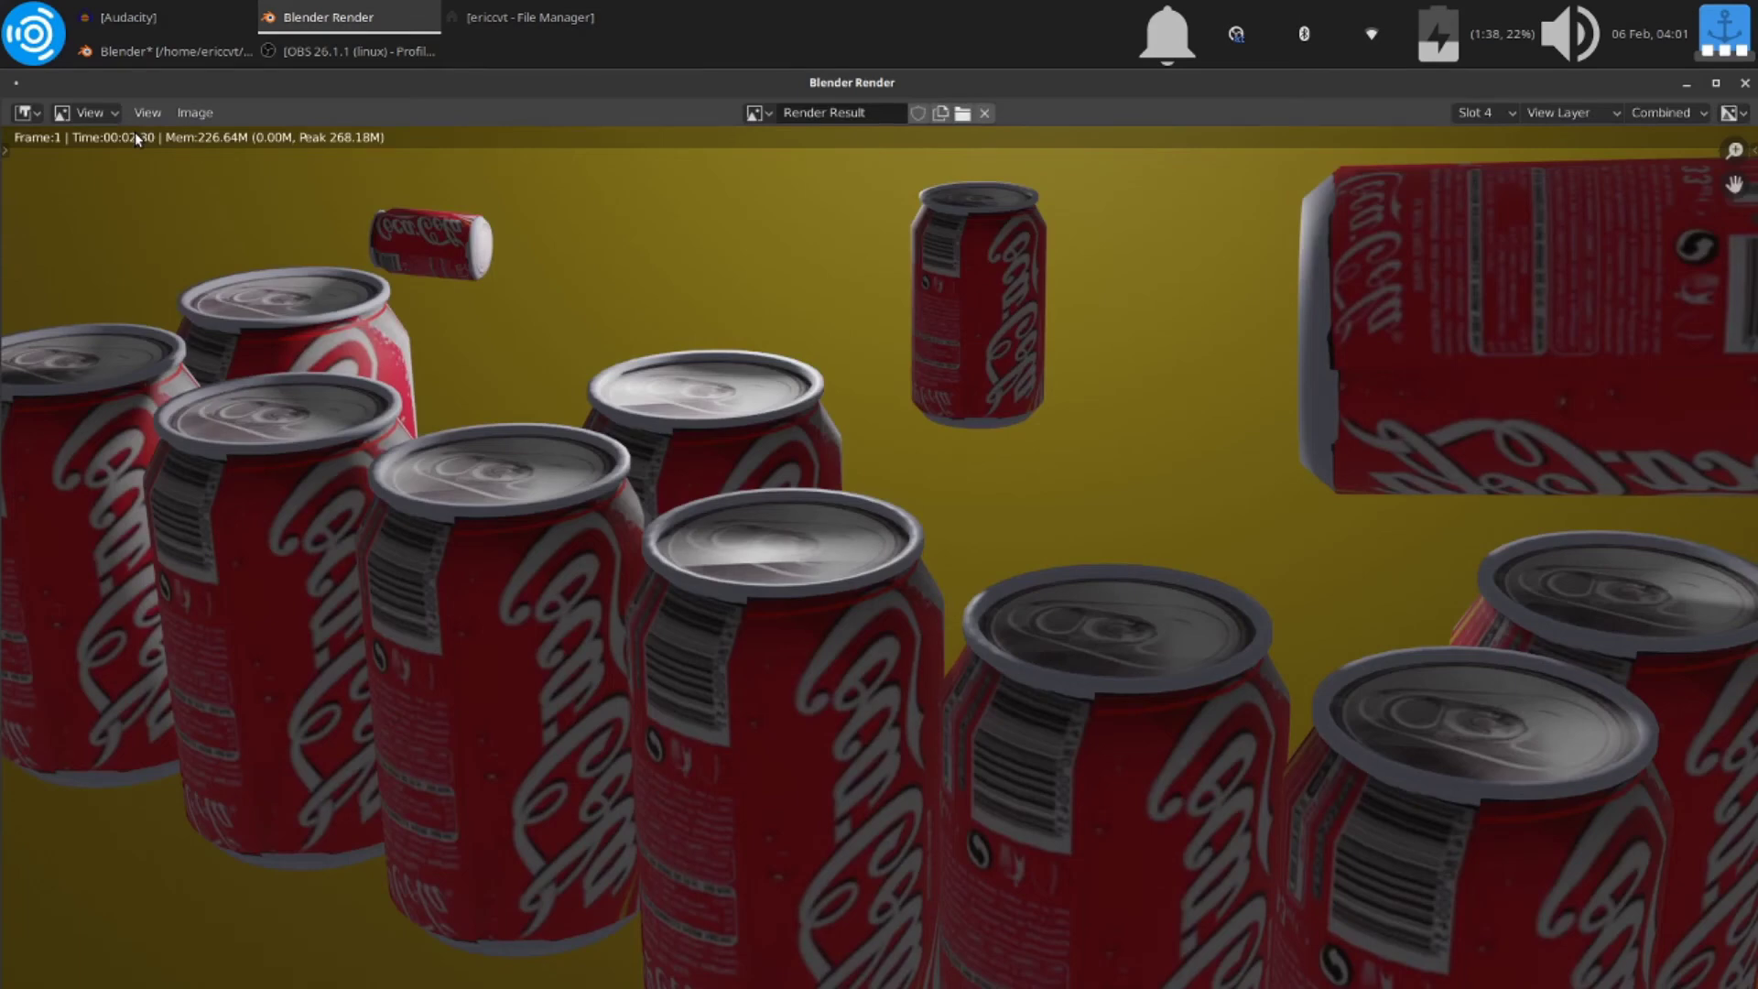
pyautogui.scroll(-2, 531, 425)
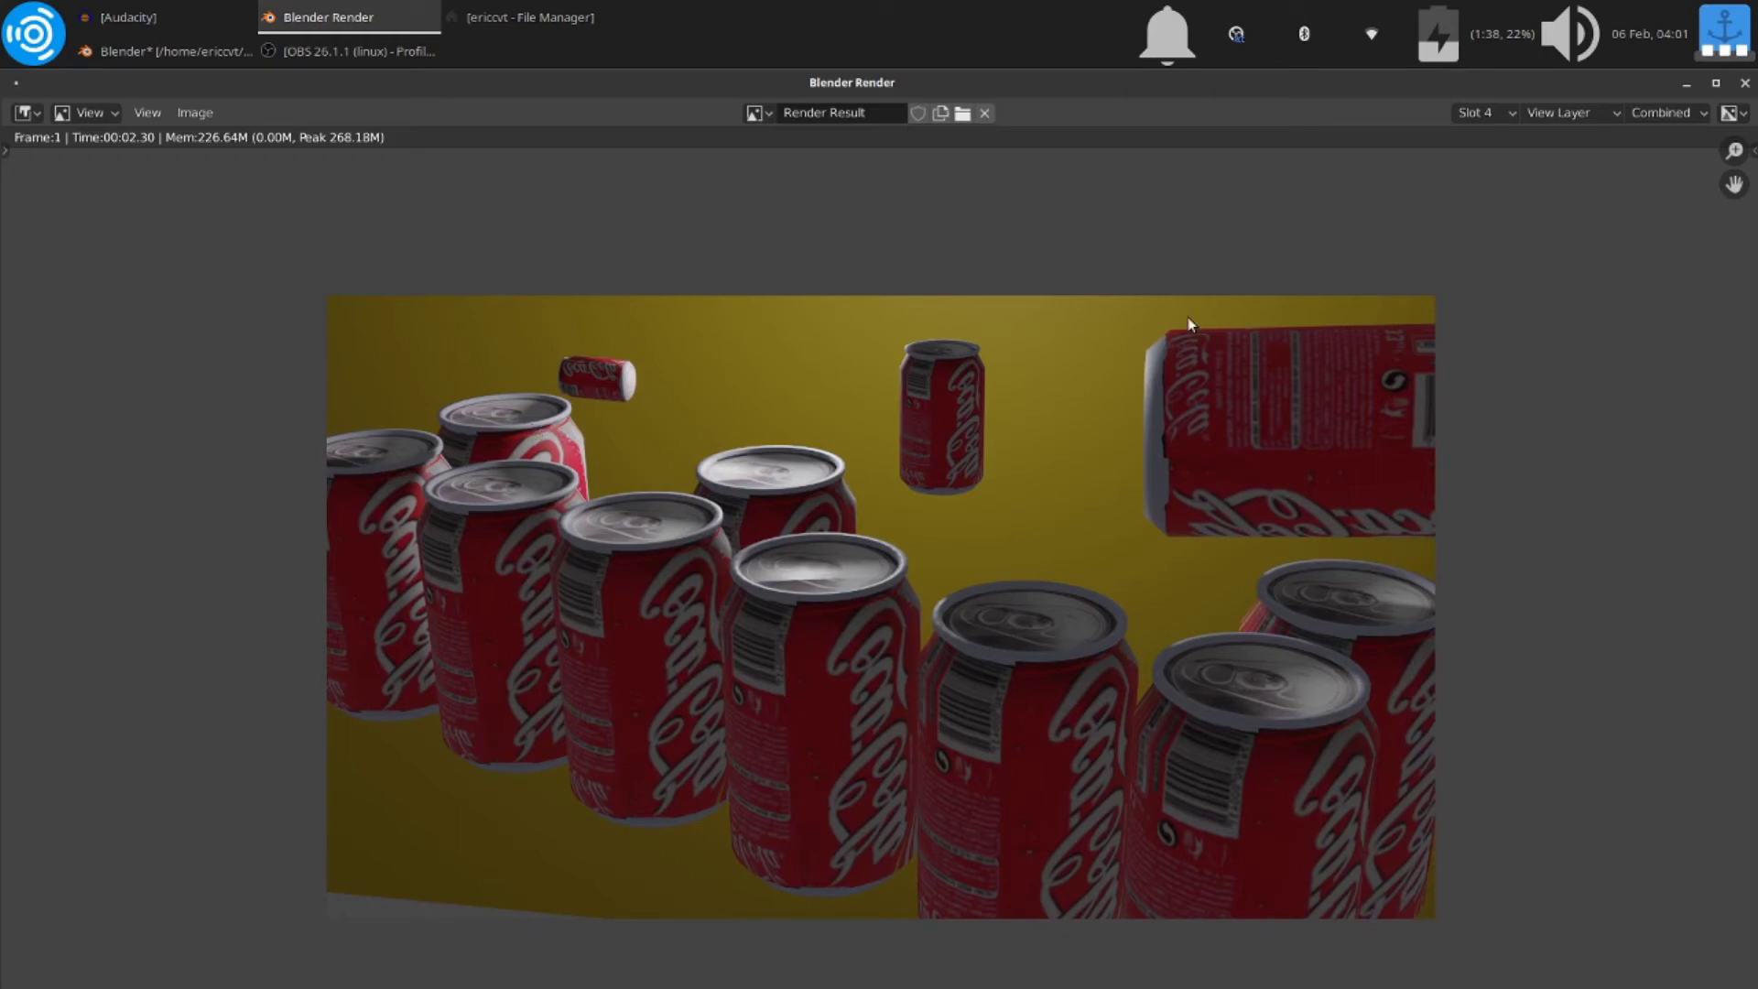
# Step: Compare the green, blue, yellow and floating-can renders in slots 1–4, then make slot 5 active
pyautogui.click(1489, 114)
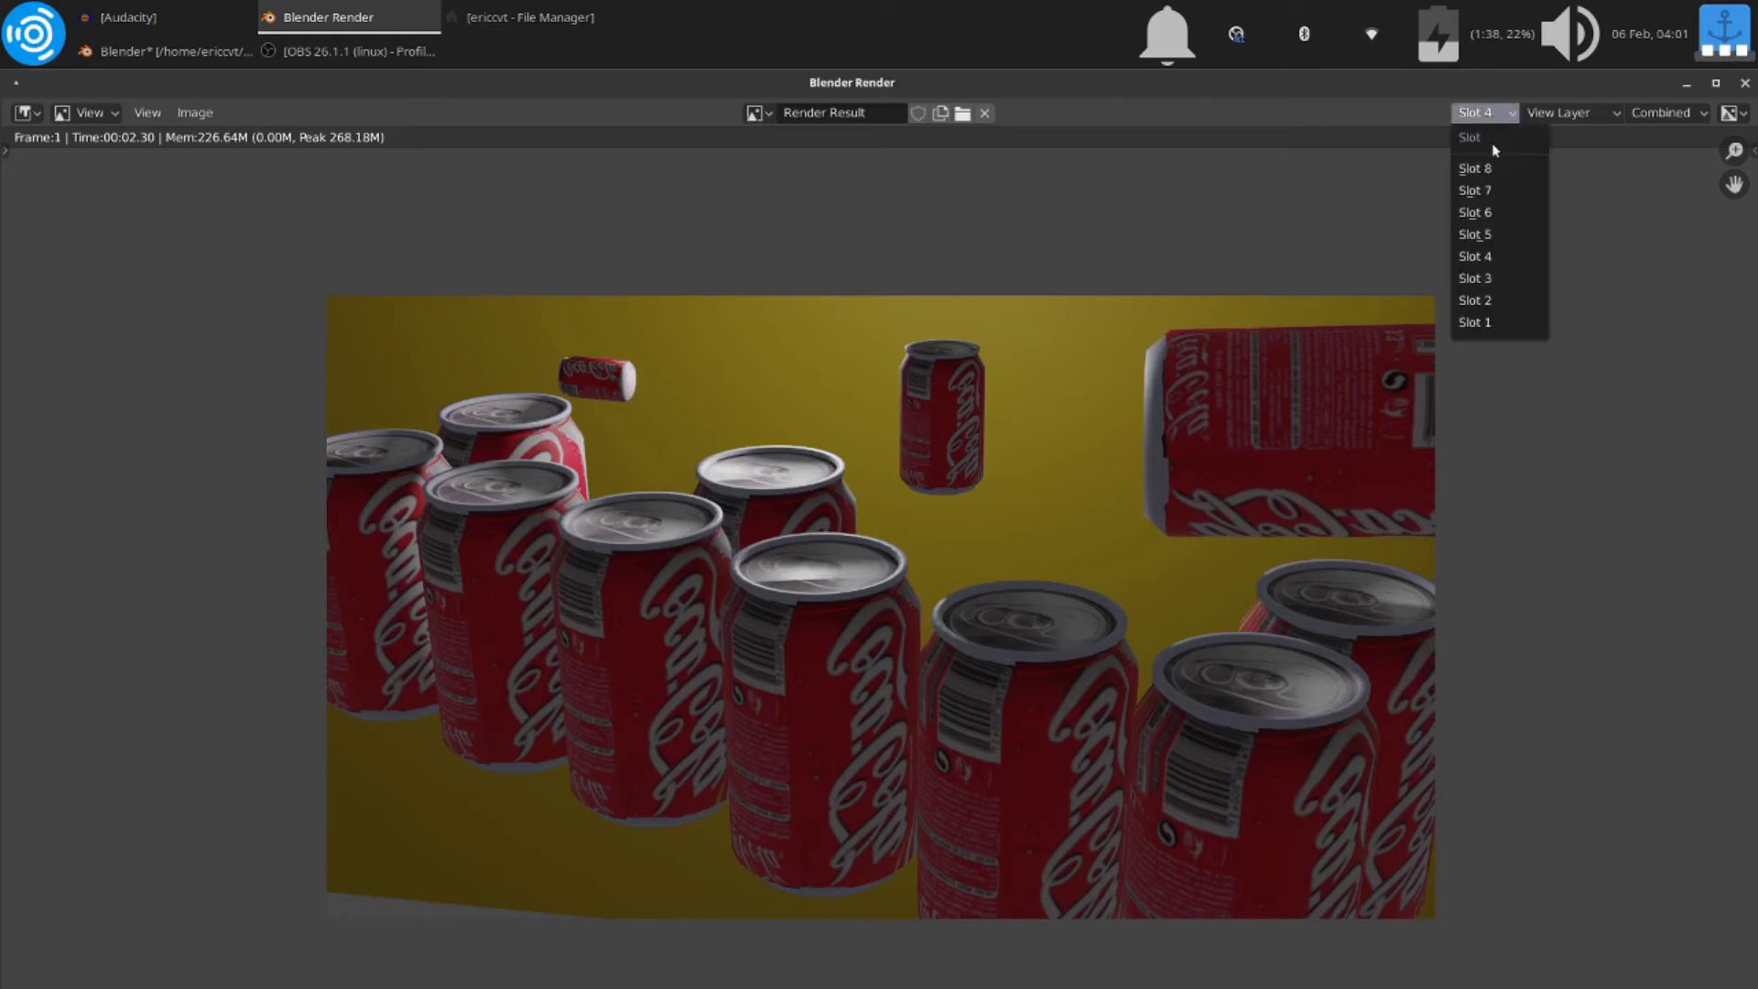
pyautogui.click(1480, 322)
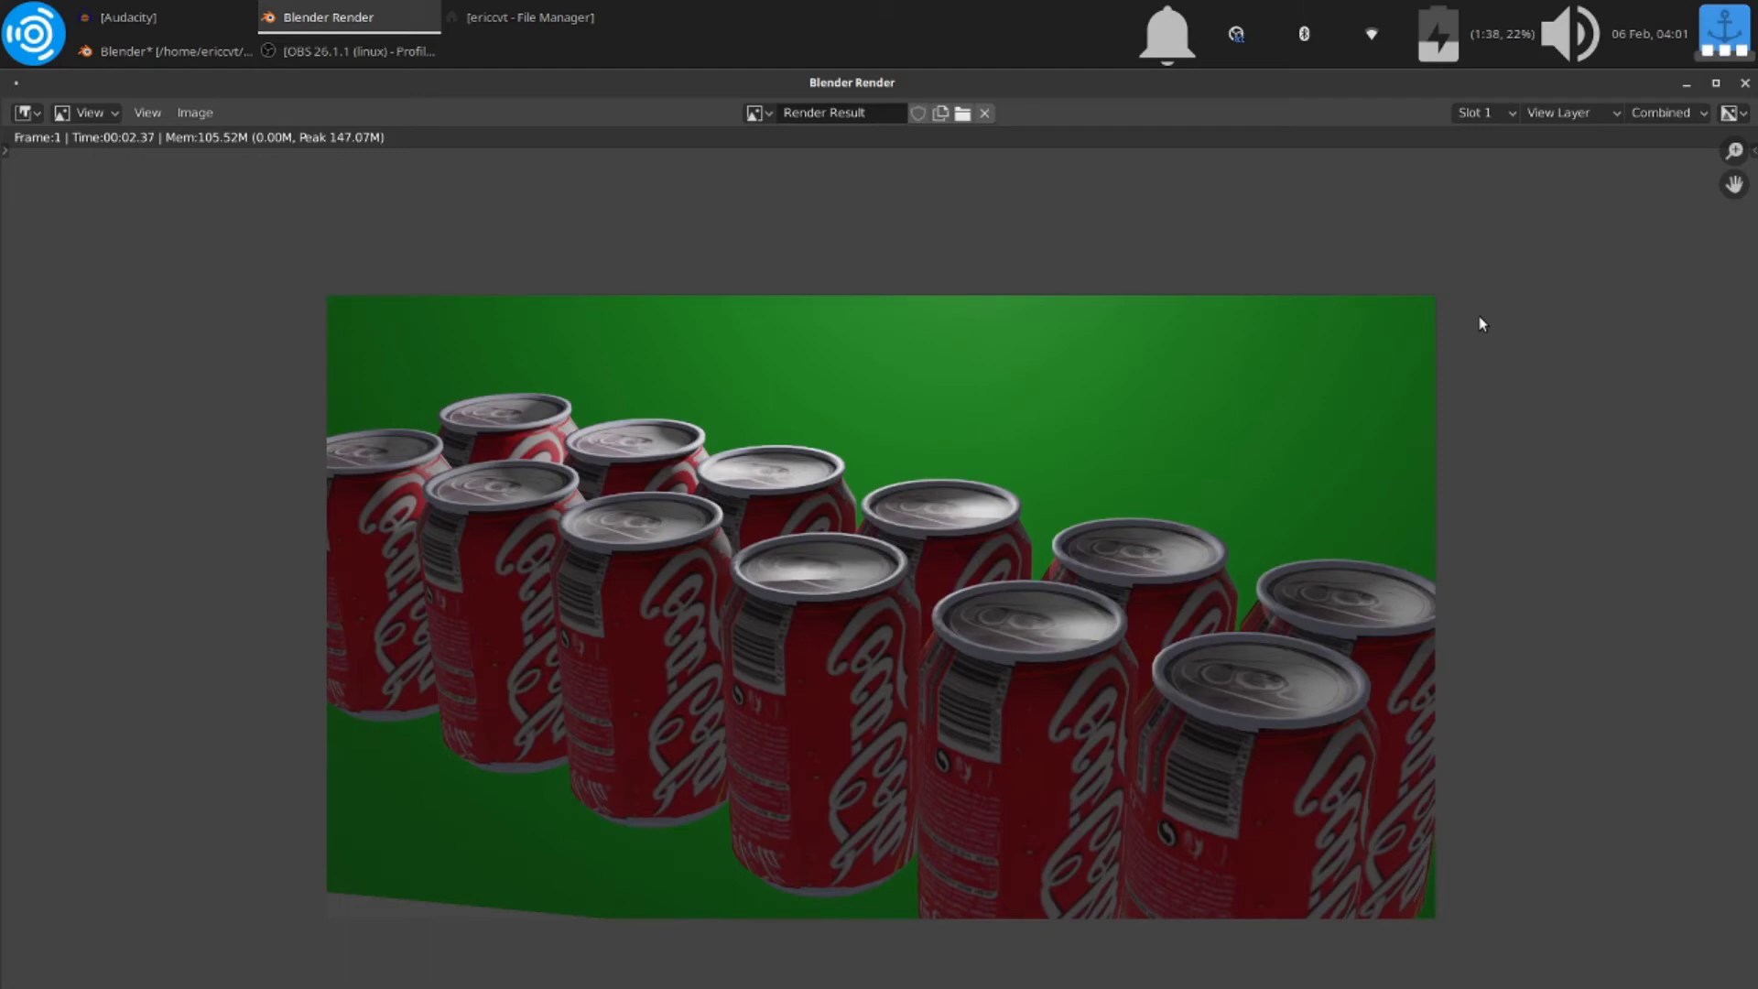
pyautogui.click(1489, 117)
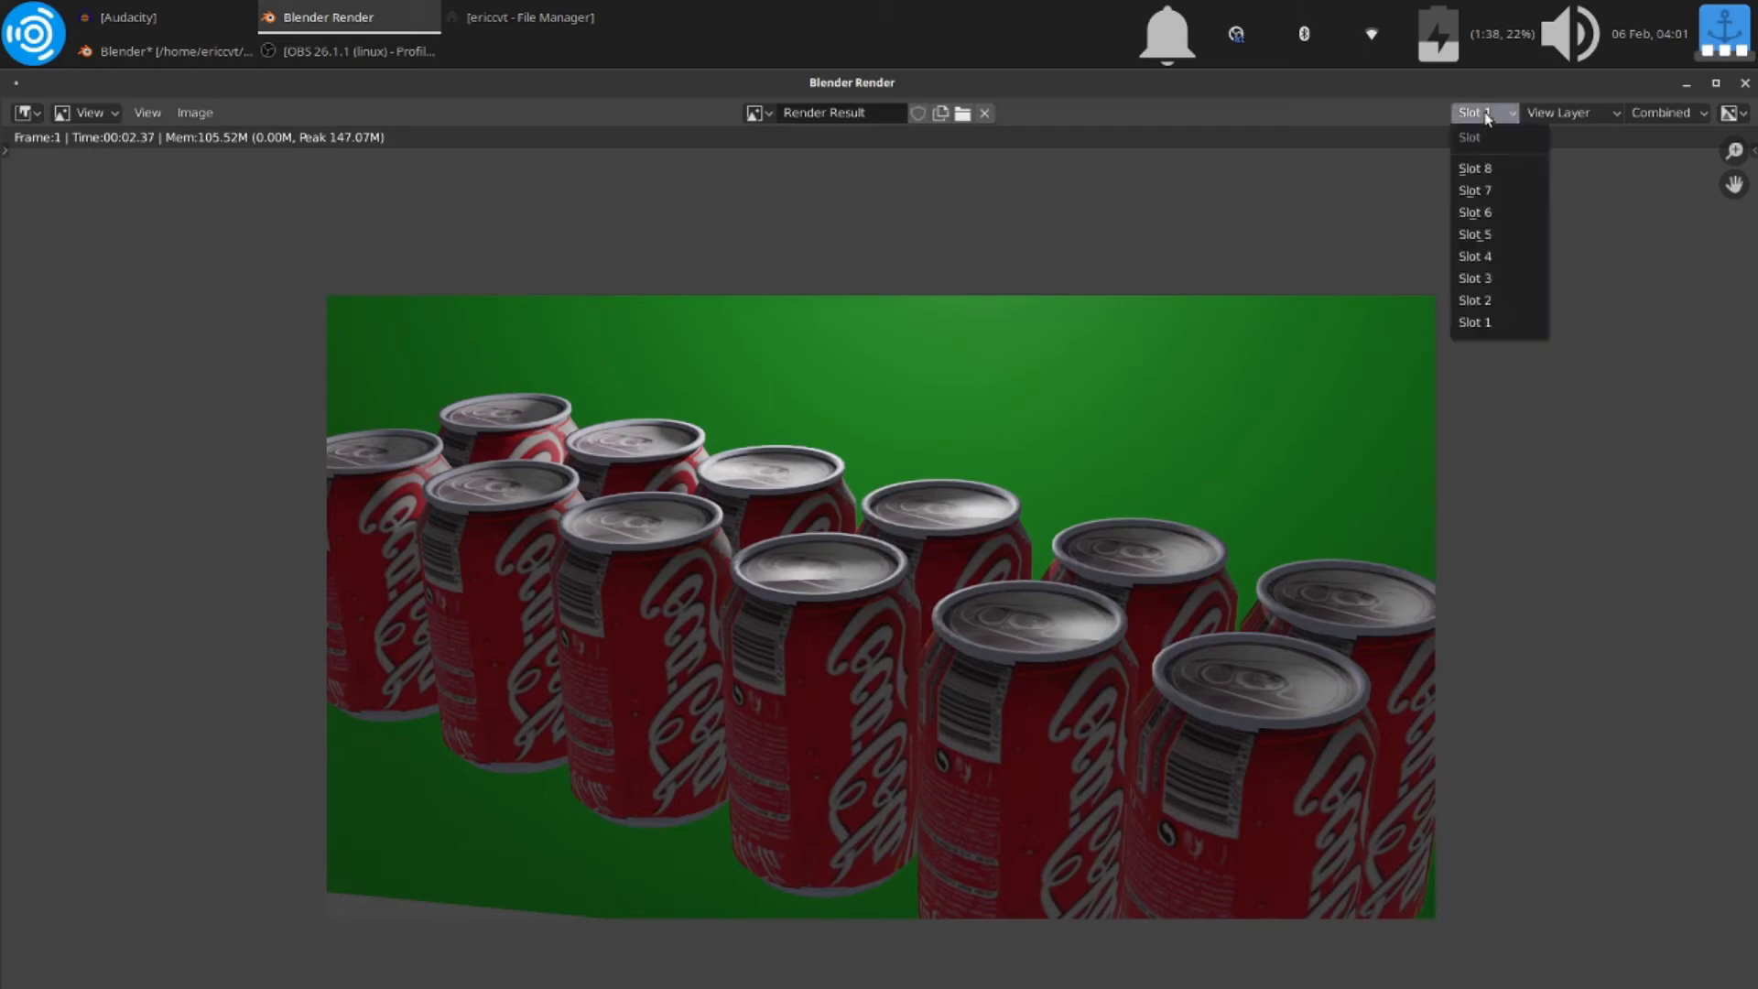
pyautogui.click(1485, 302)
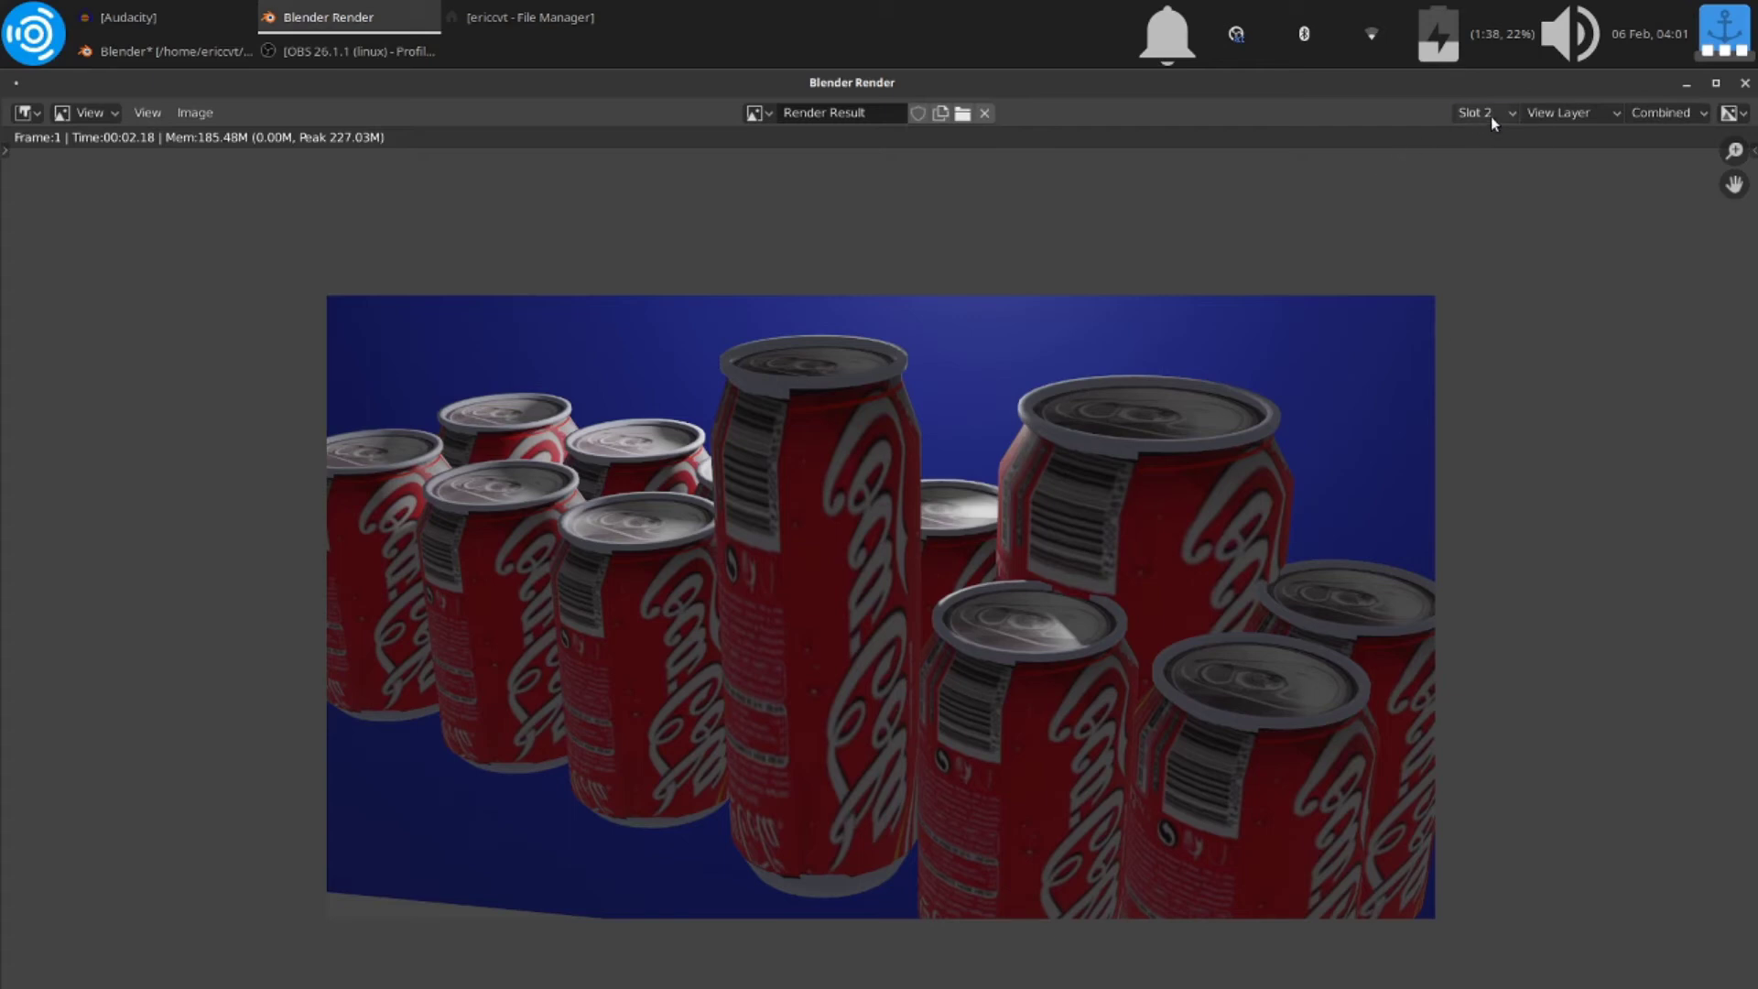
pyautogui.click(1490, 114)
pyautogui.click(1486, 280)
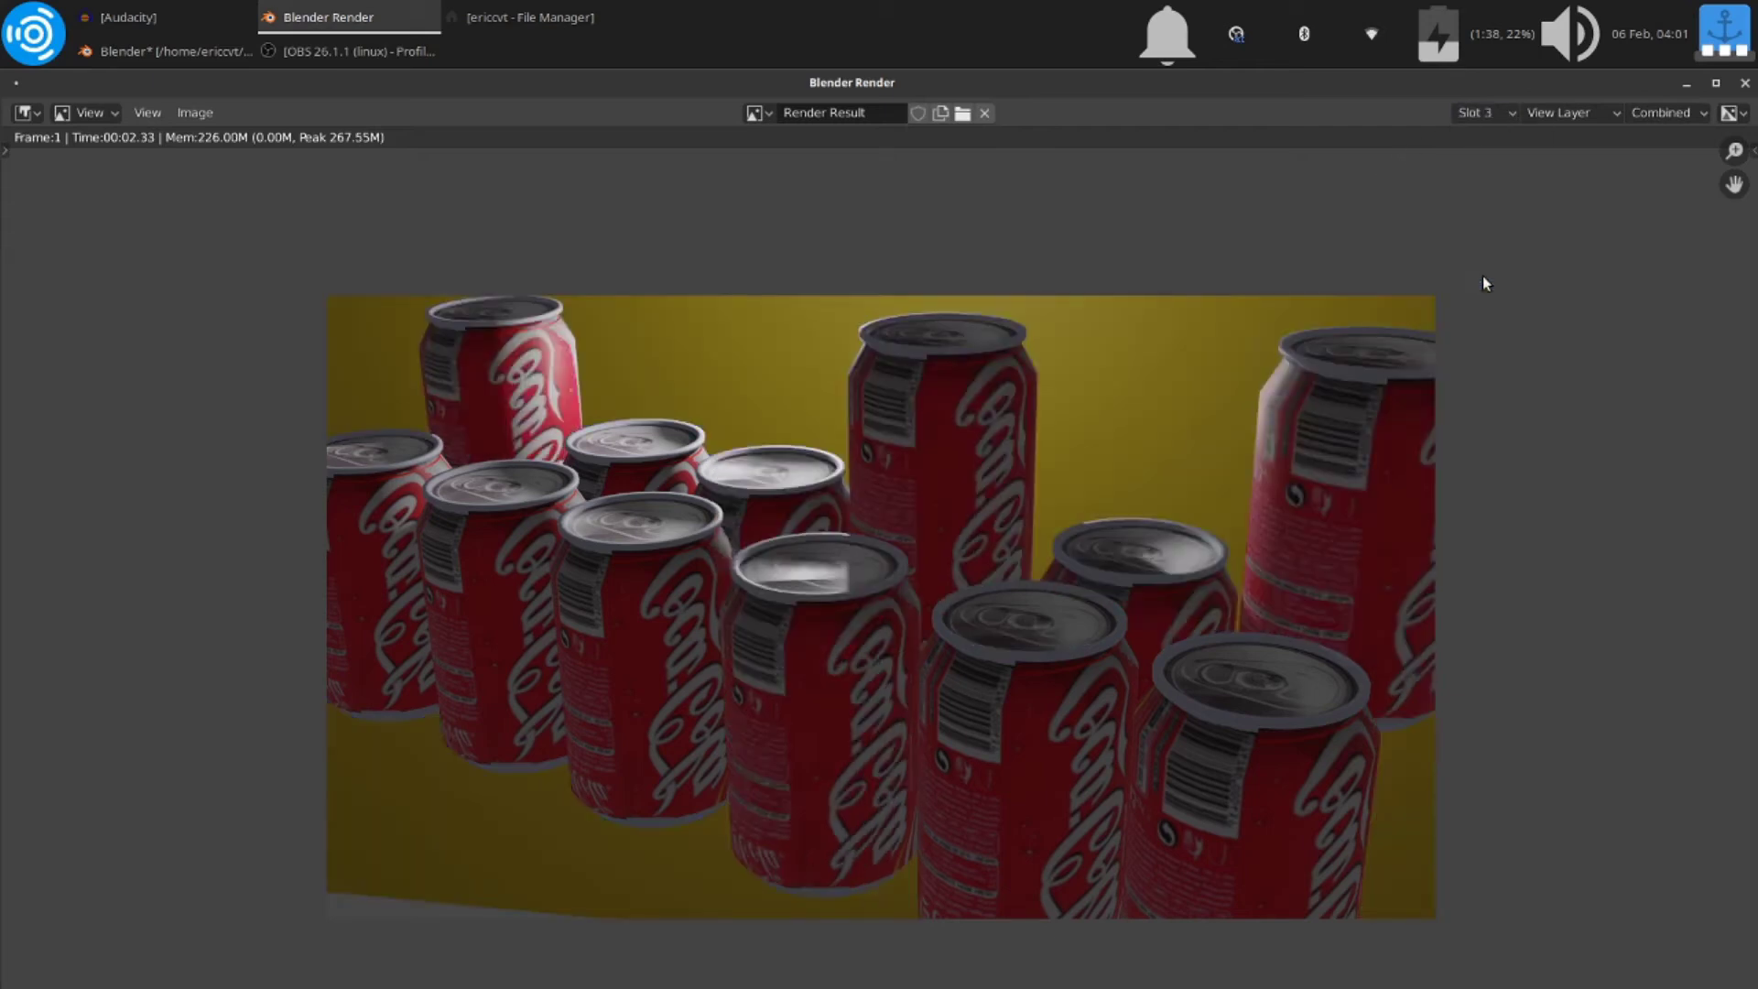
pyautogui.click(1482, 111)
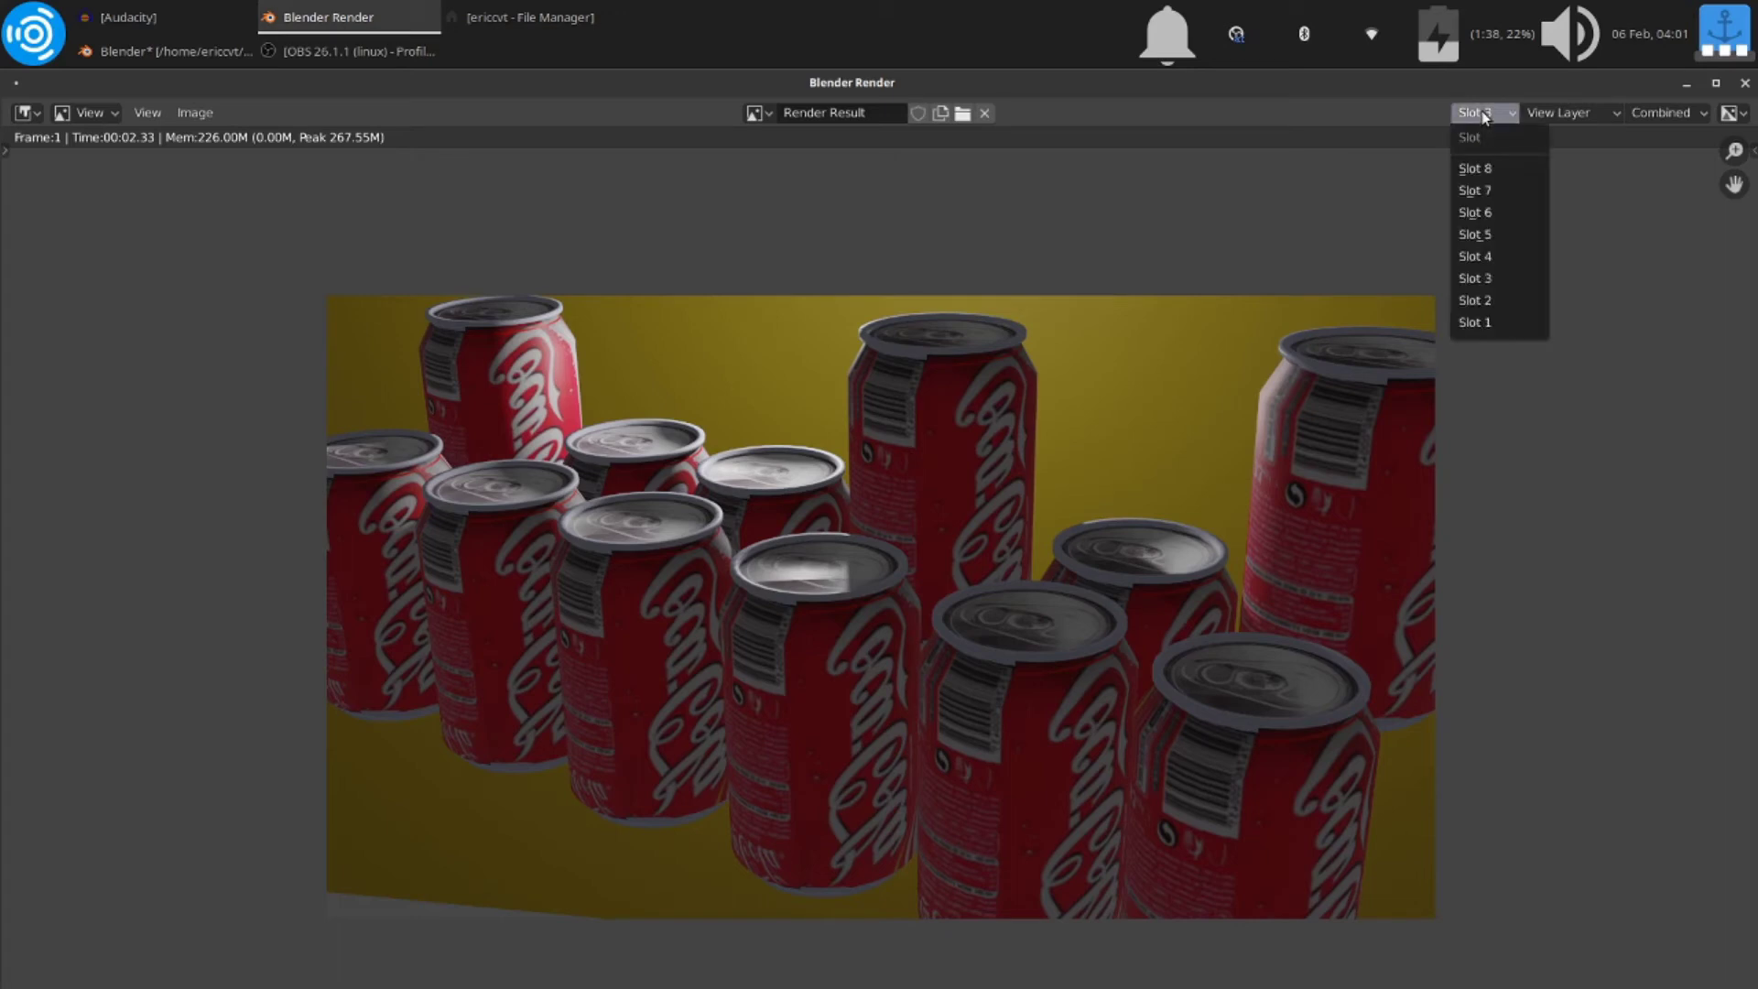
pyautogui.click(1487, 255)
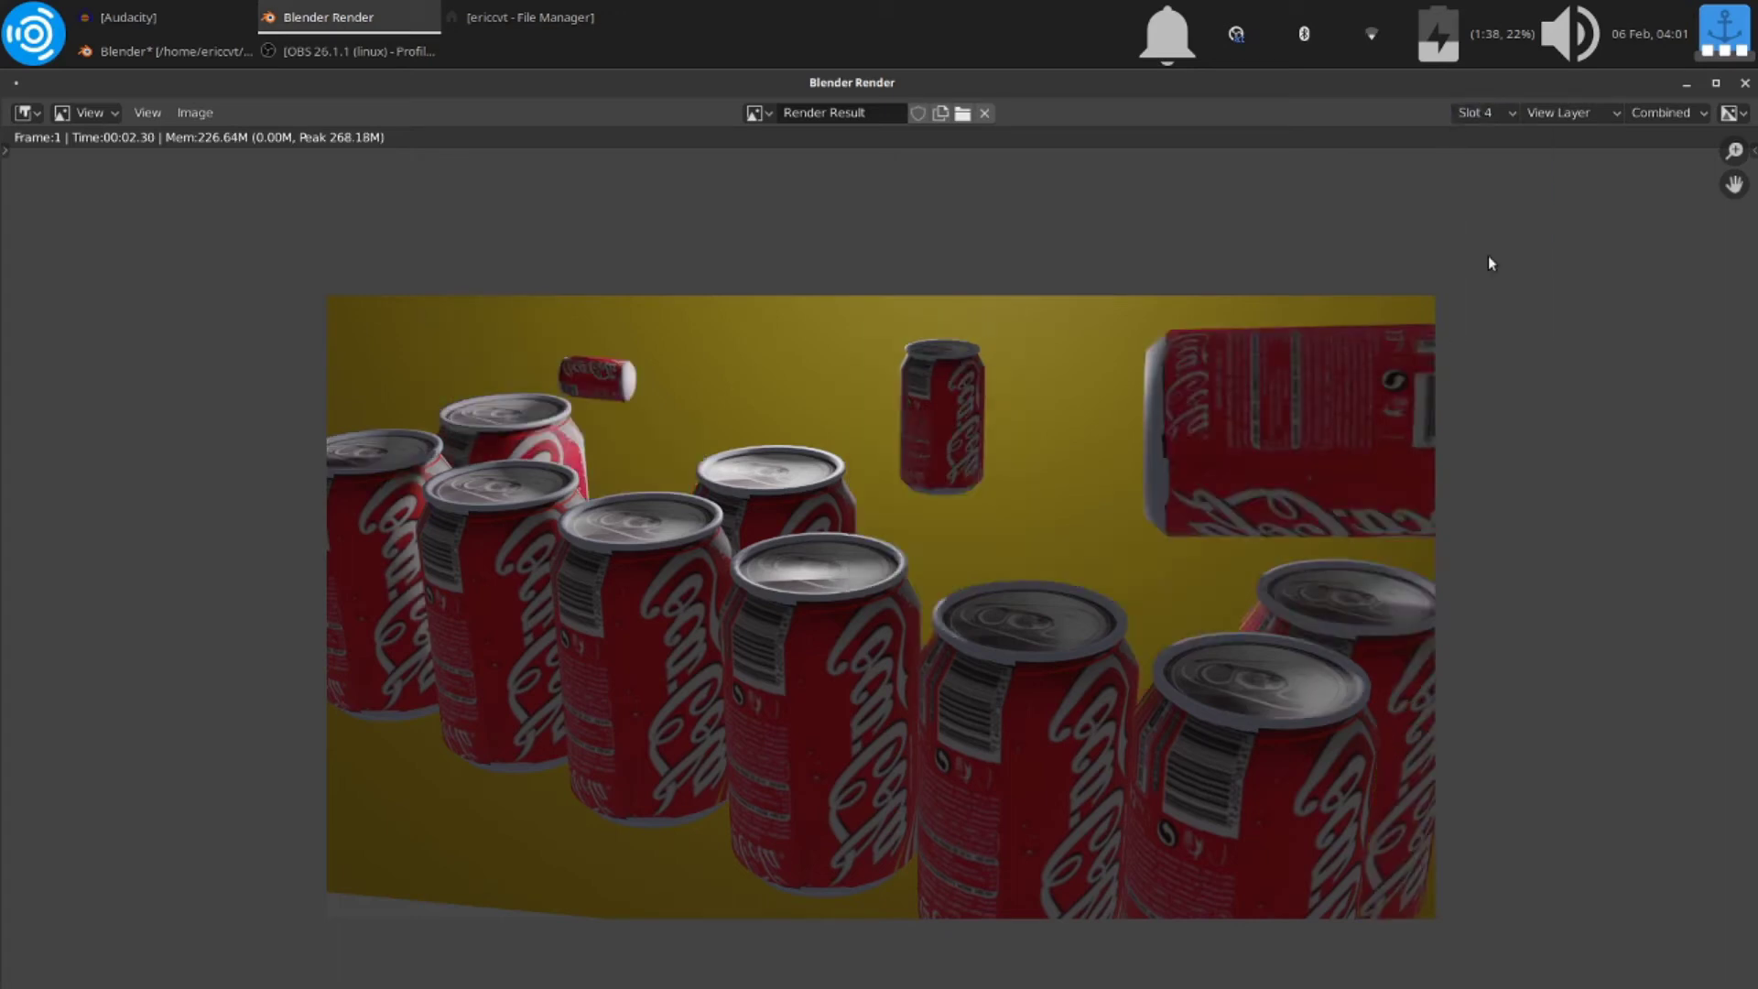
pyautogui.click(1478, 112)
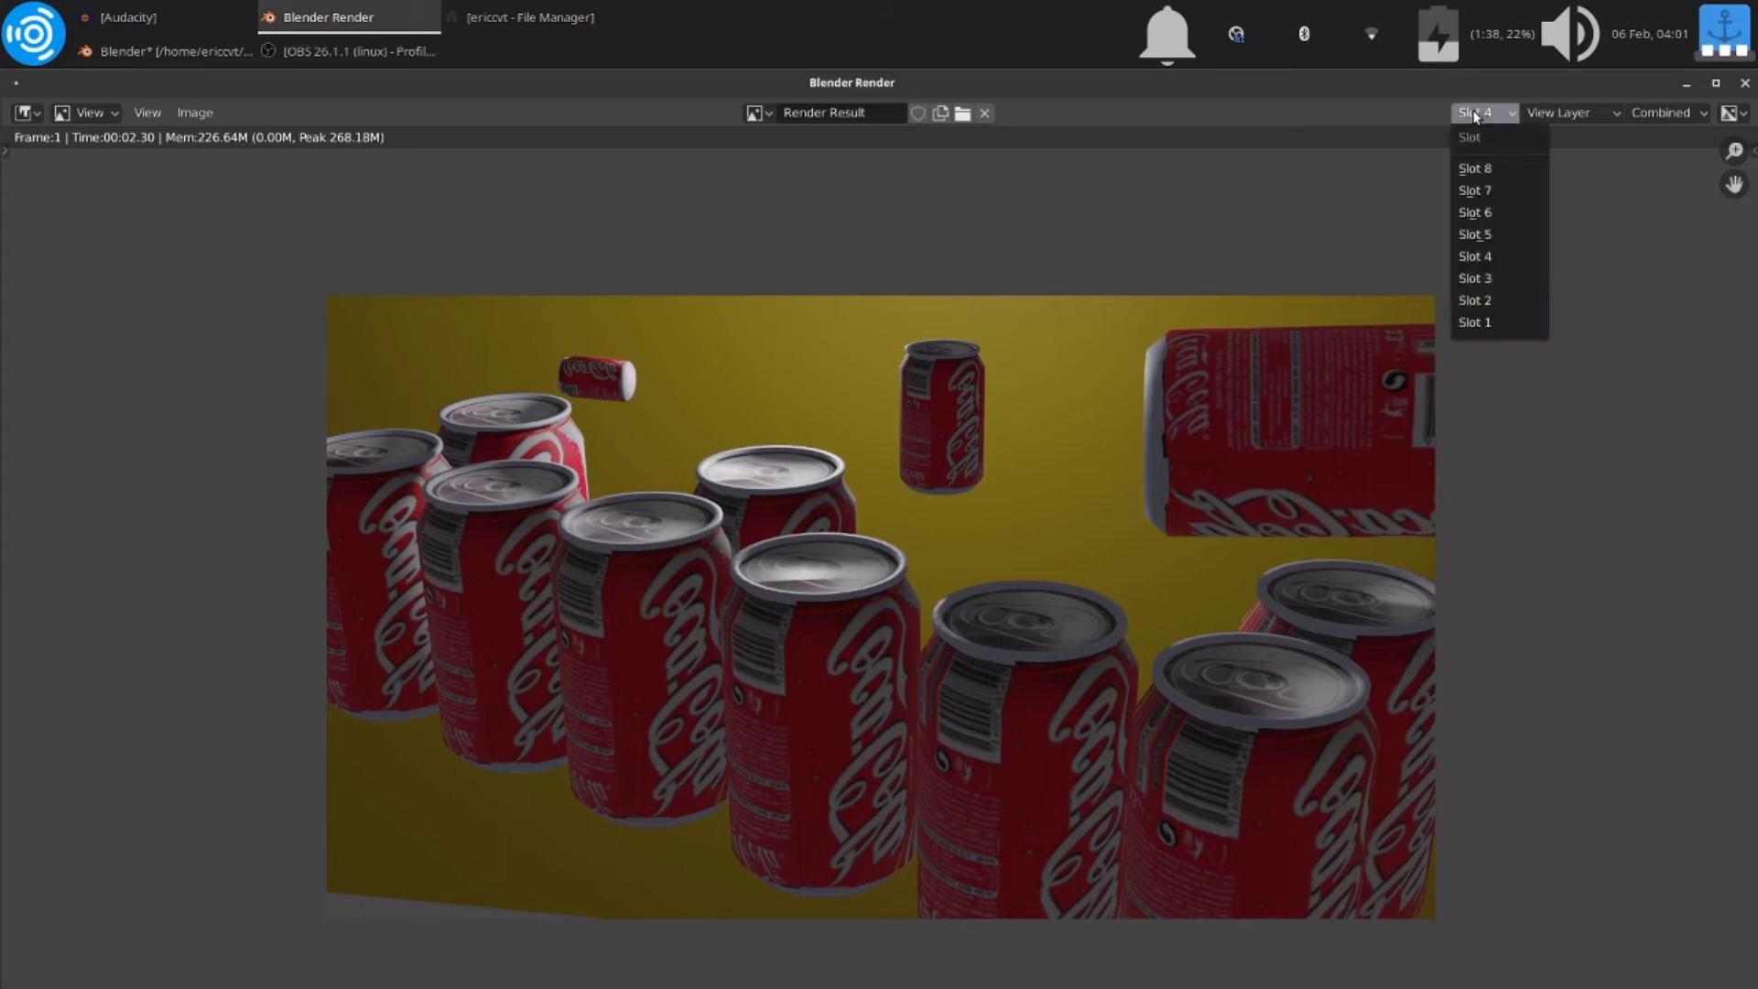
pyautogui.click(1475, 235)
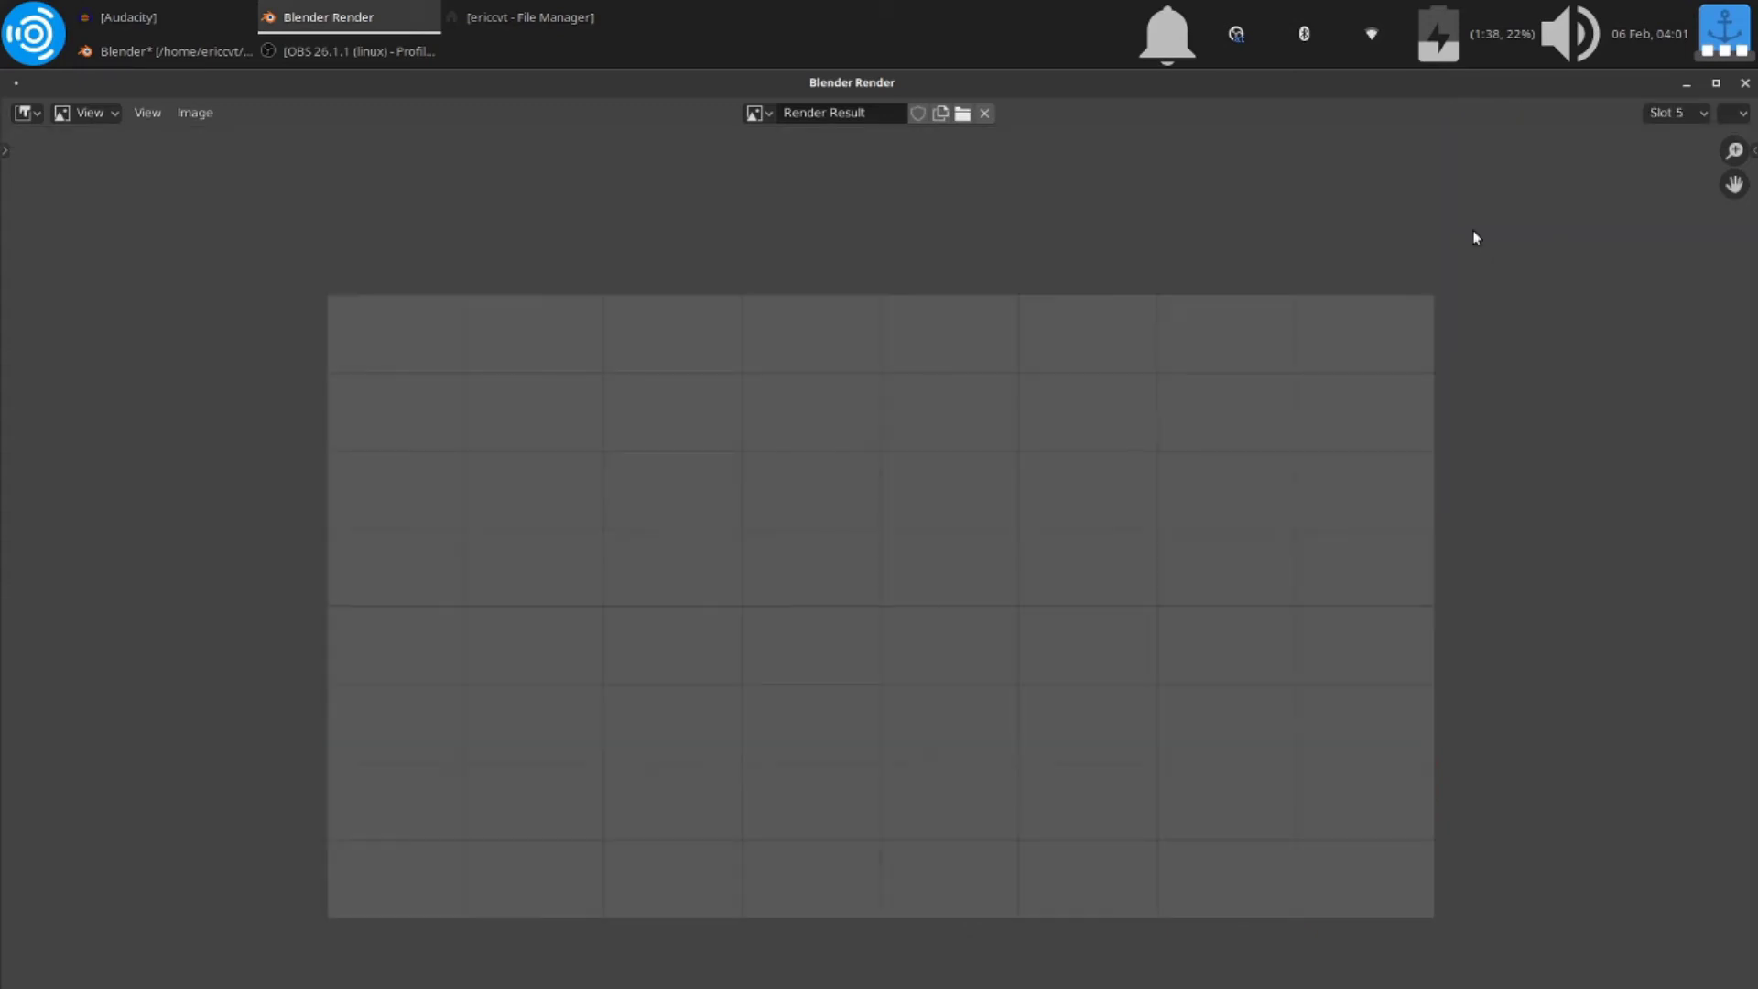
# Step: Render the floating-can arrangement into slot 5
pyautogui.click(1743, 85)
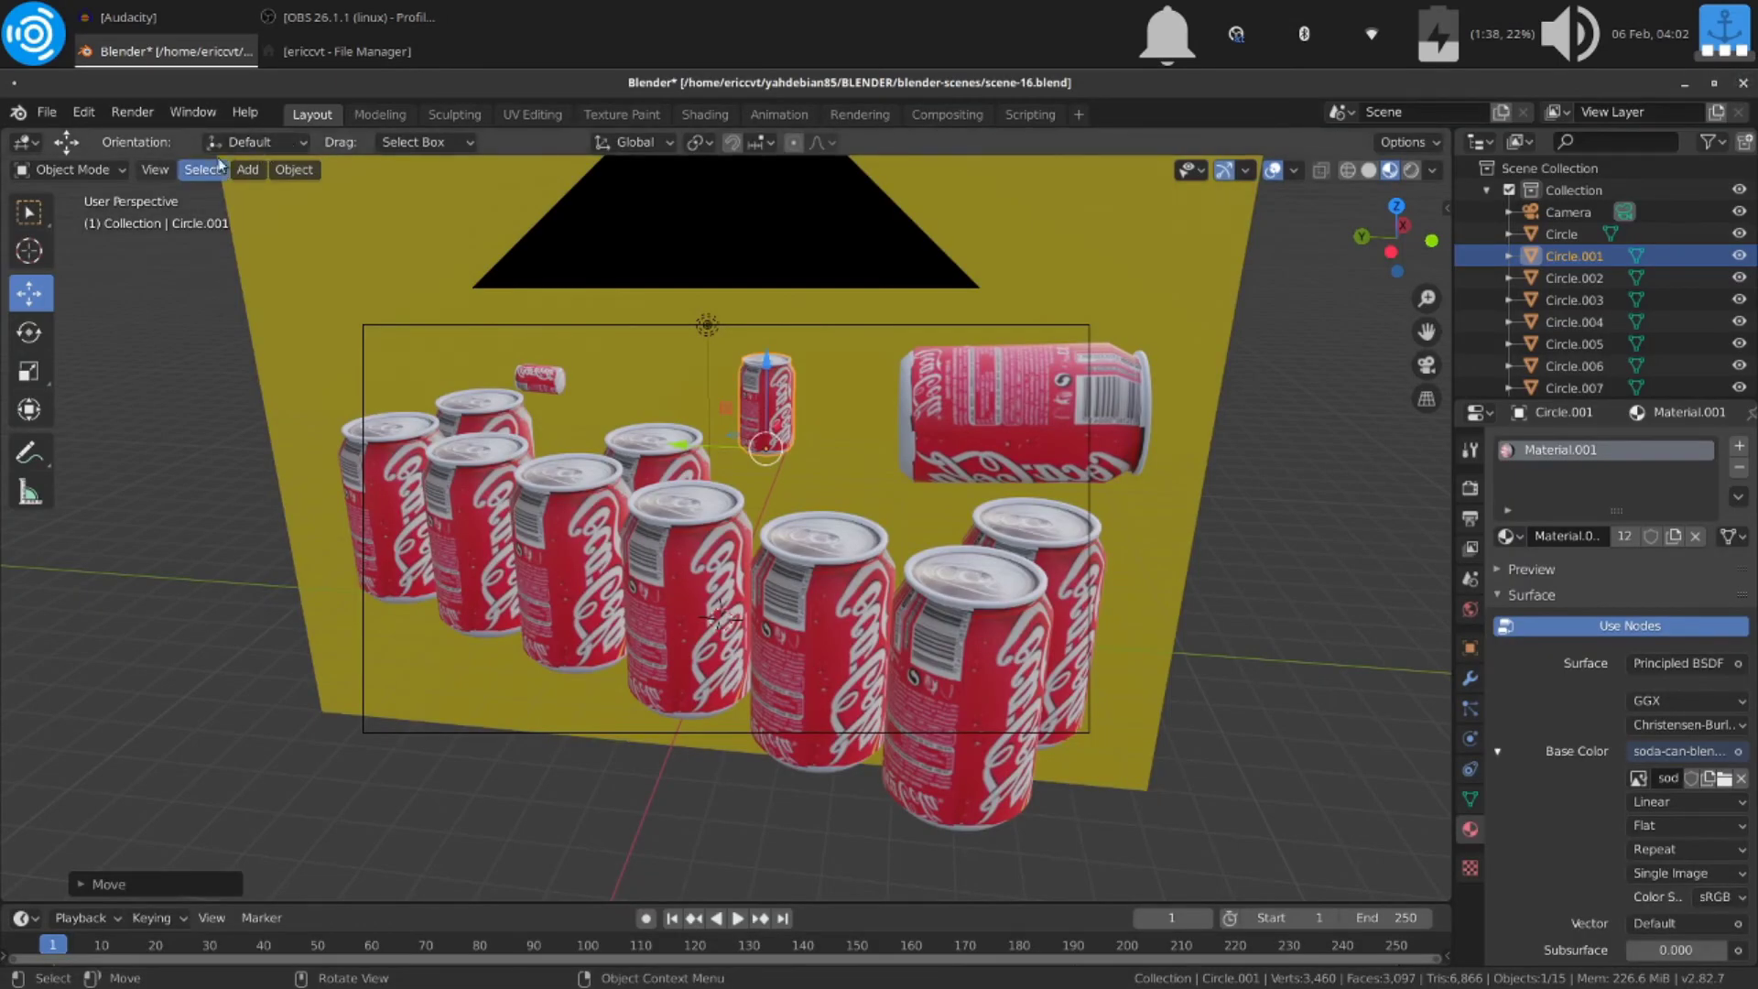
pyautogui.click(144, 112)
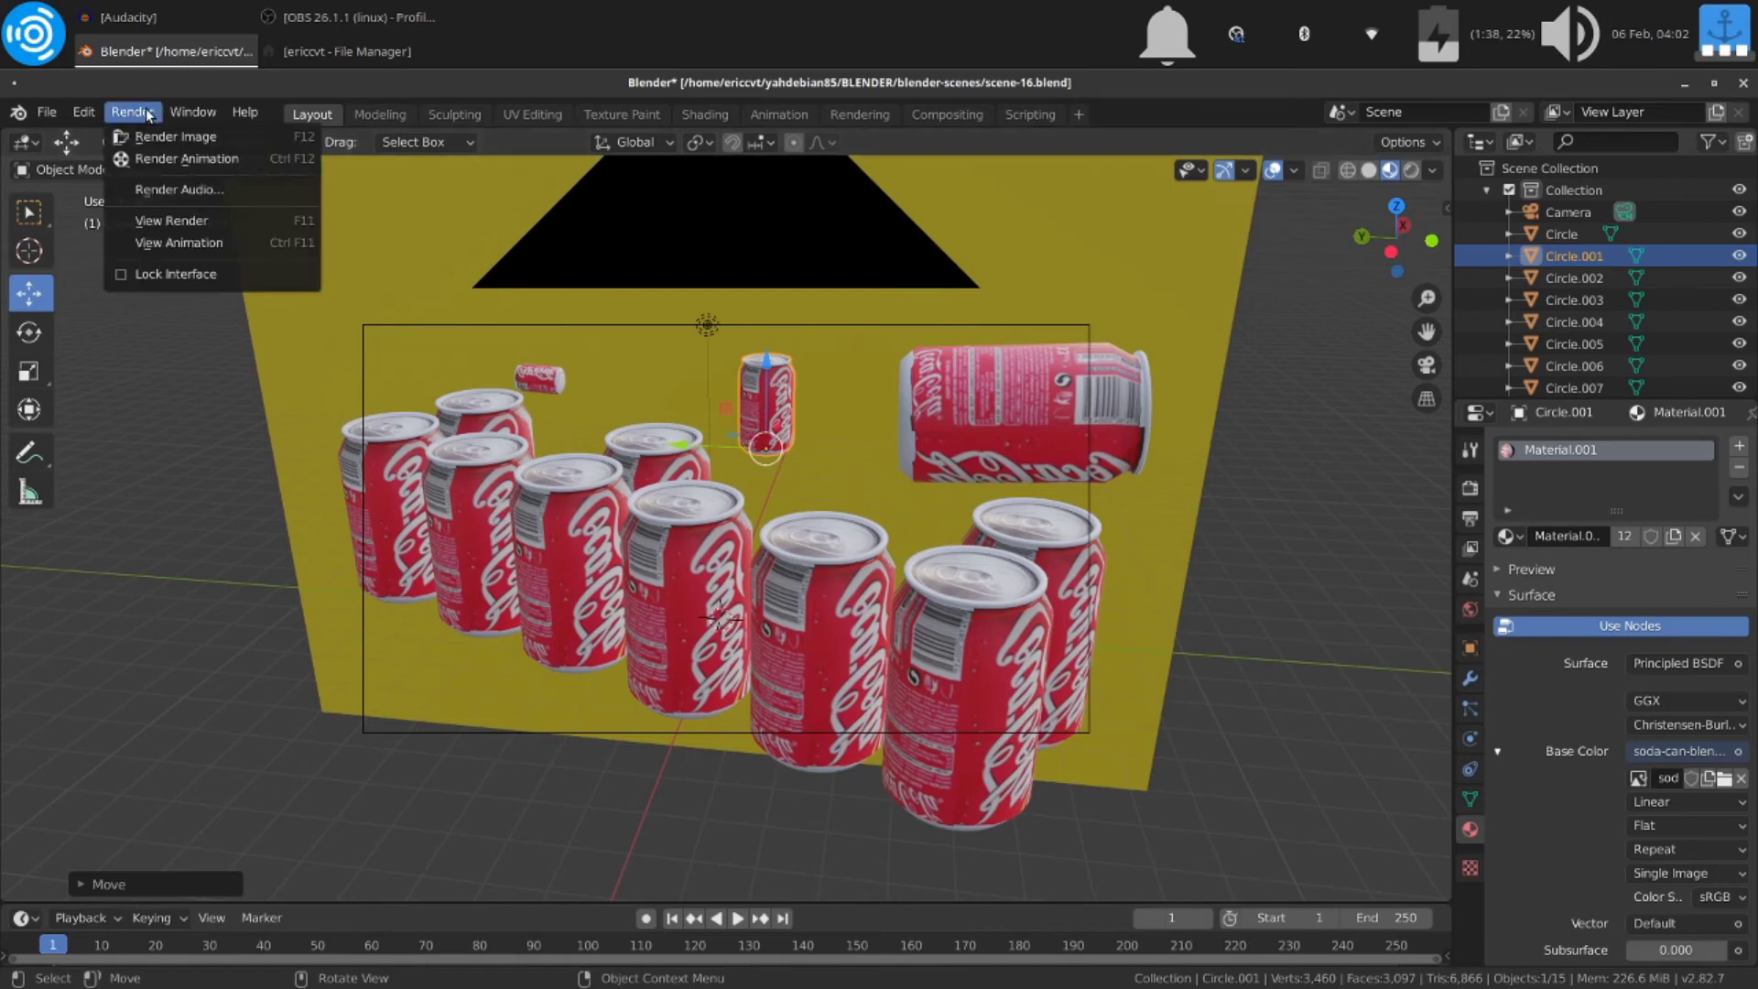
pyautogui.click(147, 138)
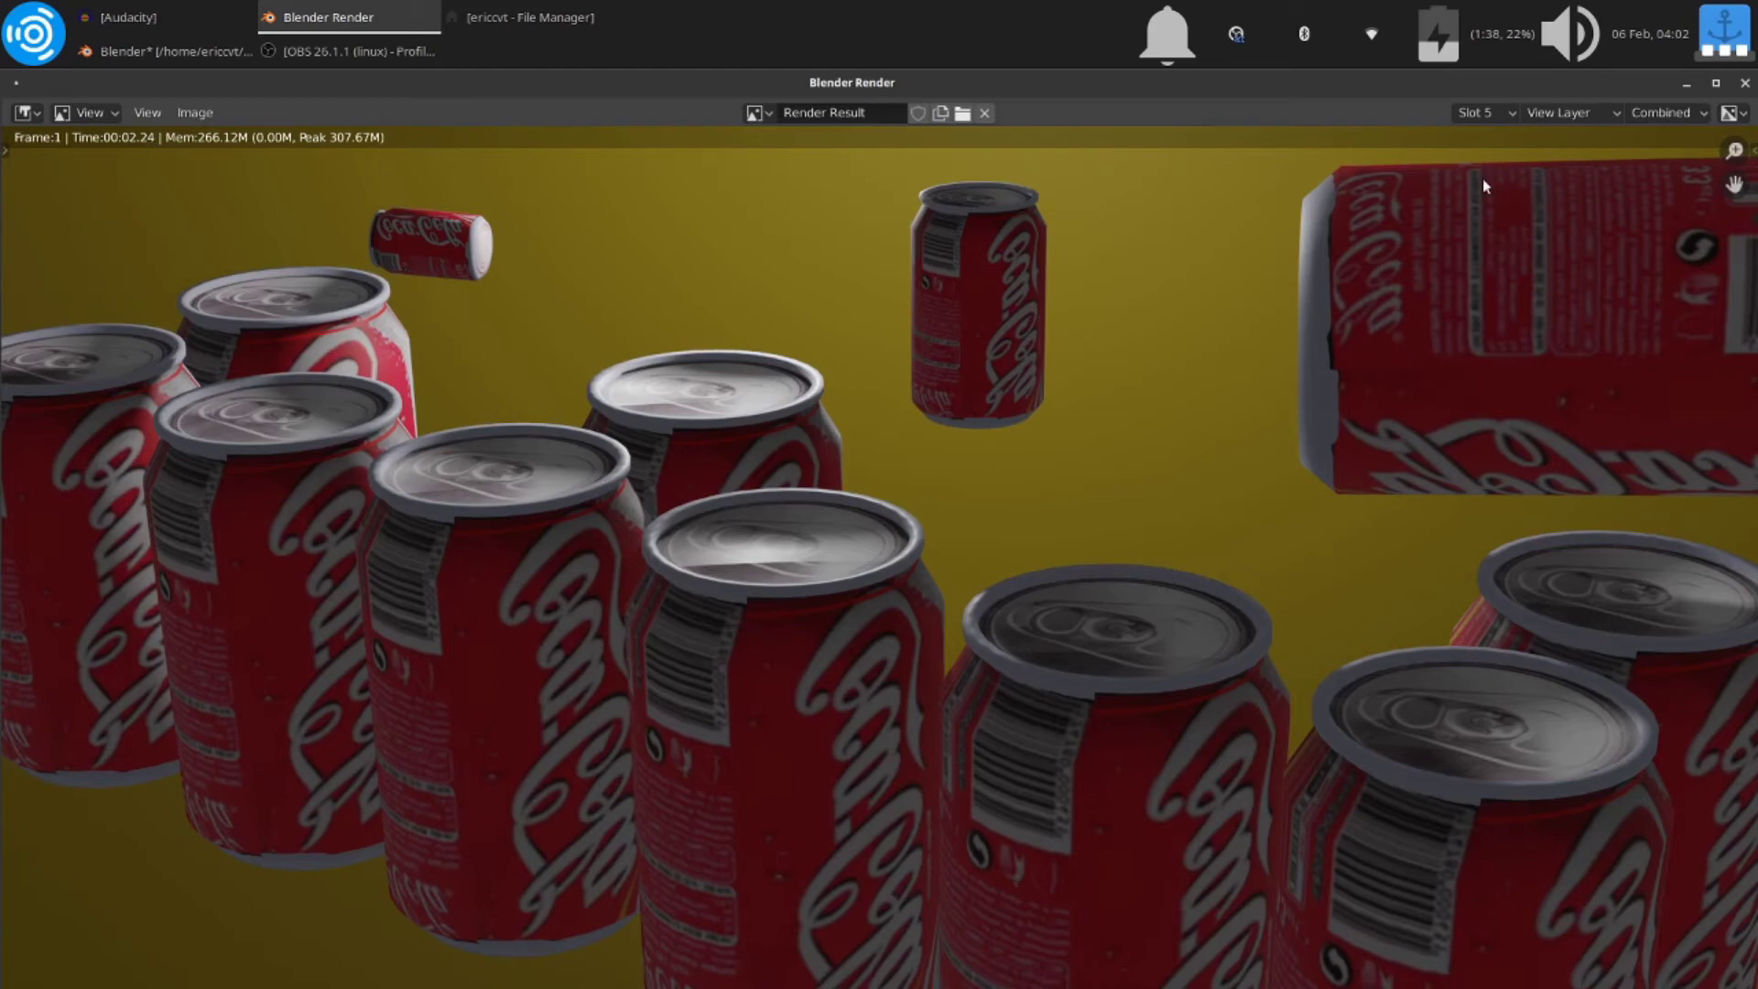
# Step: Show slot 4's floating-cans render and zoom out to compare
pyautogui.click(1478, 113)
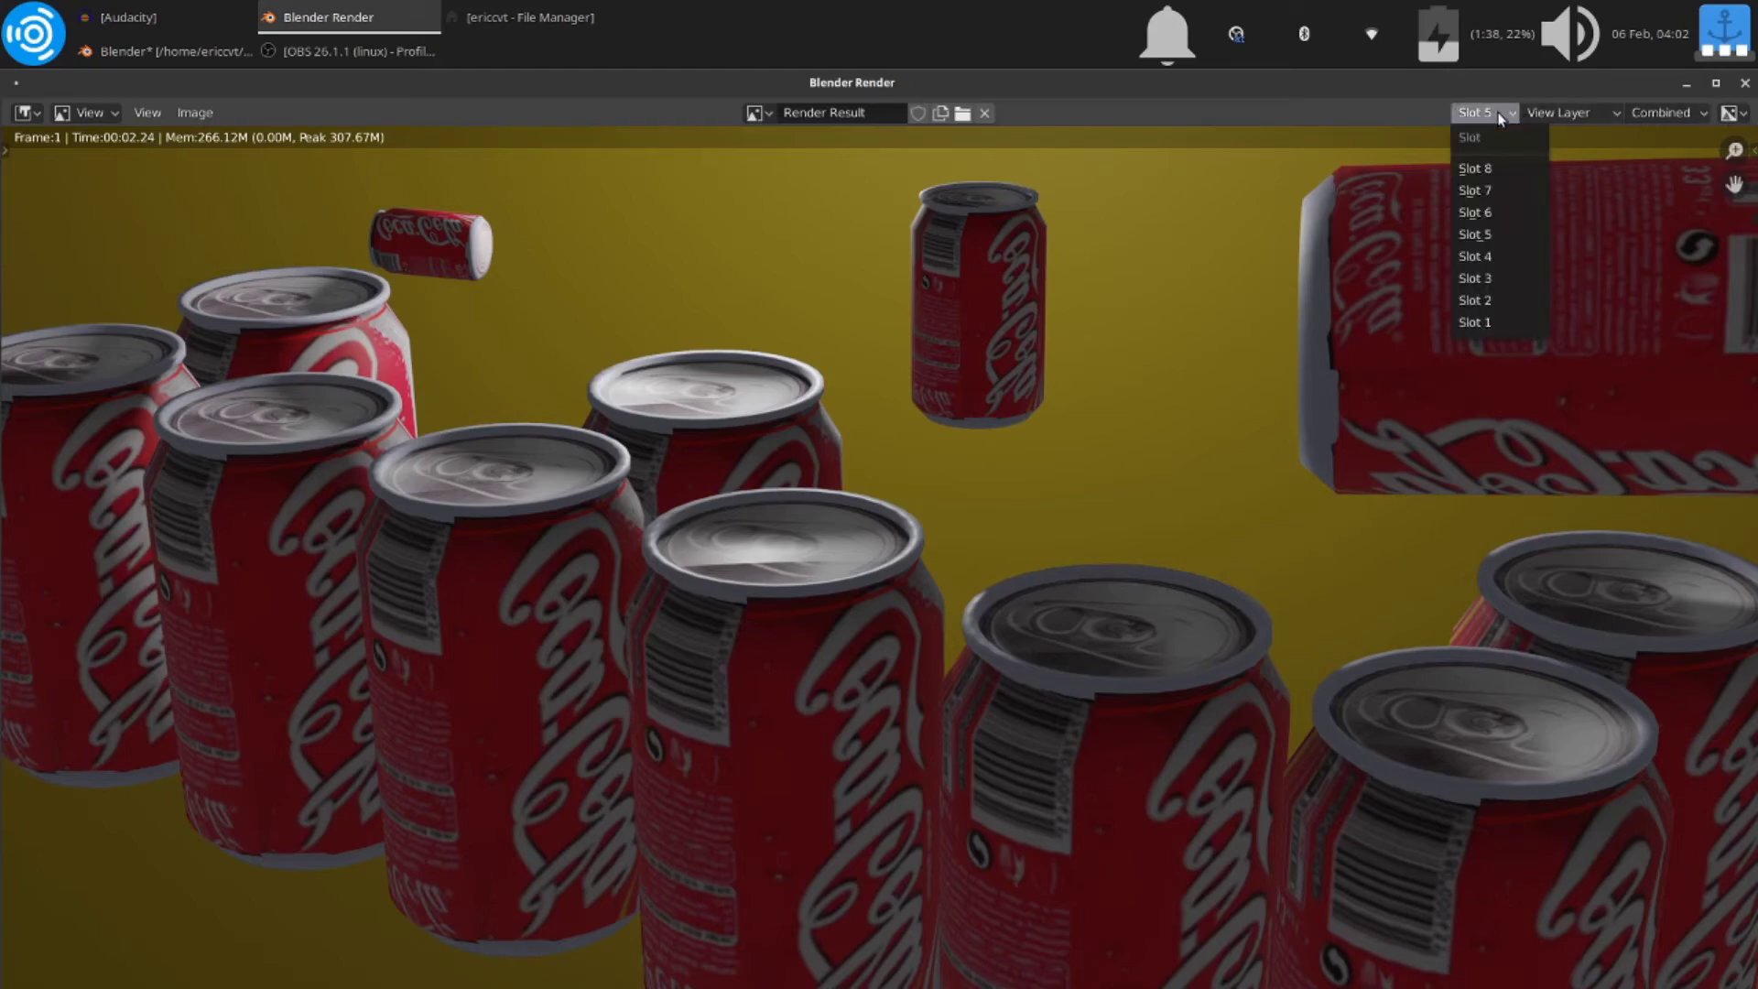
pyautogui.click(1493, 257)
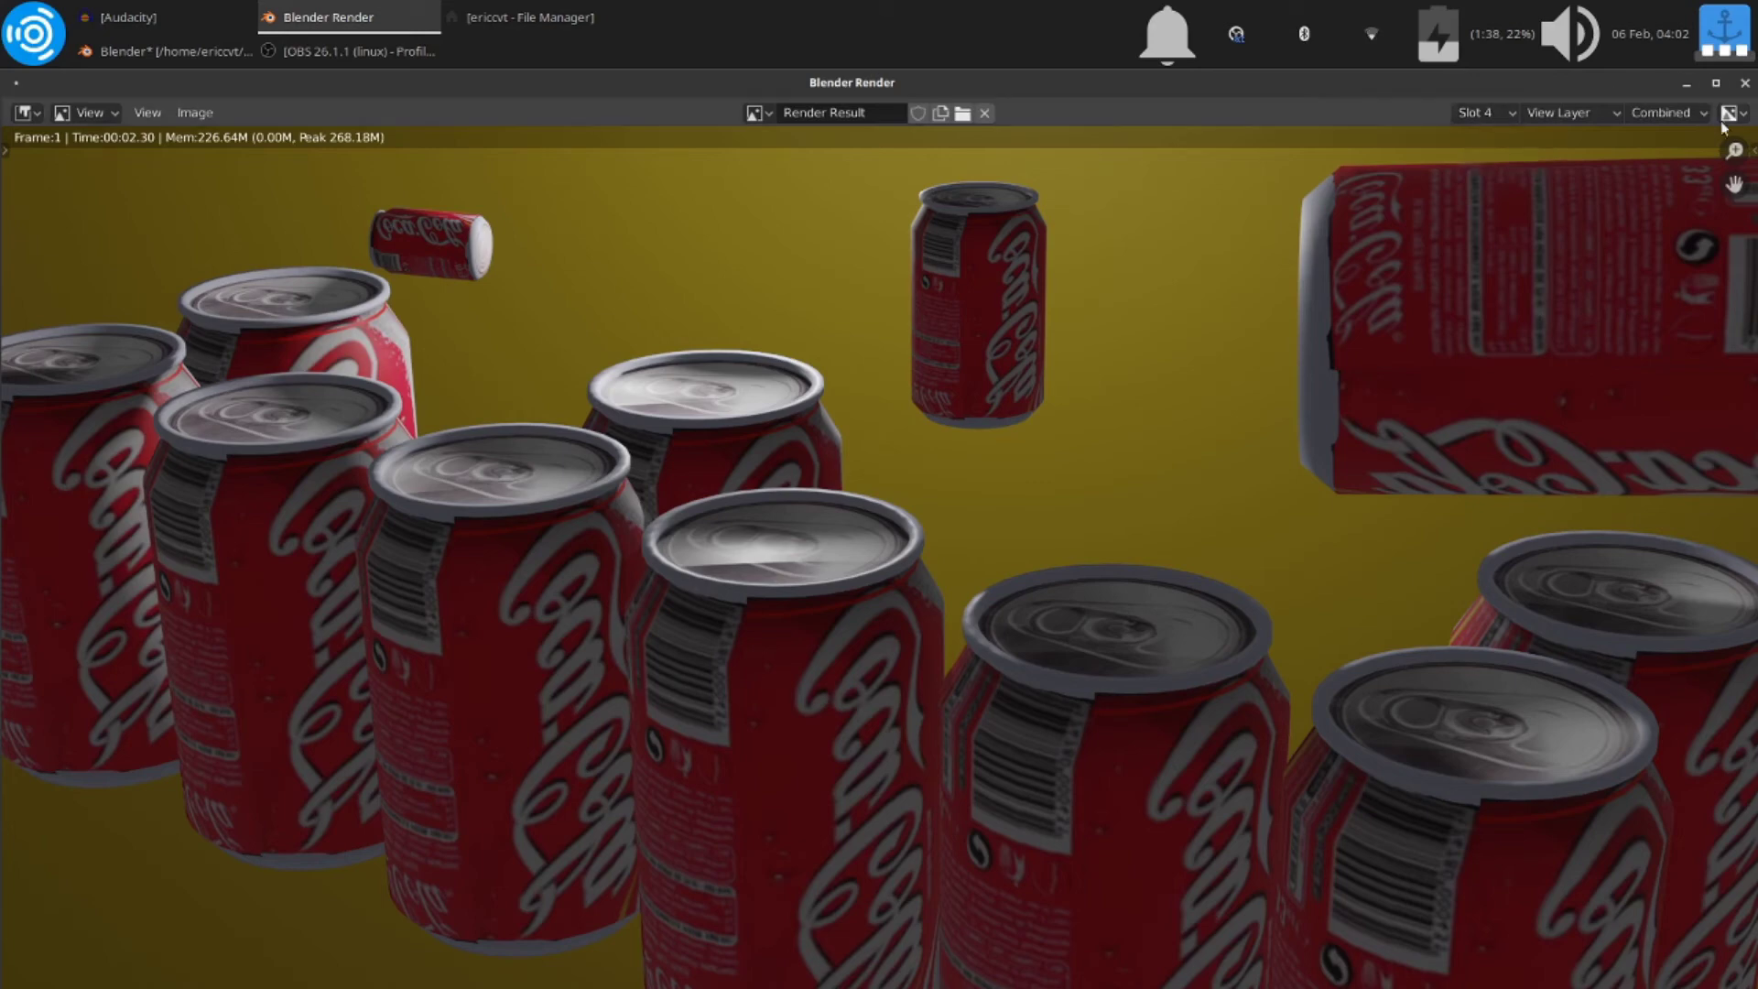
pyautogui.scroll(-1, 1548, 296)
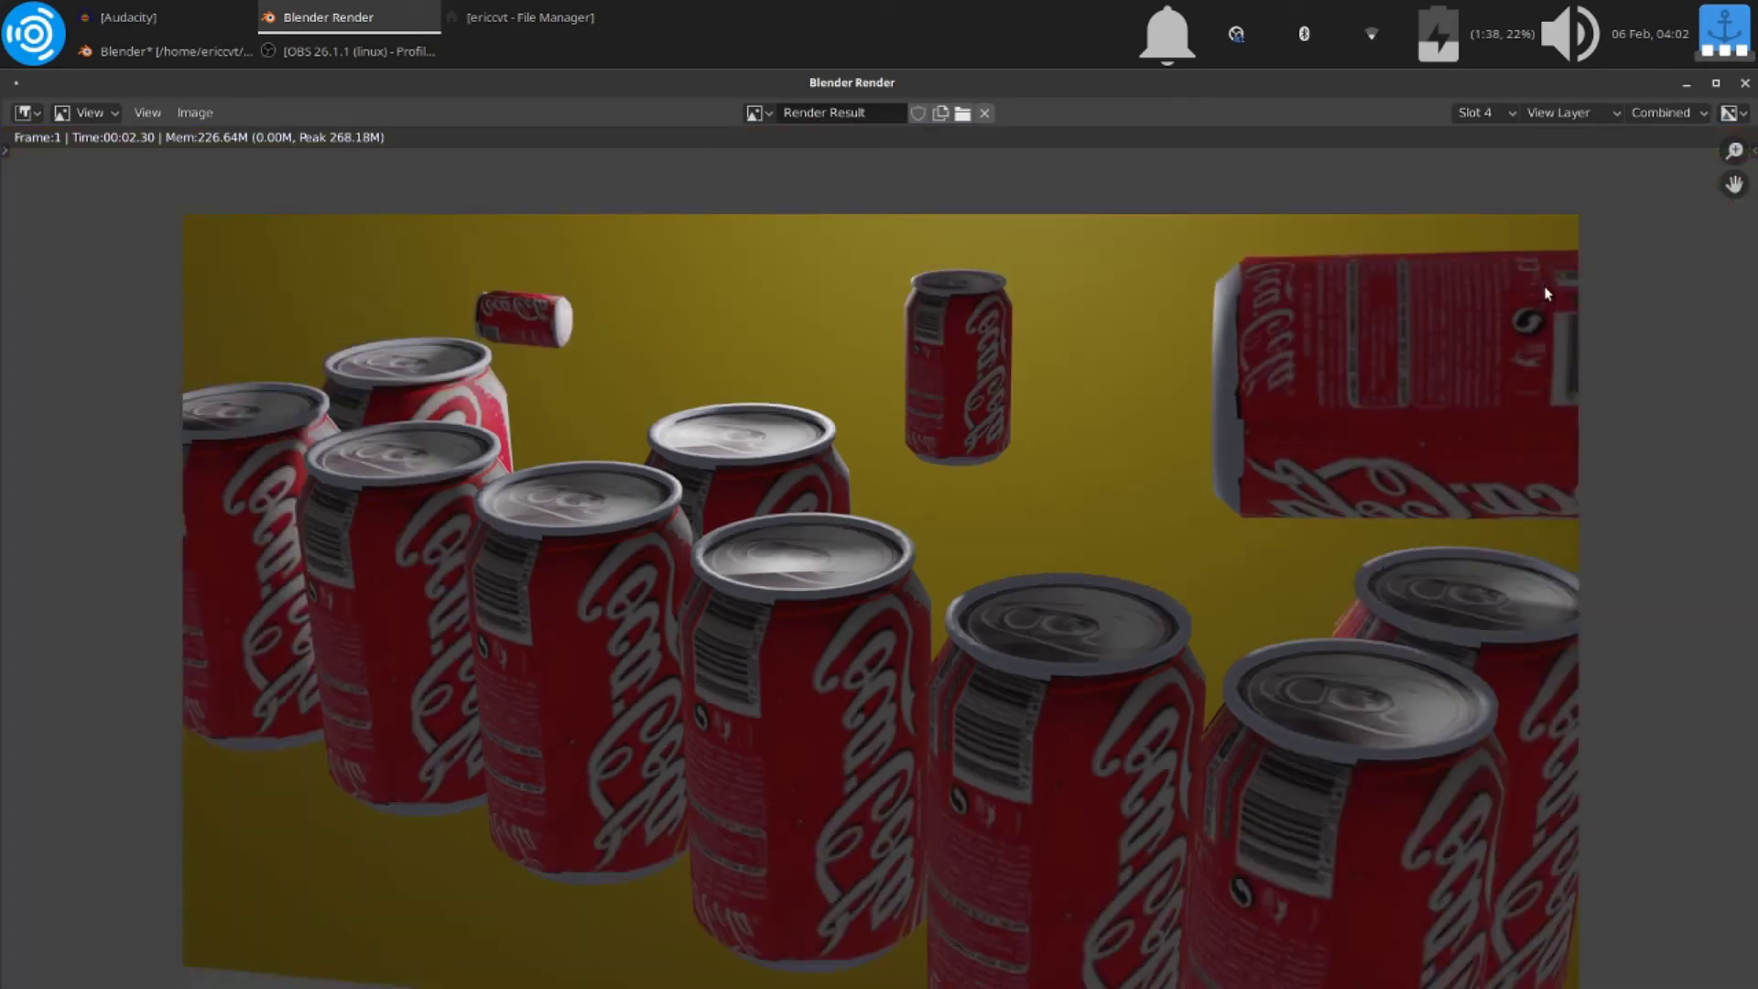